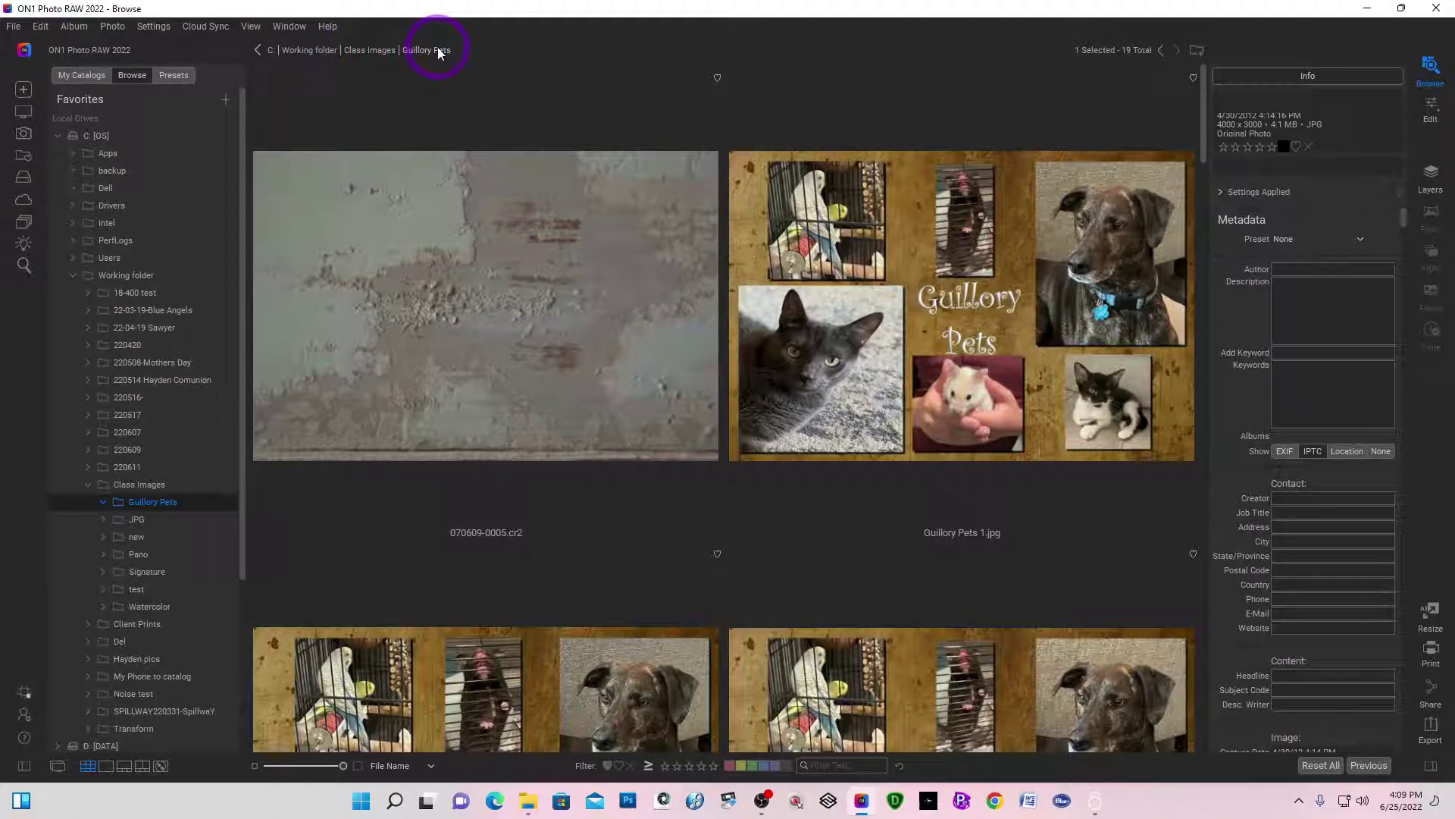
Step: Look through the photos in the pets folder to review the images available for the collage
scroll(491, 312, down, 10)
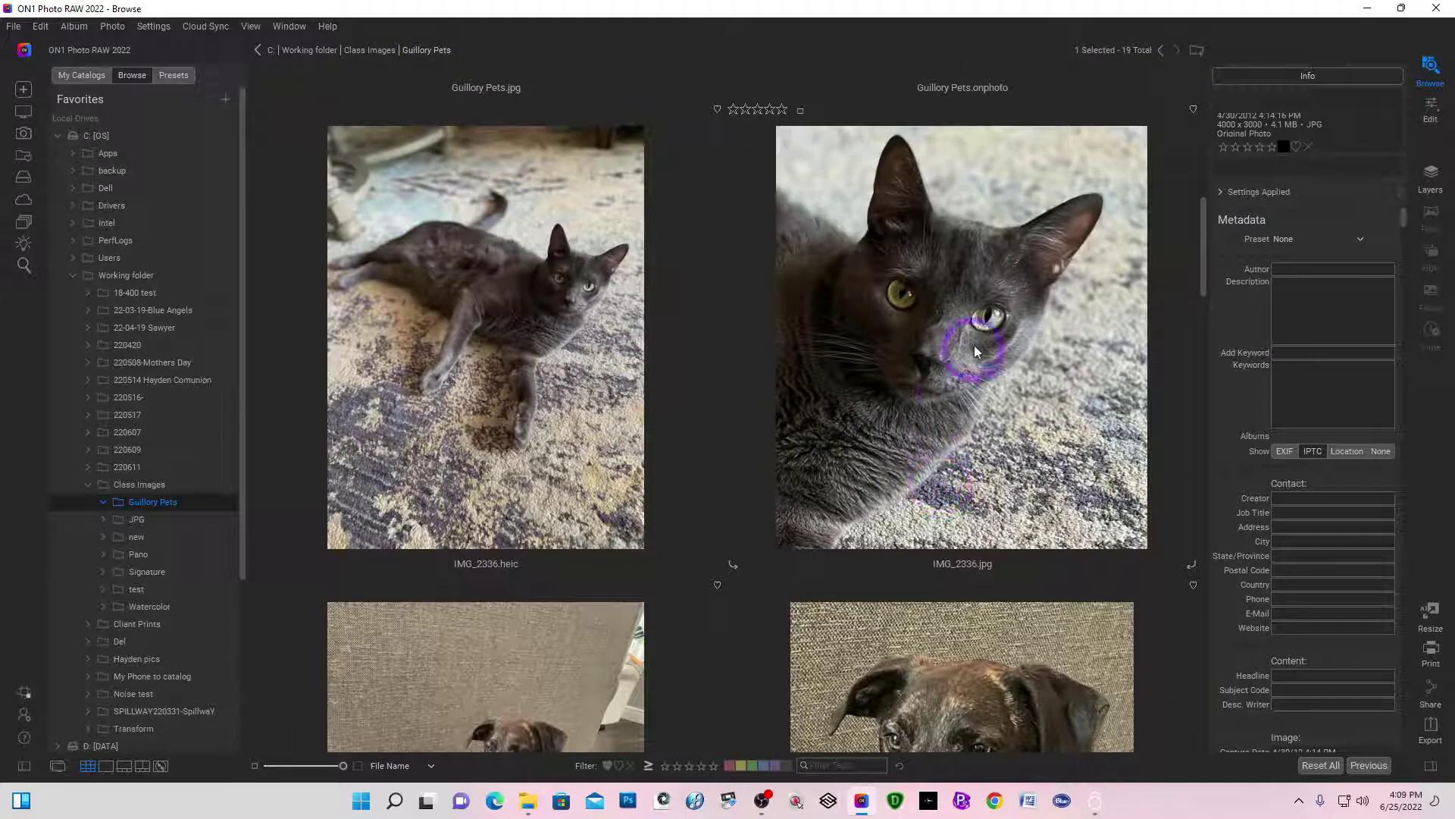
scroll(970, 343, down, 8)
scroll(972, 344, down, 10)
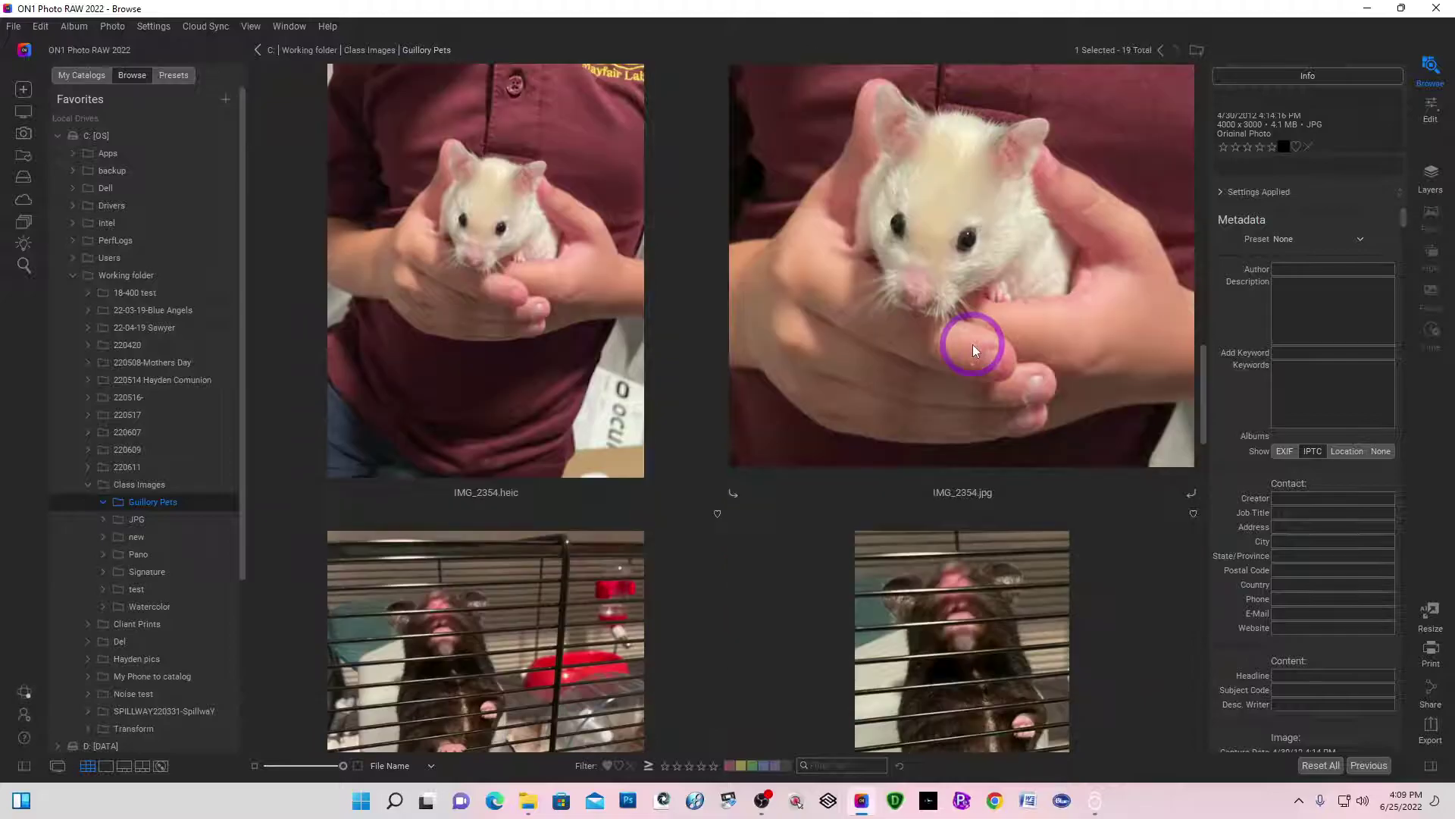
scroll(971, 340, down, 7)
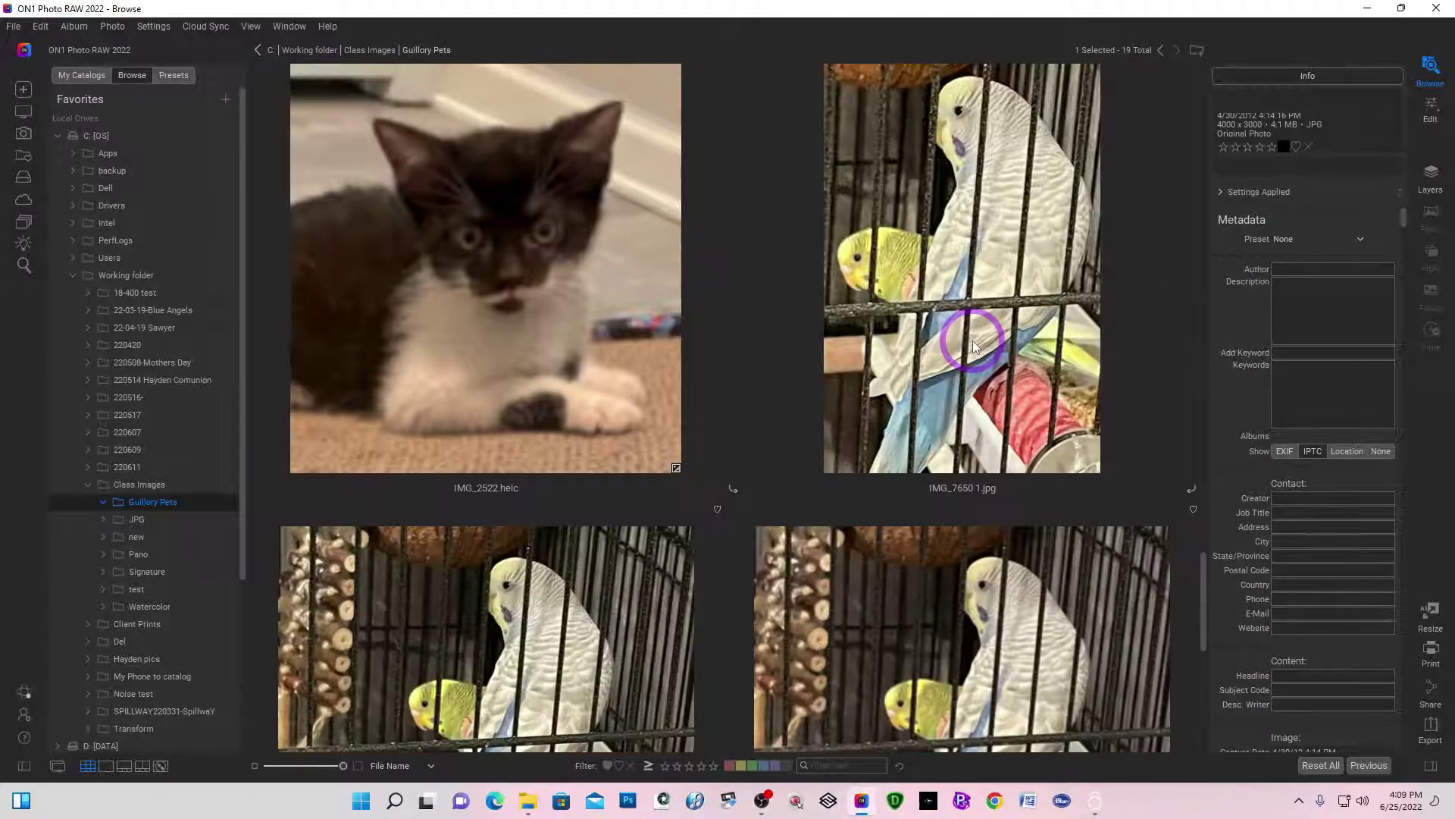
scroll(972, 340, up, 5)
scroll(855, 270, down, 10)
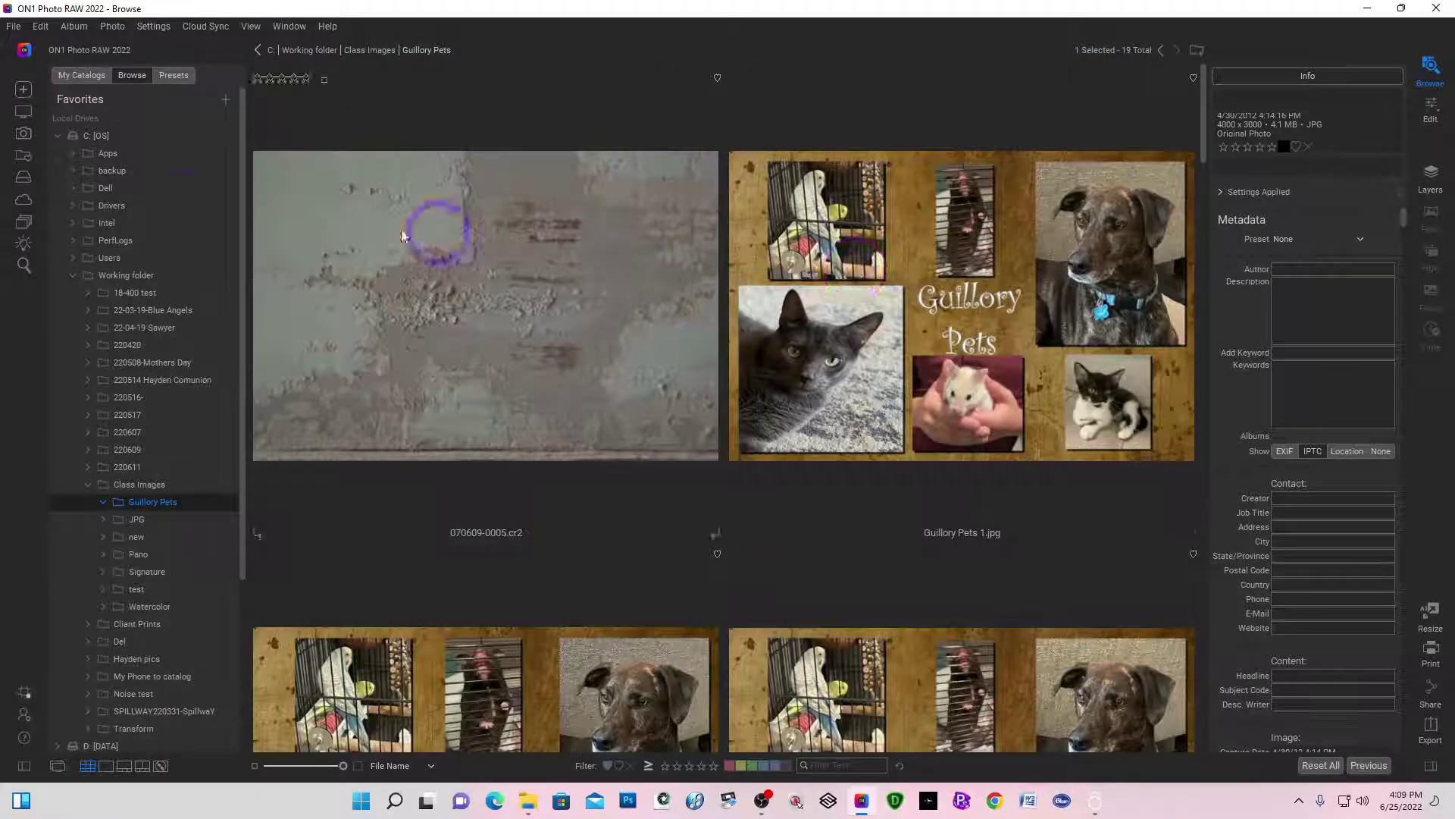
Step: Create a landscape 10 x 8 inch canvas from the 8 x 10 inches preset and add a white (#ffffff) color fill layer
click(13, 30)
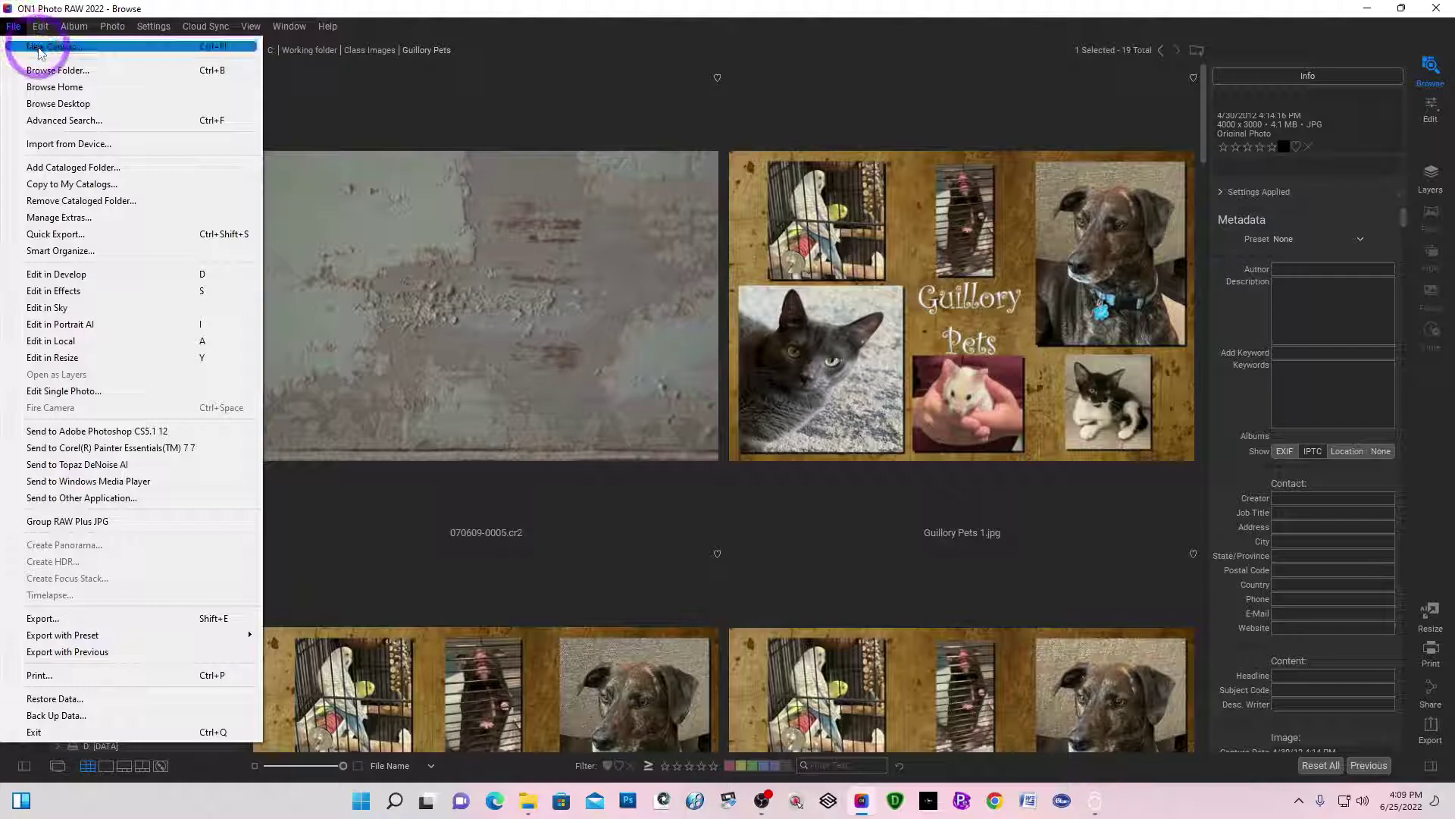
click(39, 50)
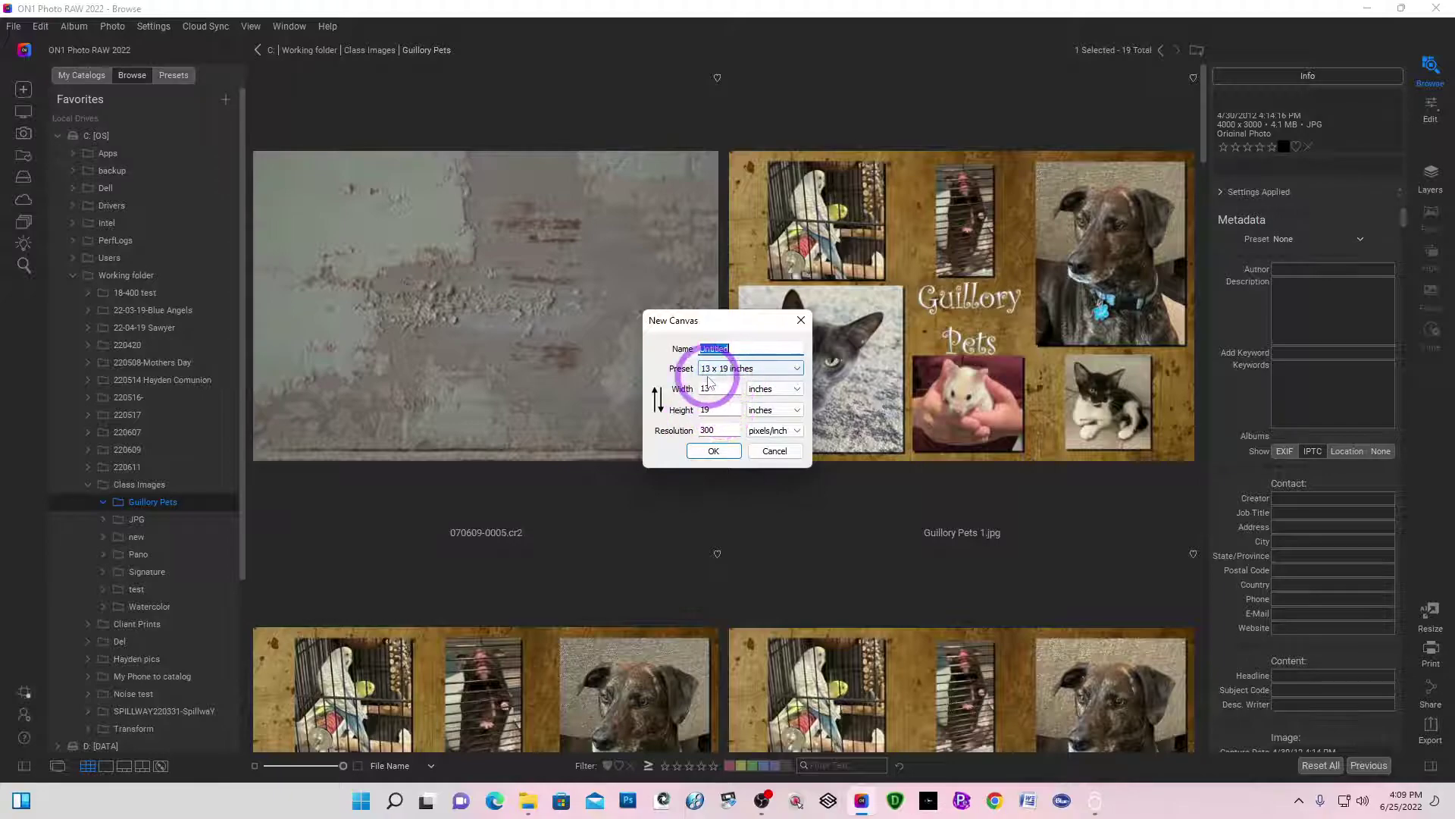
click(765, 368)
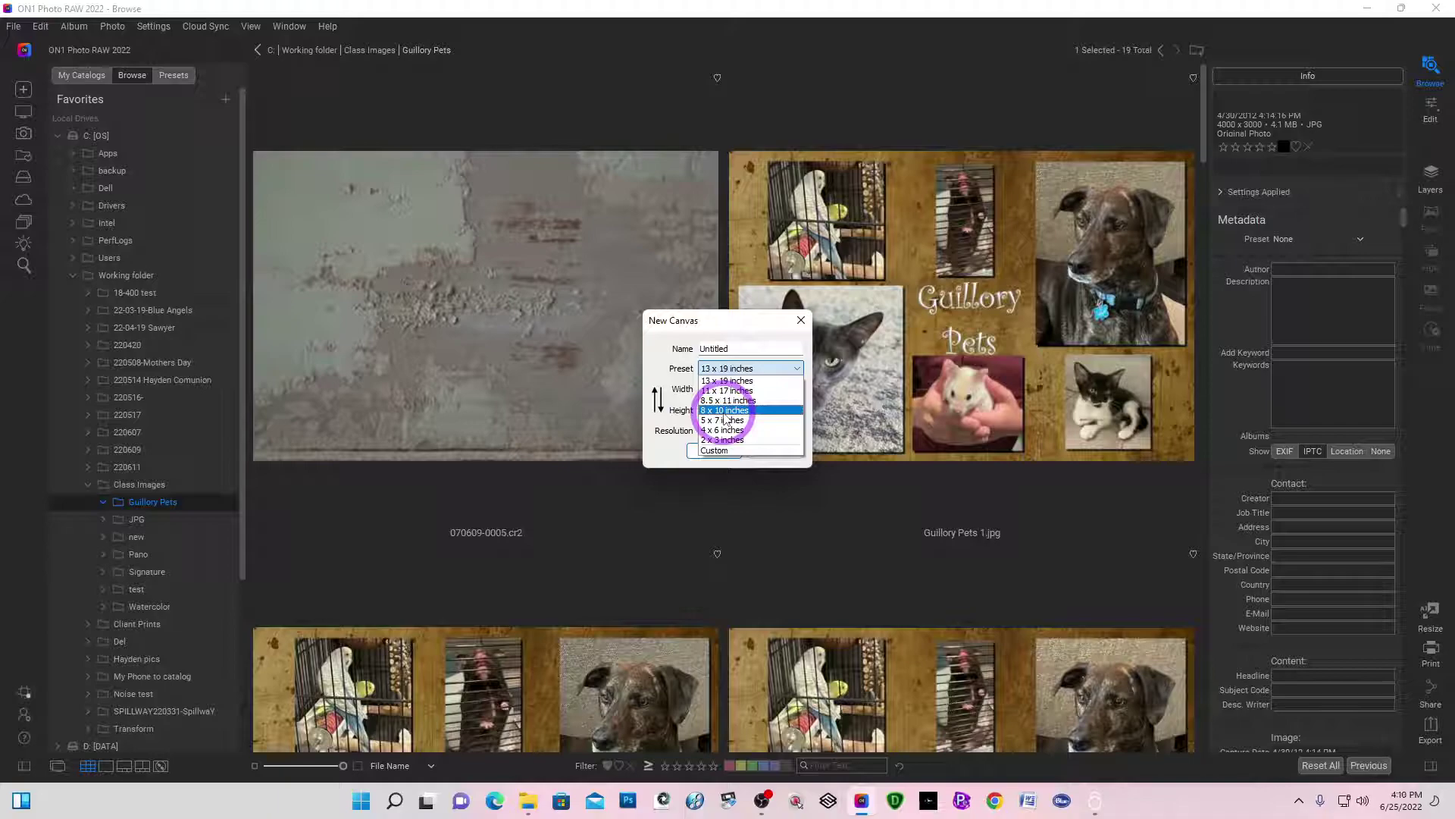
click(724, 411)
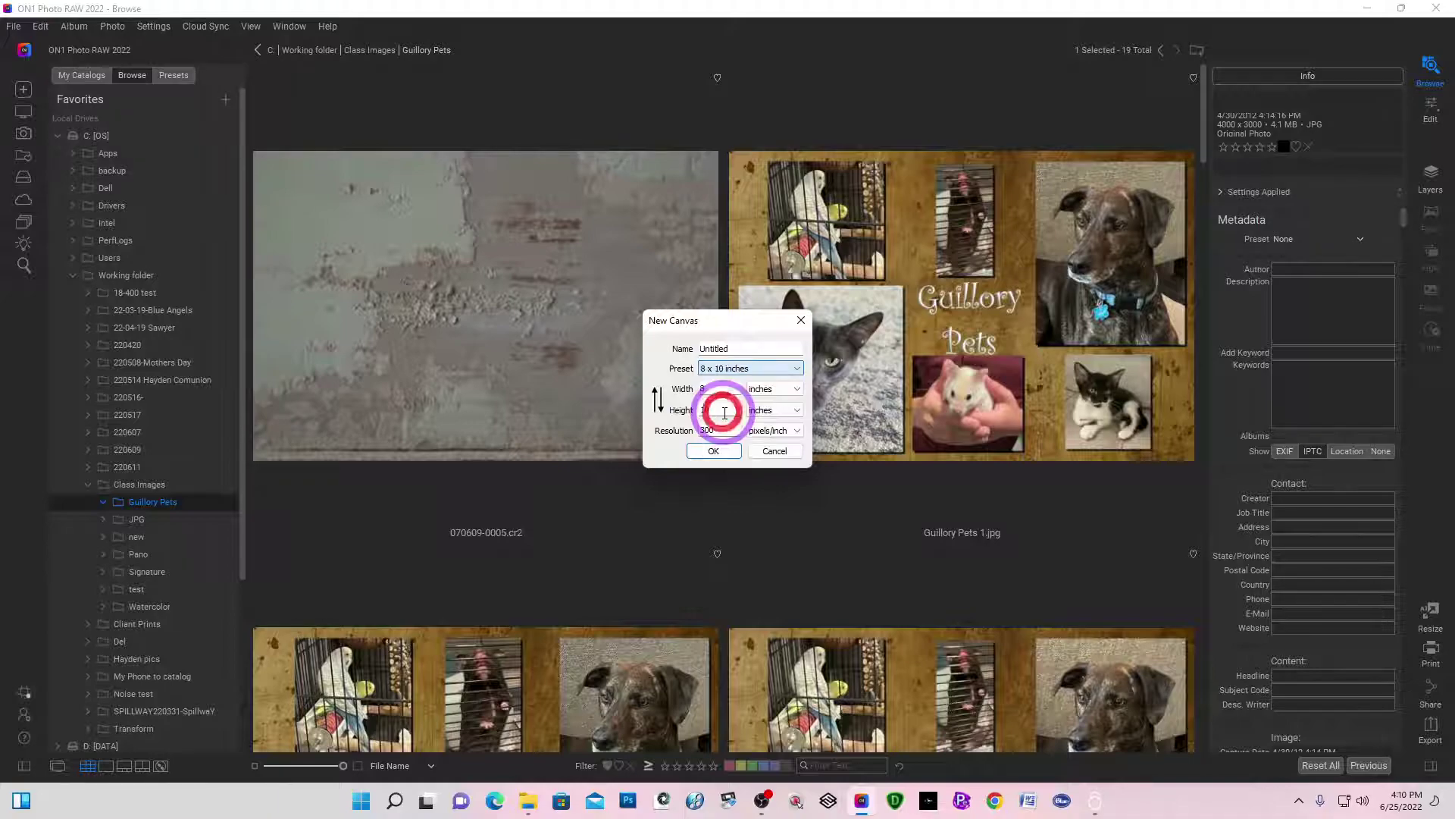
click(657, 406)
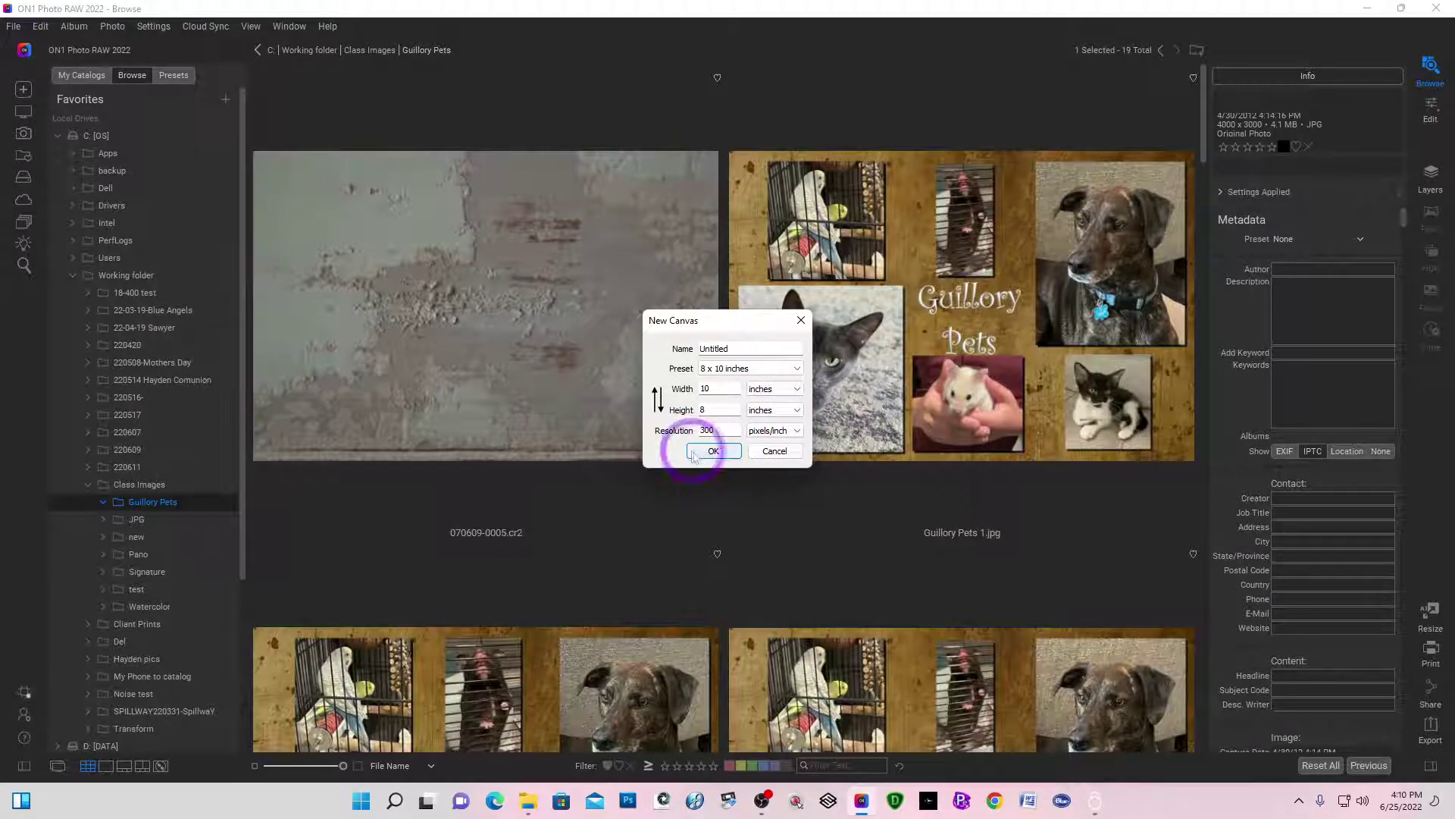
click(730, 454)
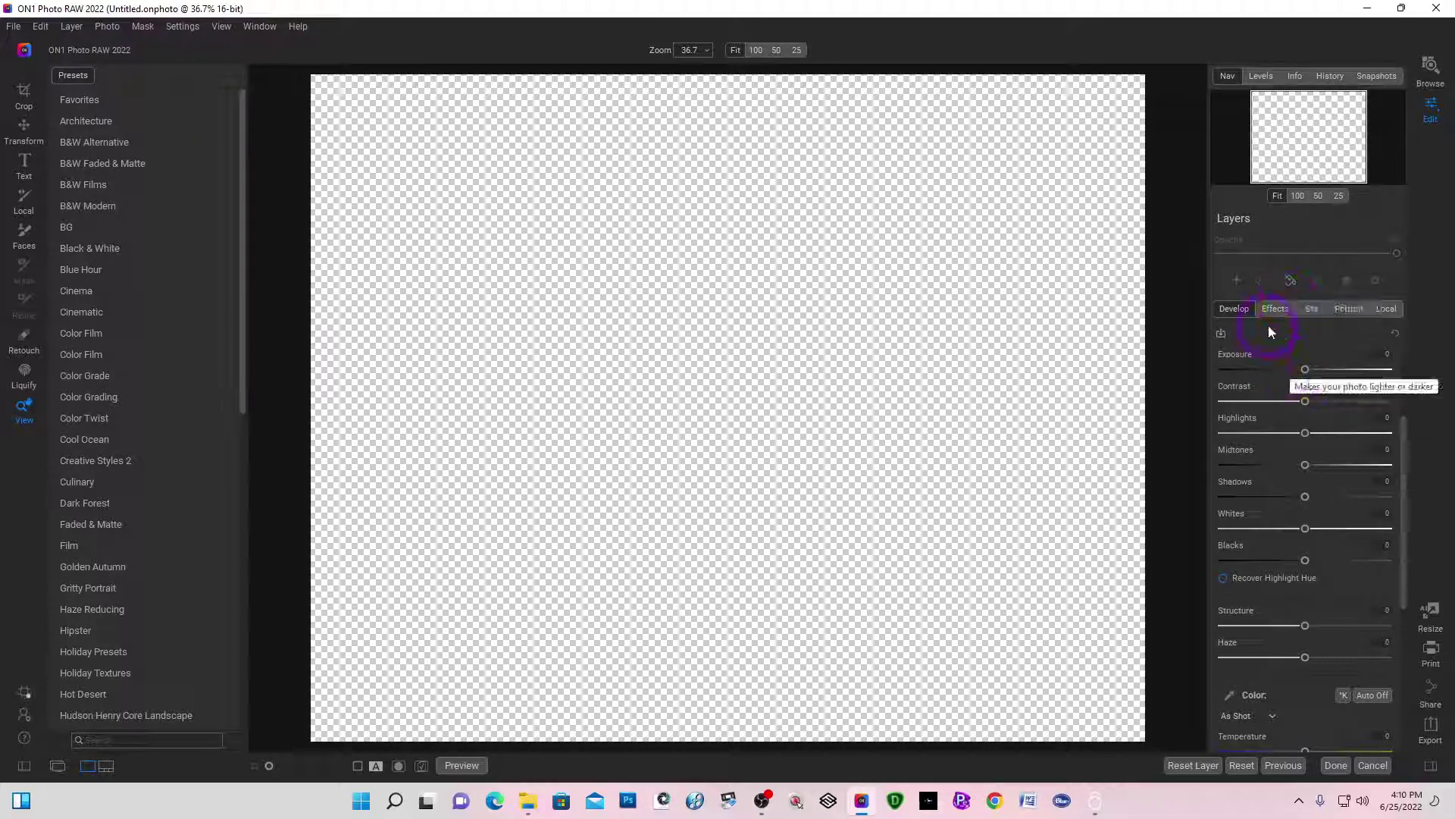
click(1290, 281)
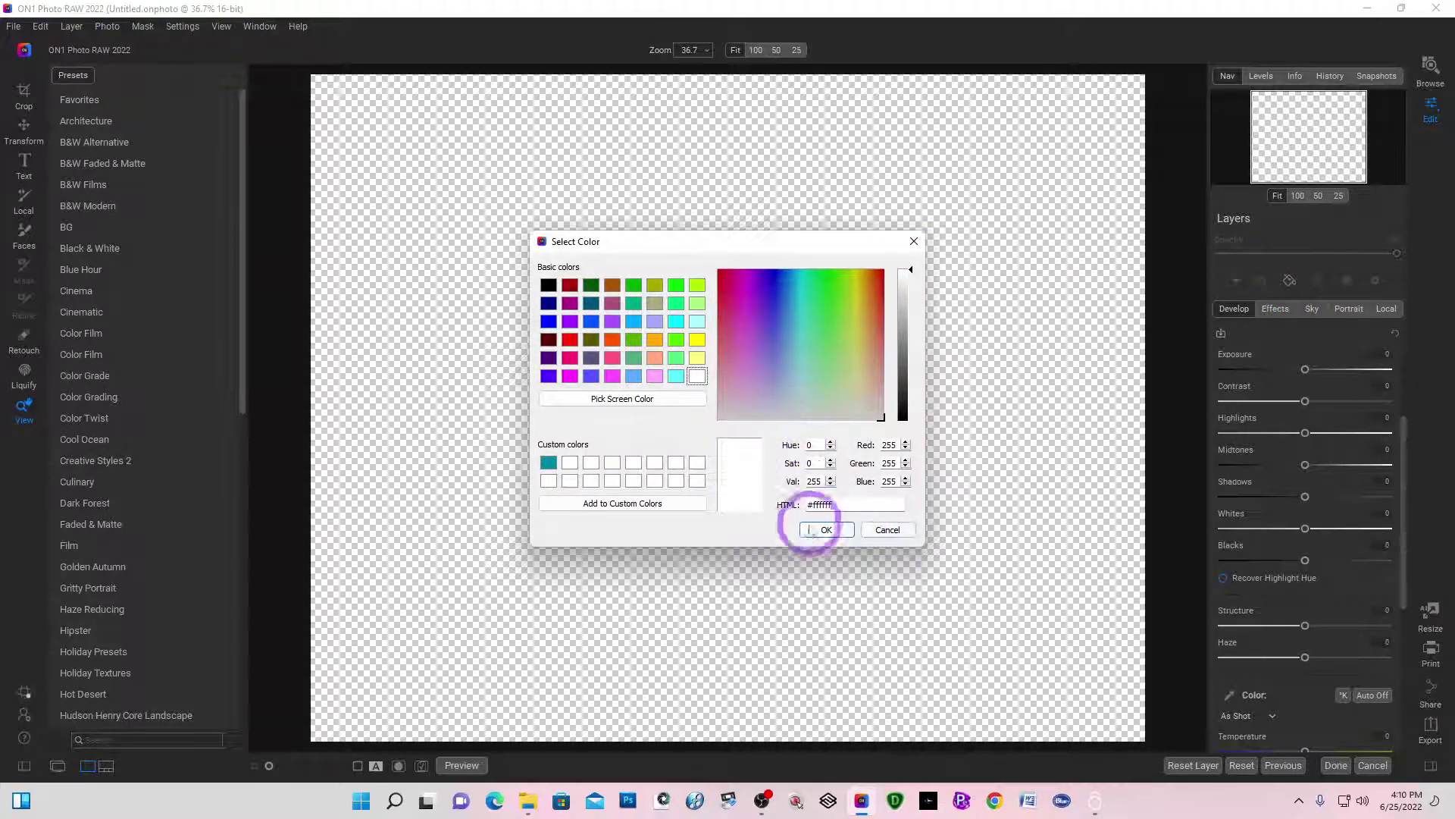
click(831, 535)
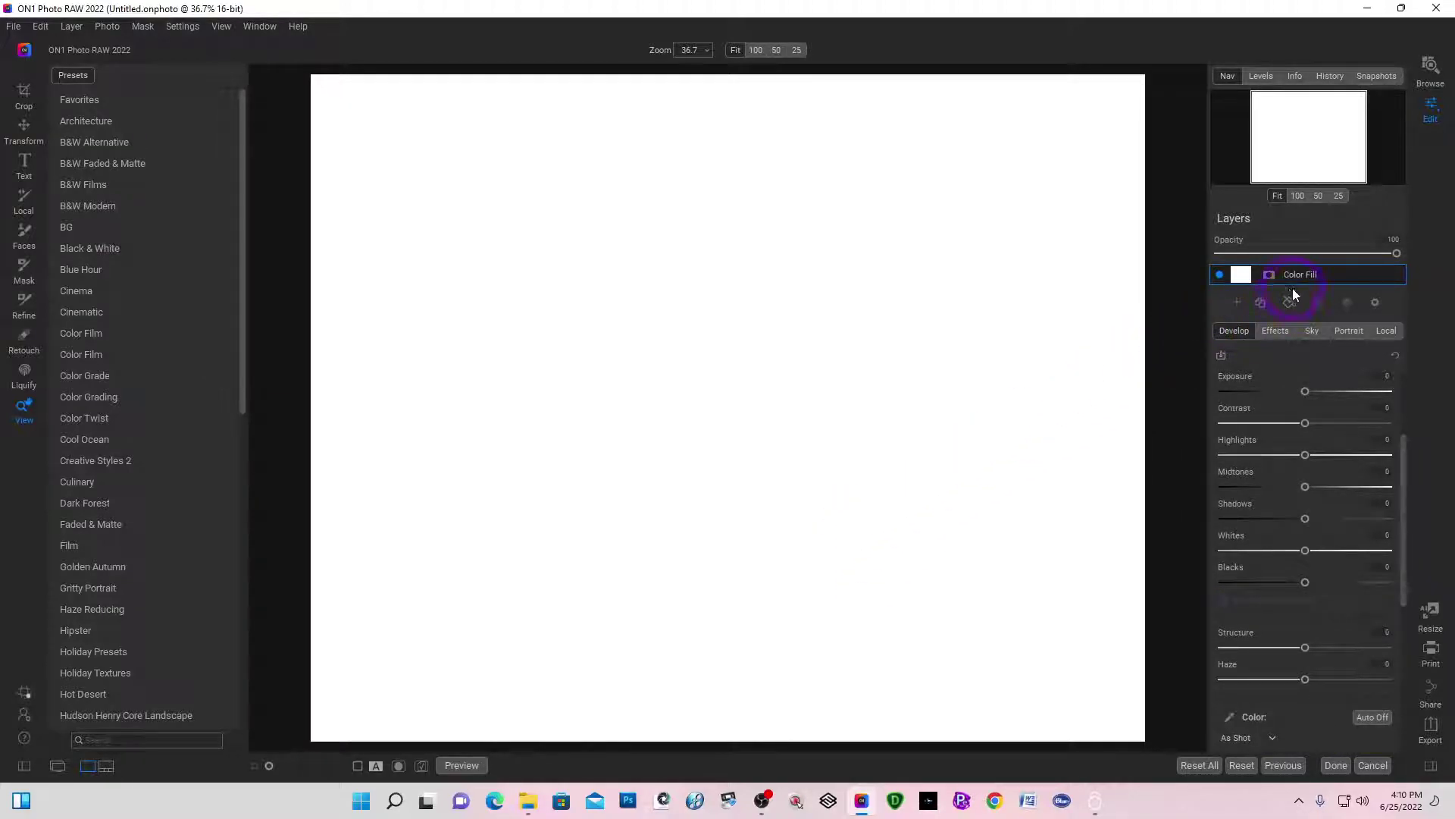
Step: Add 070609-0005.cr2, IMG_2336.jpg, IMG_2340.jpg, IMG_2354.jpg, IMG_2504.jpg and IMG_7650.JPG from the pets folder as layers
click(1238, 304)
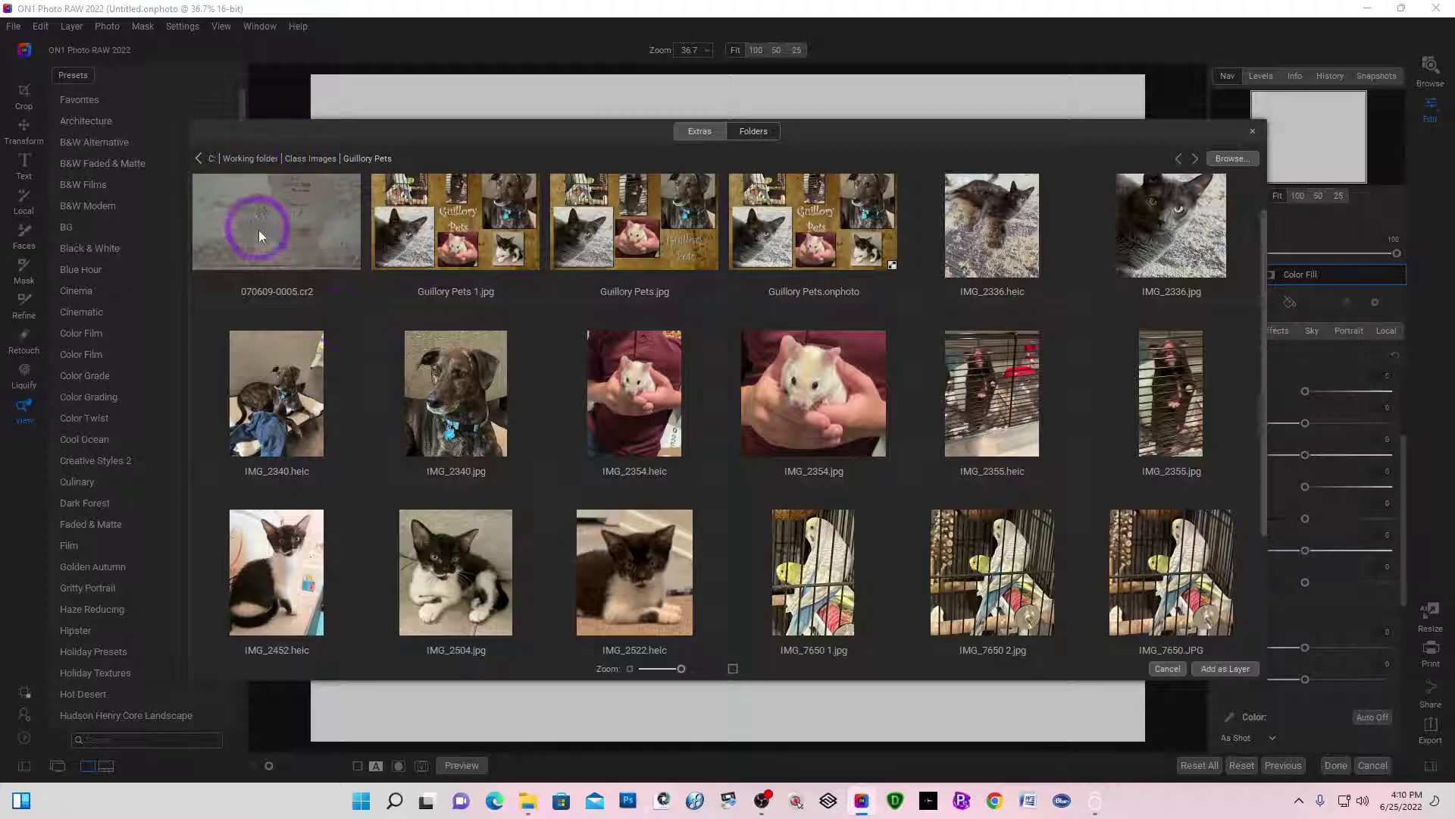
click(276, 213)
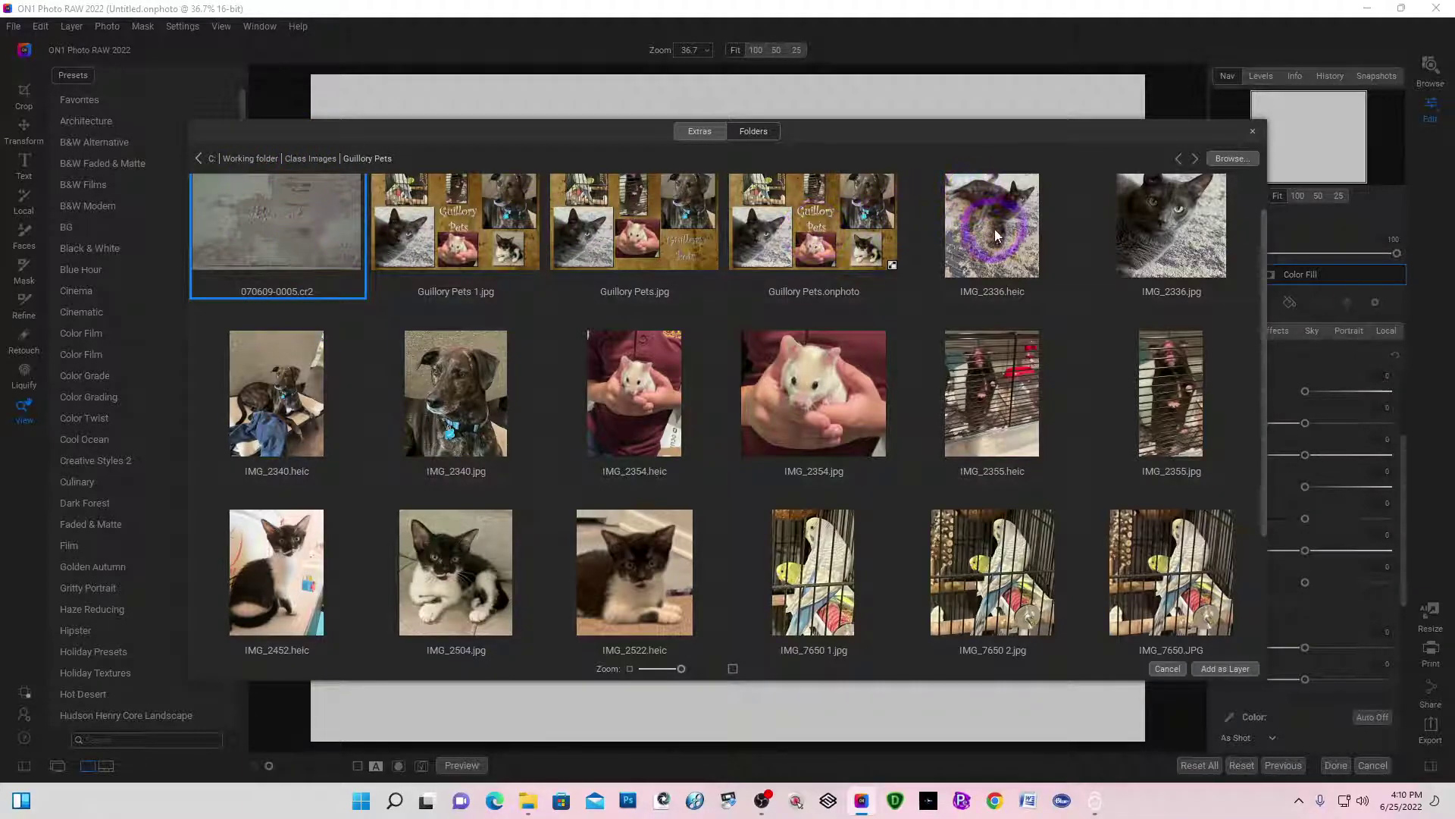
ctrl+click(1172, 226)
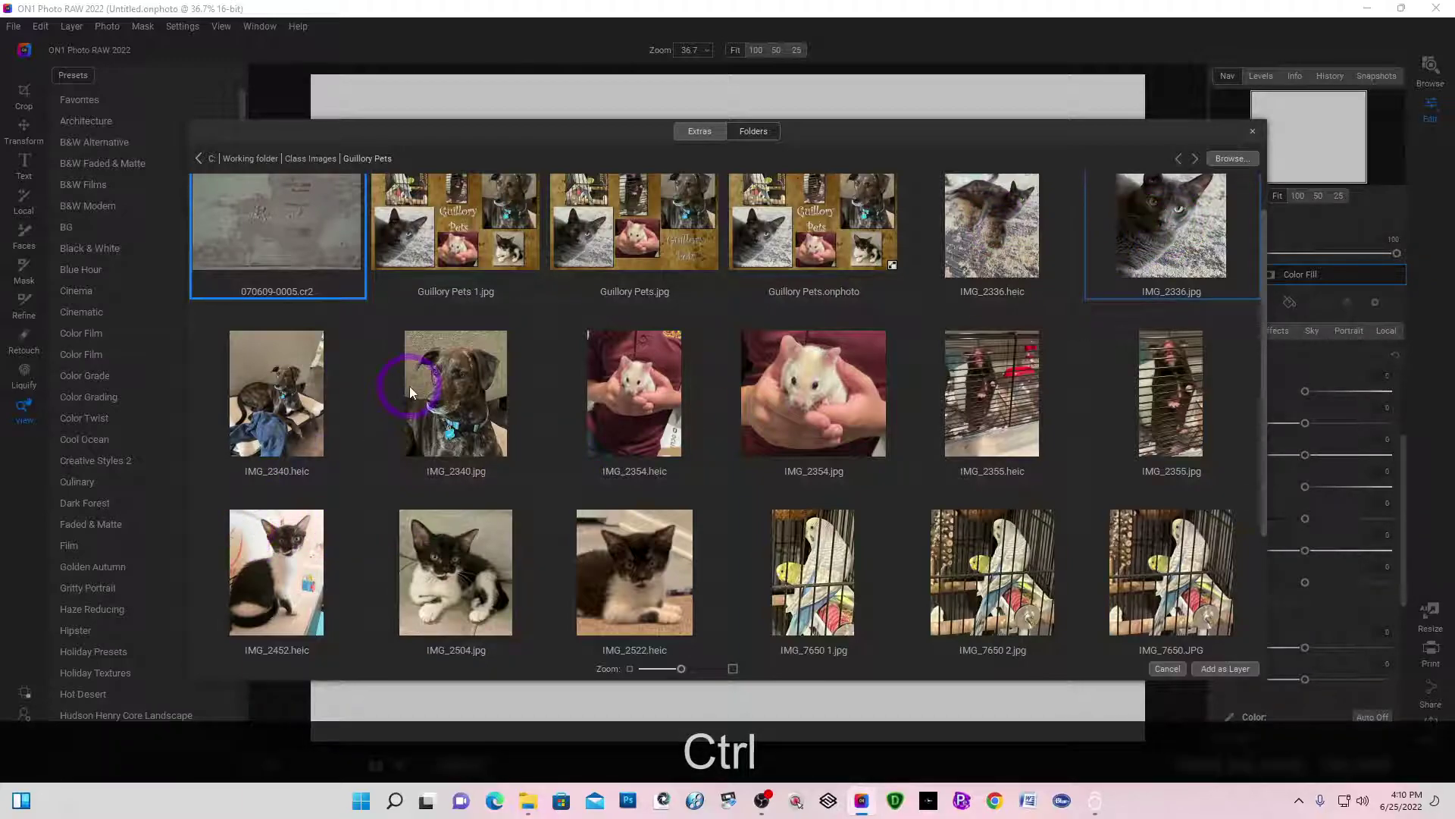
ctrl+click(459, 414)
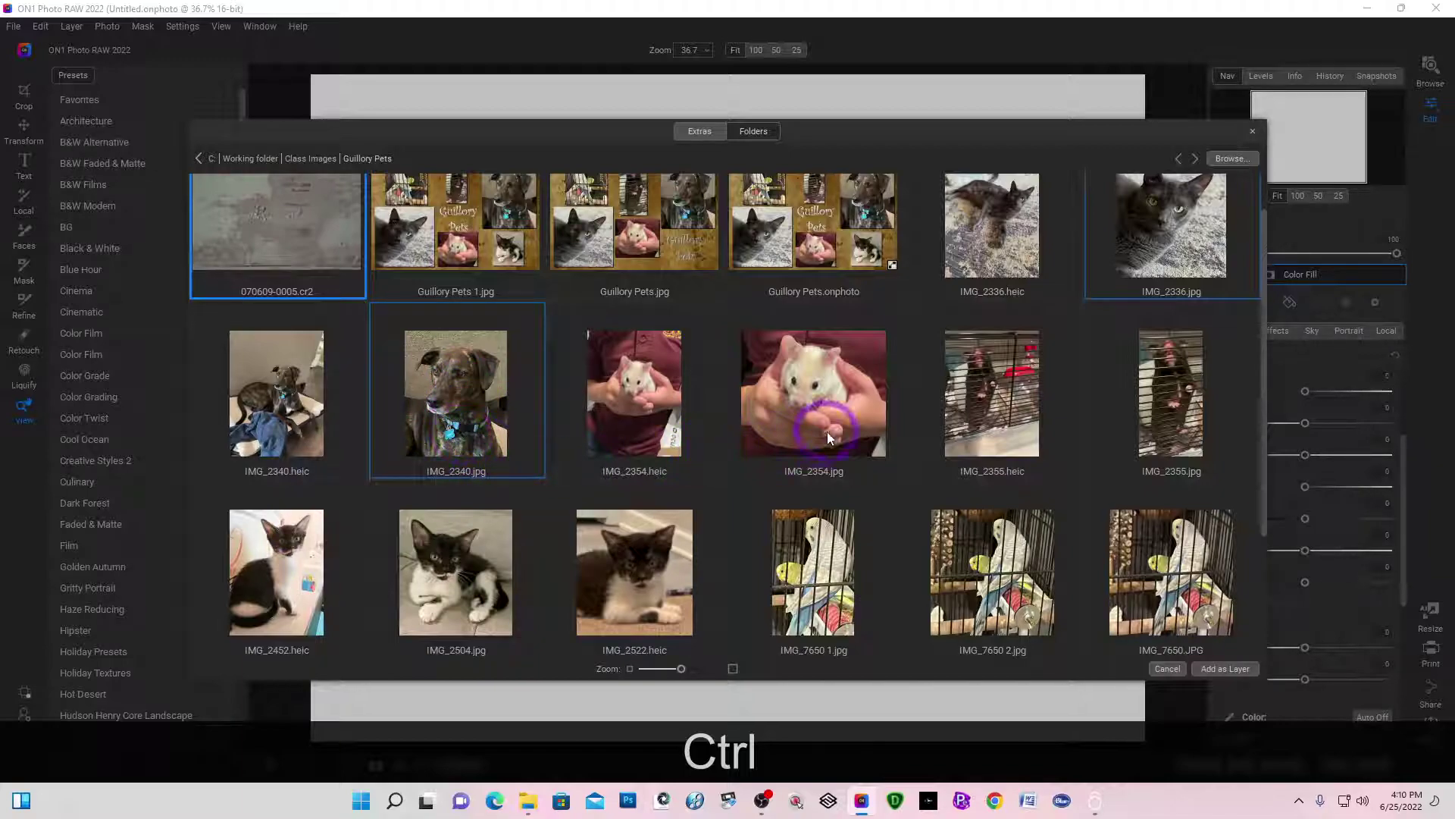
ctrl+click(827, 396)
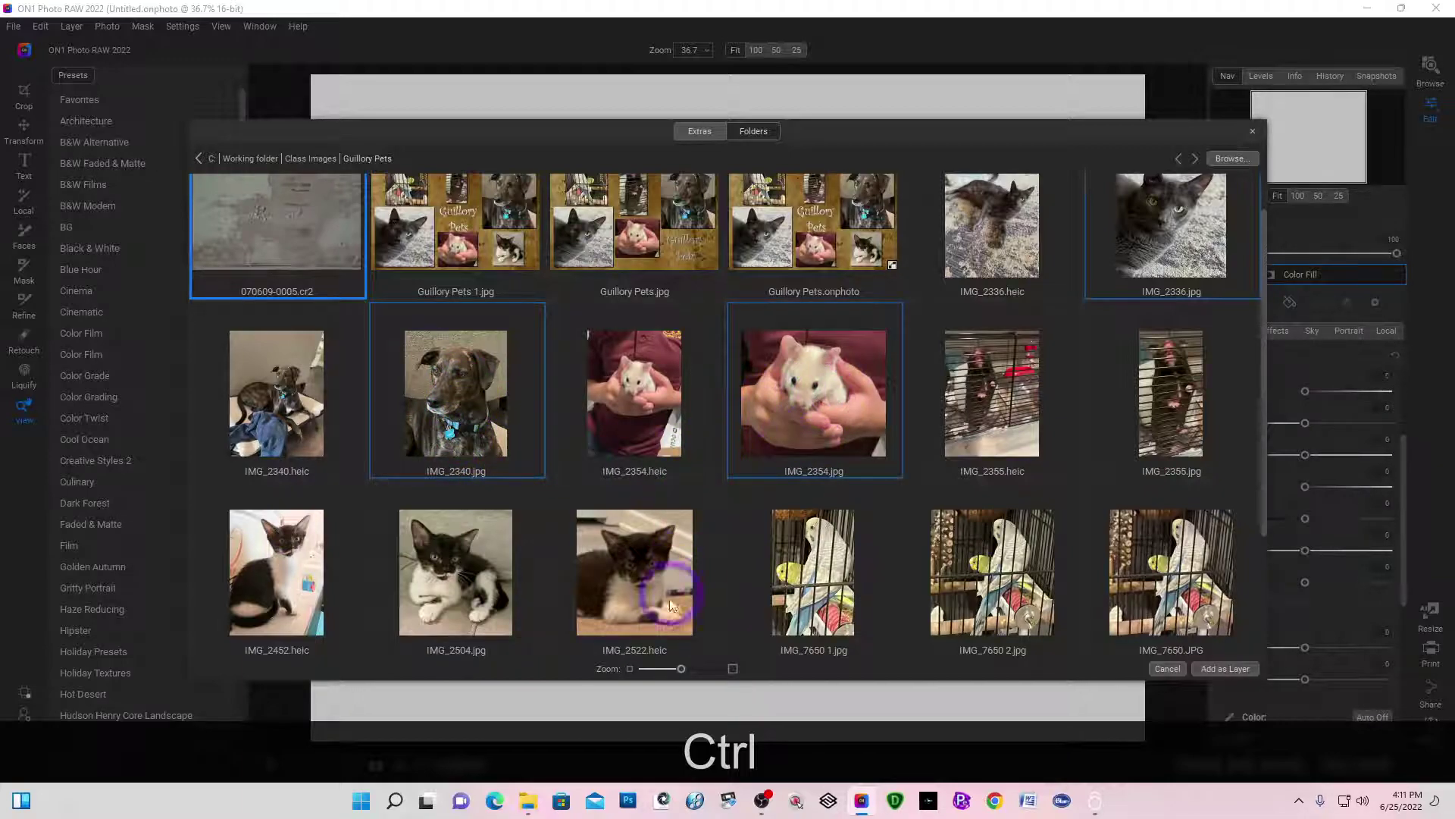
ctrl+click(470, 553)
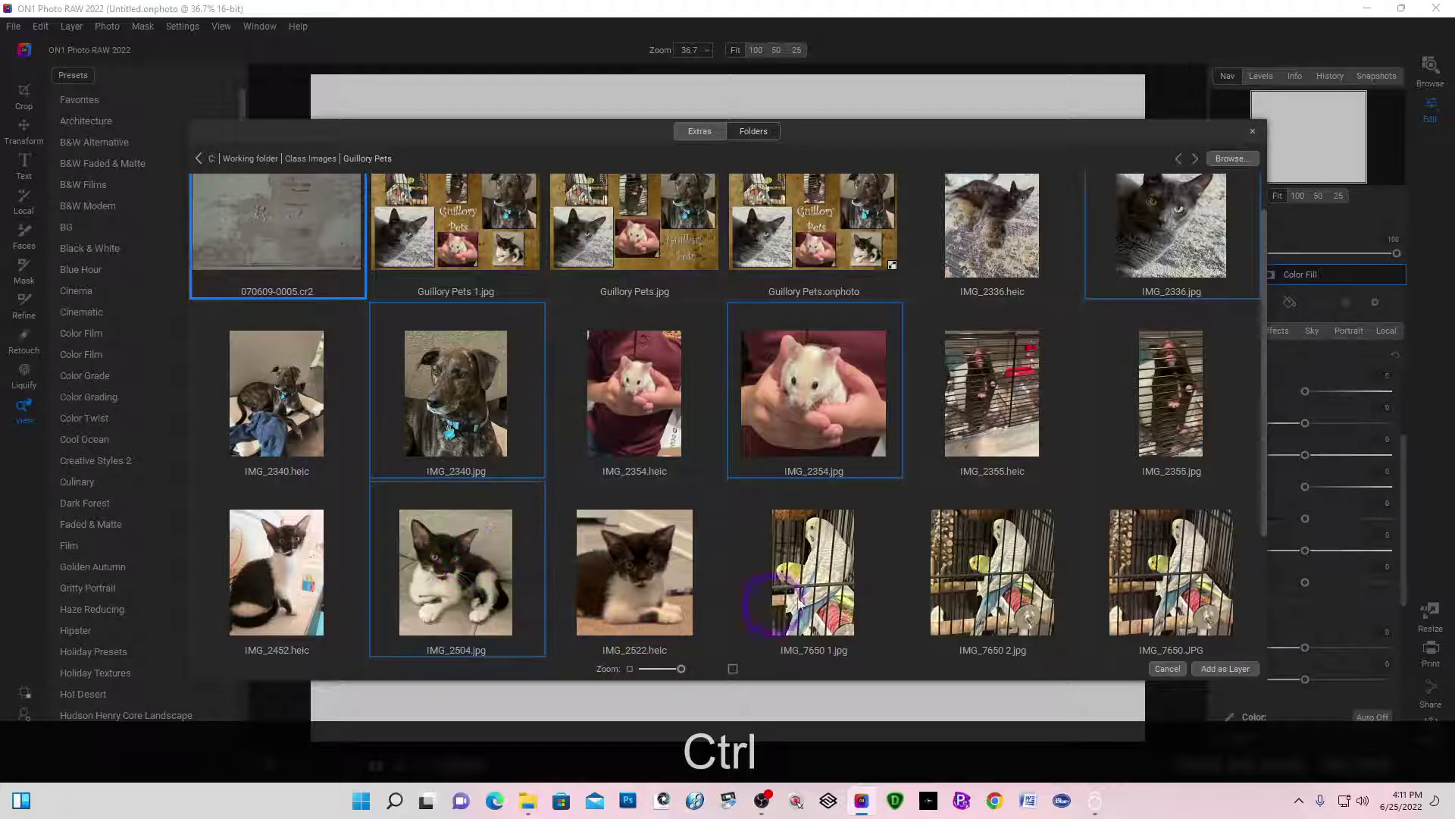
ctrl+click(1159, 612)
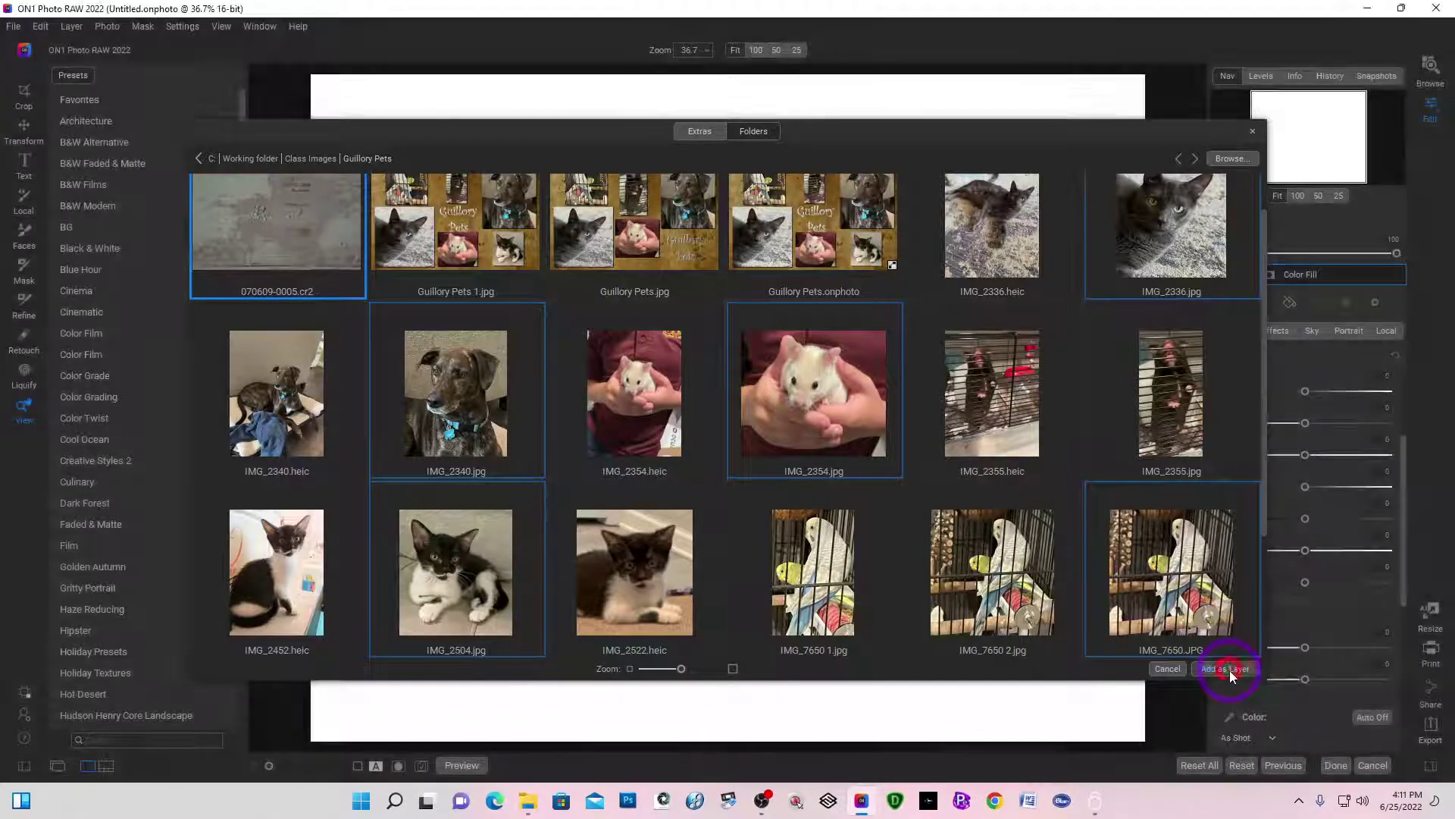
click(1226, 668)
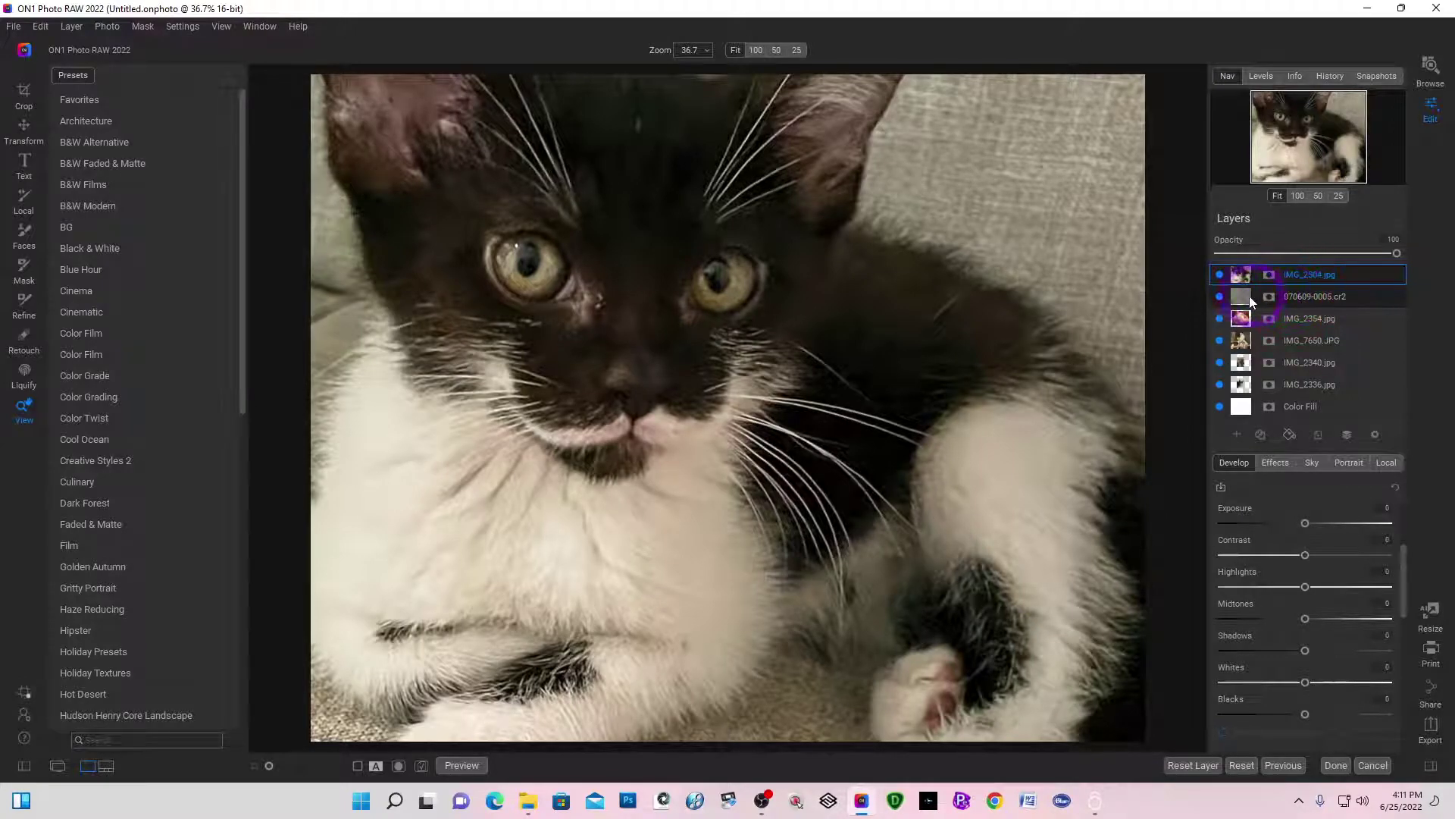
Step: Move the 070609-0005.cr2 texture layer directly above the Color Fill layer and hide the five pet photo layers
click(1222, 297)
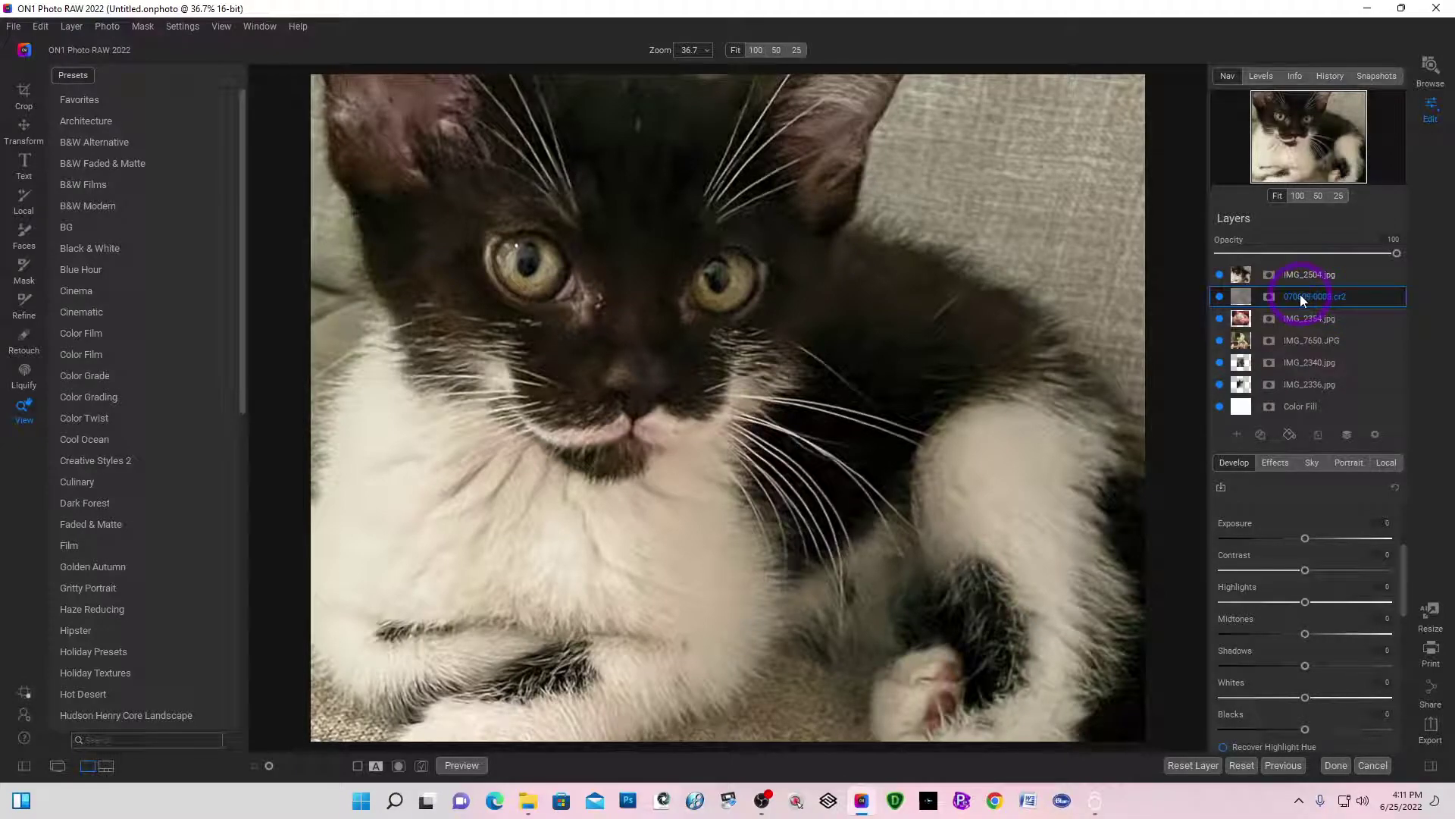
drag(1300, 296, 1271, 392)
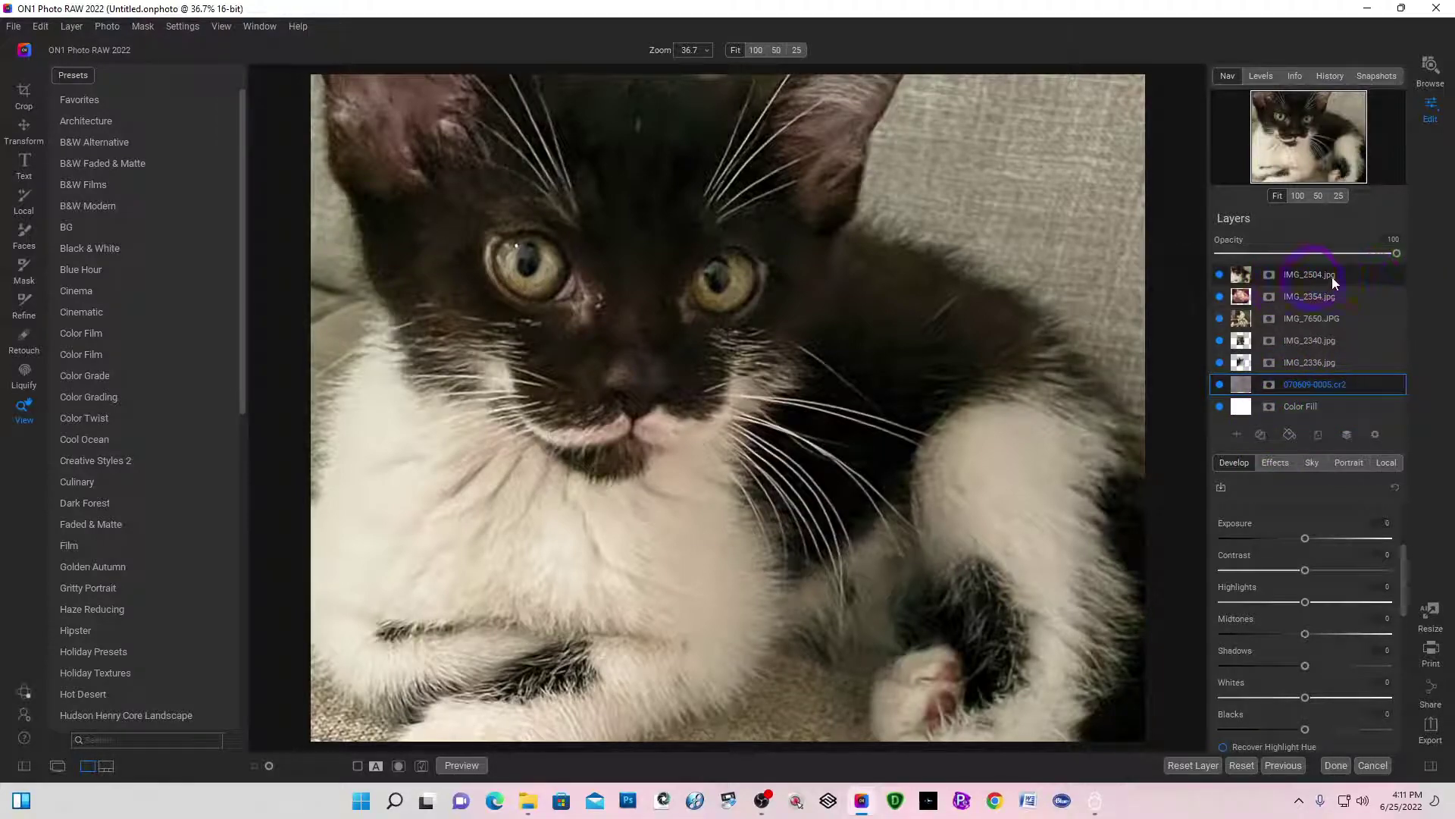
click(1220, 275)
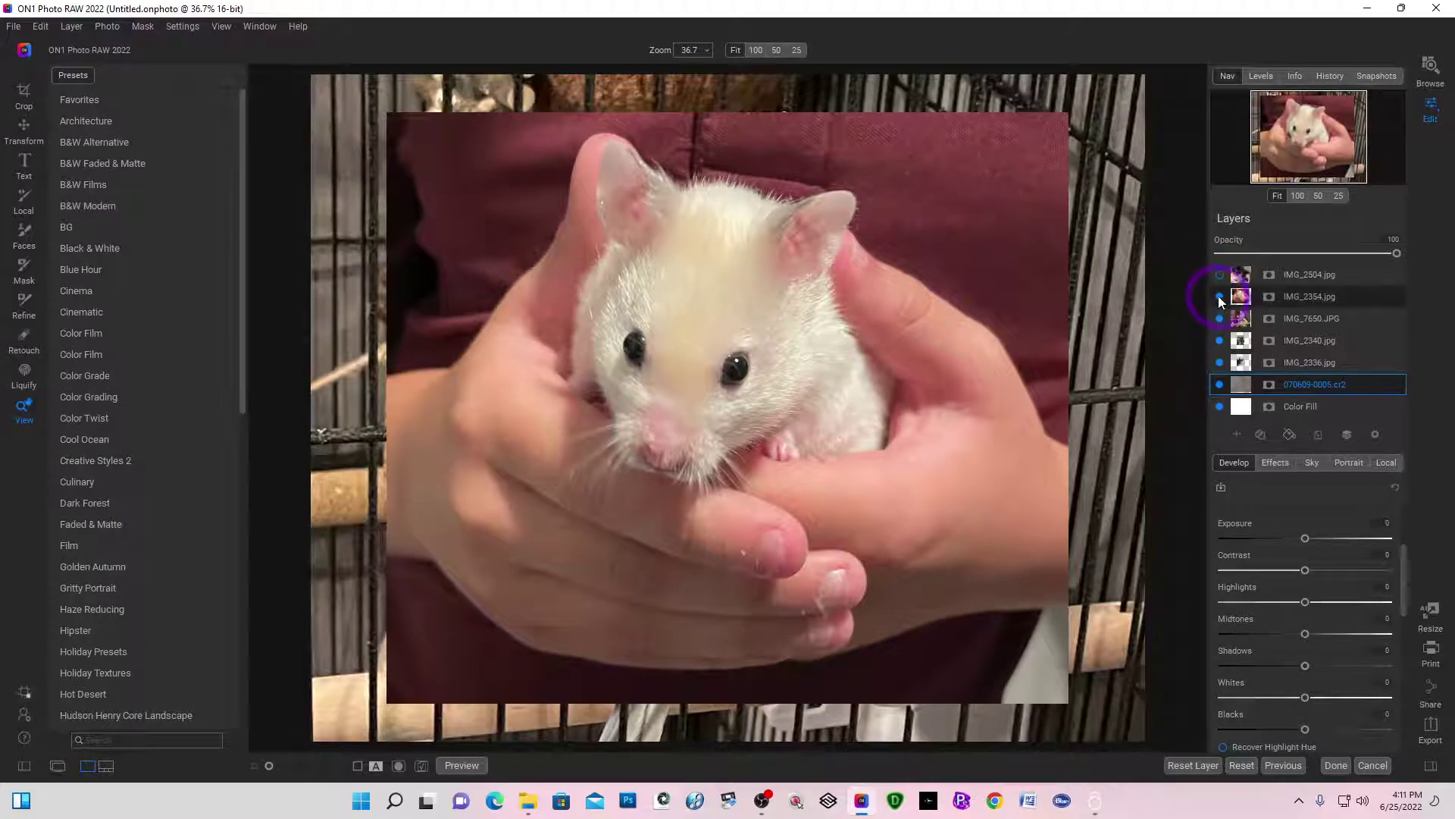
click(1220, 297)
click(1220, 318)
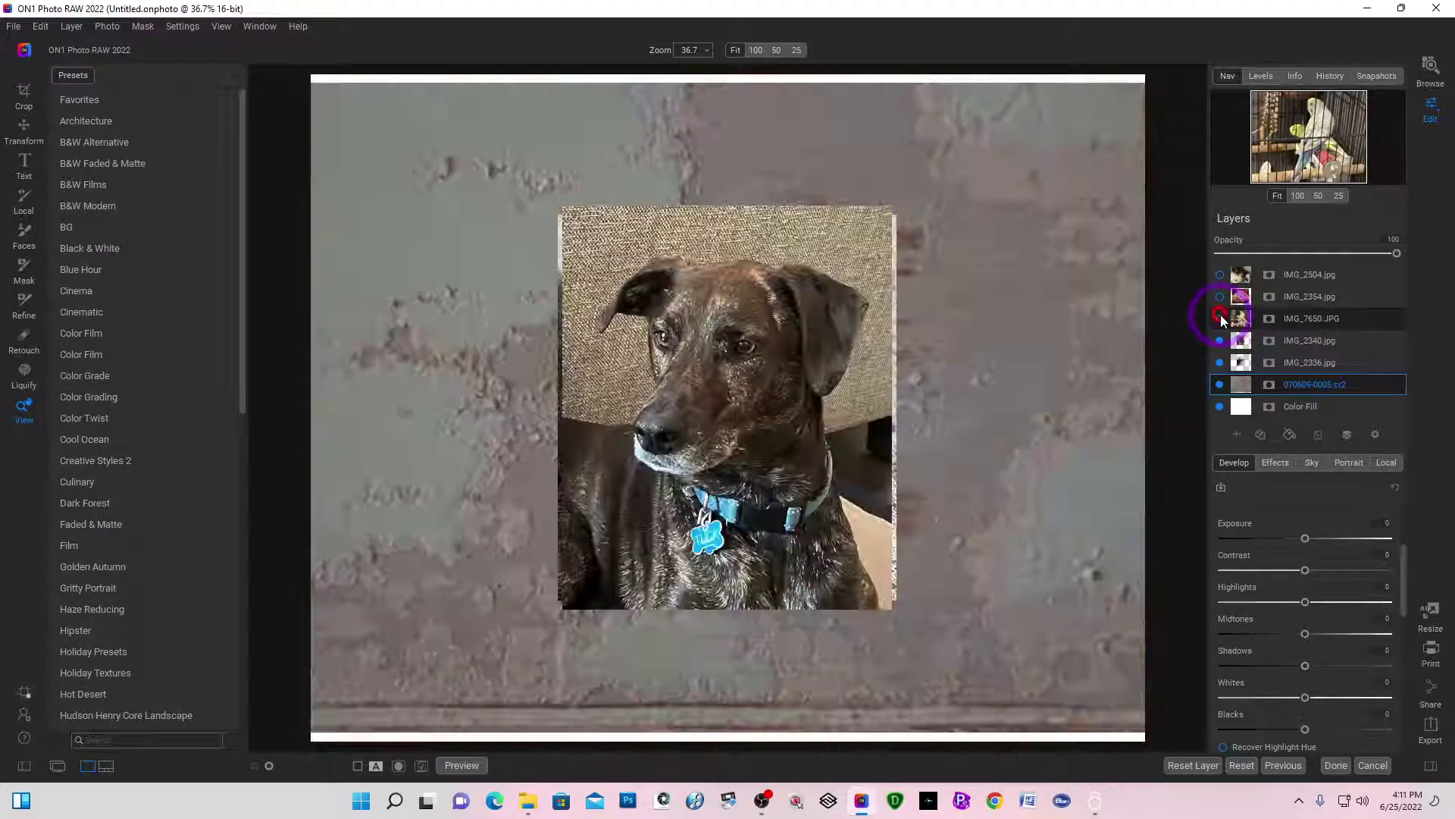
click(1219, 340)
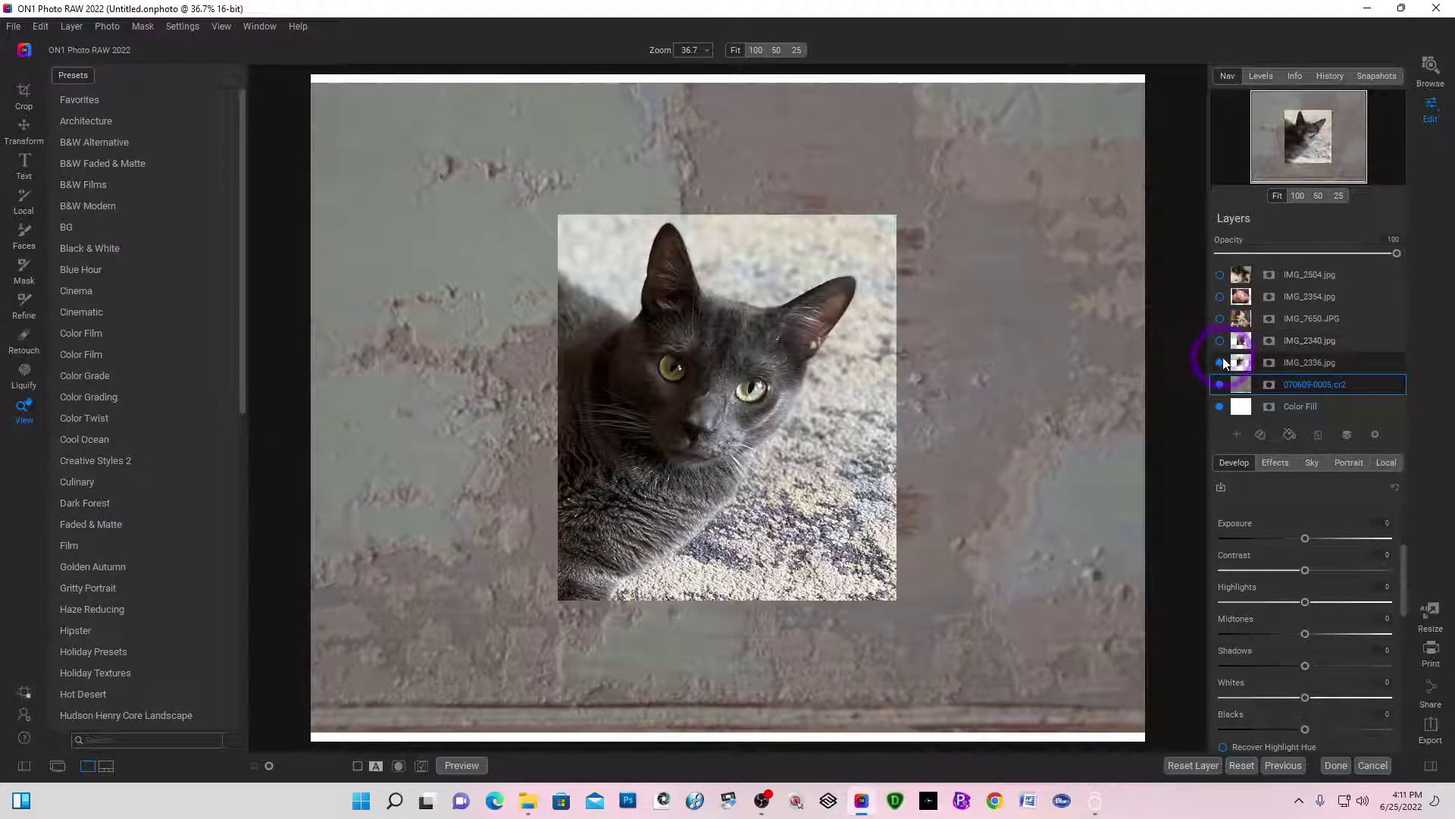
click(1220, 362)
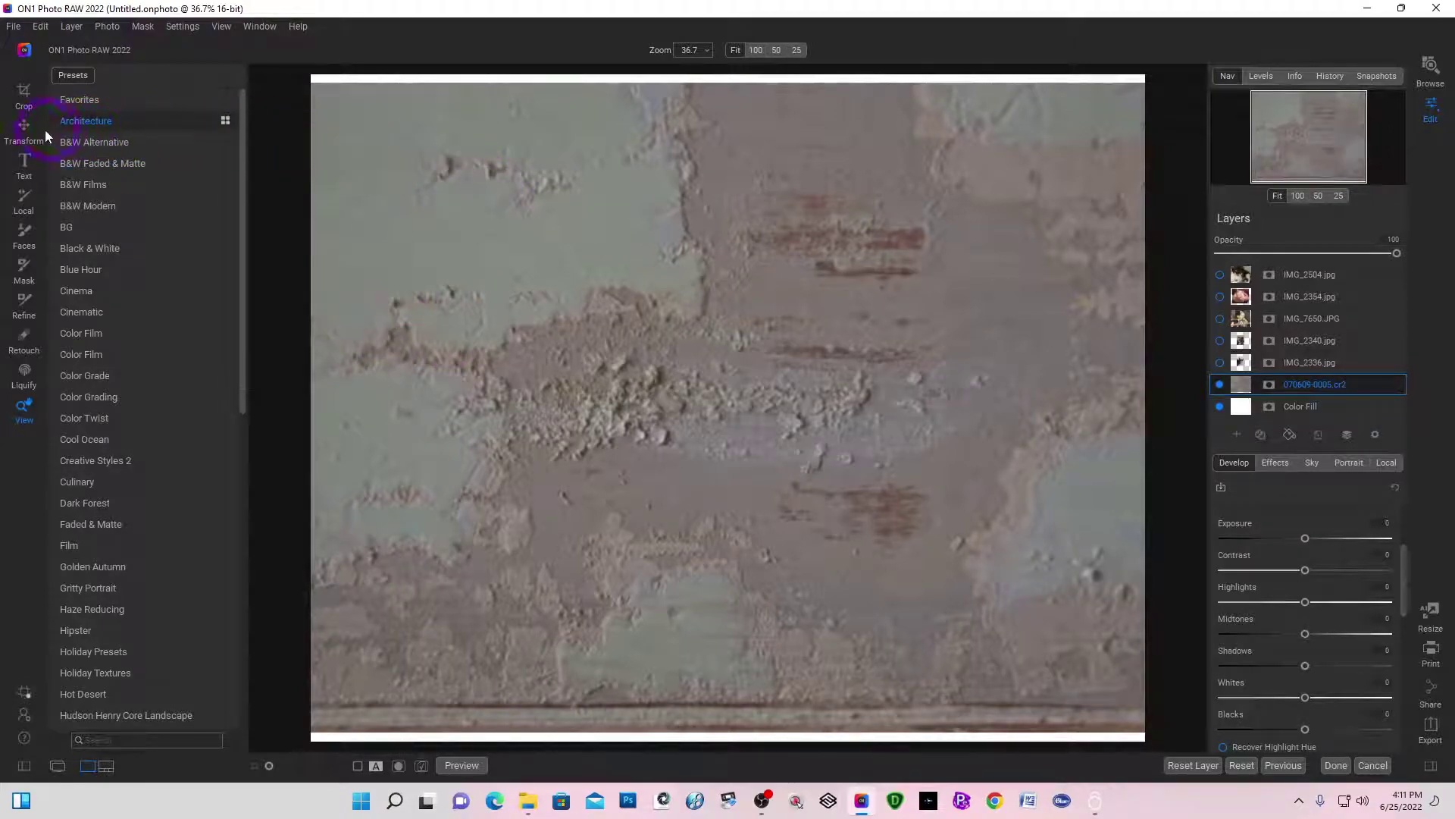
Step: Transform the 070609-0005.cr2 texture layer so it fills the whole canvas
click(24, 131)
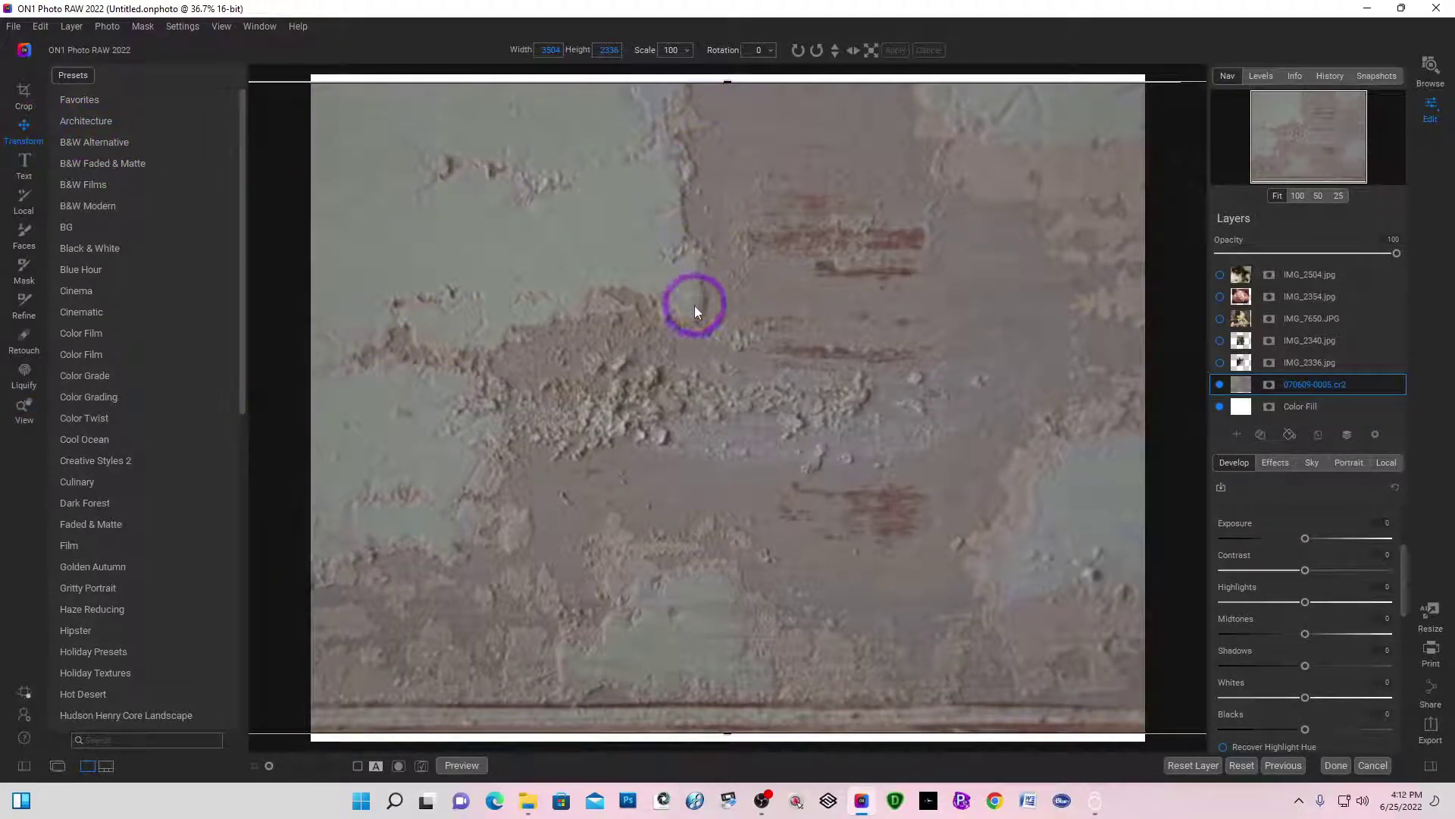
click(870, 51)
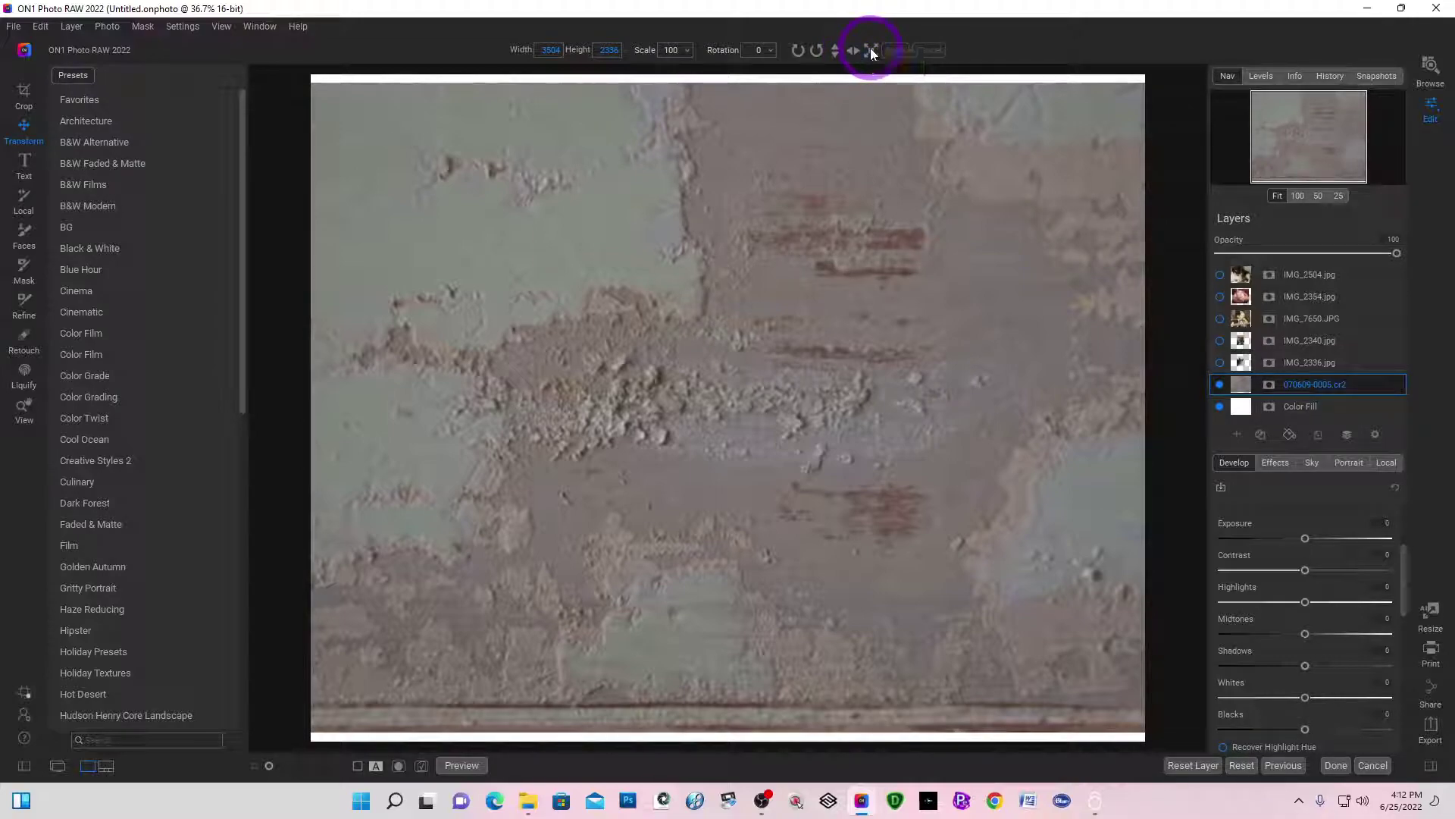
Step: Show the IMG_2336.jpg layer, scale the cat photo proportionally to about 727 x 827 pixels and move it to the canvas's lower-left area
click(1295, 361)
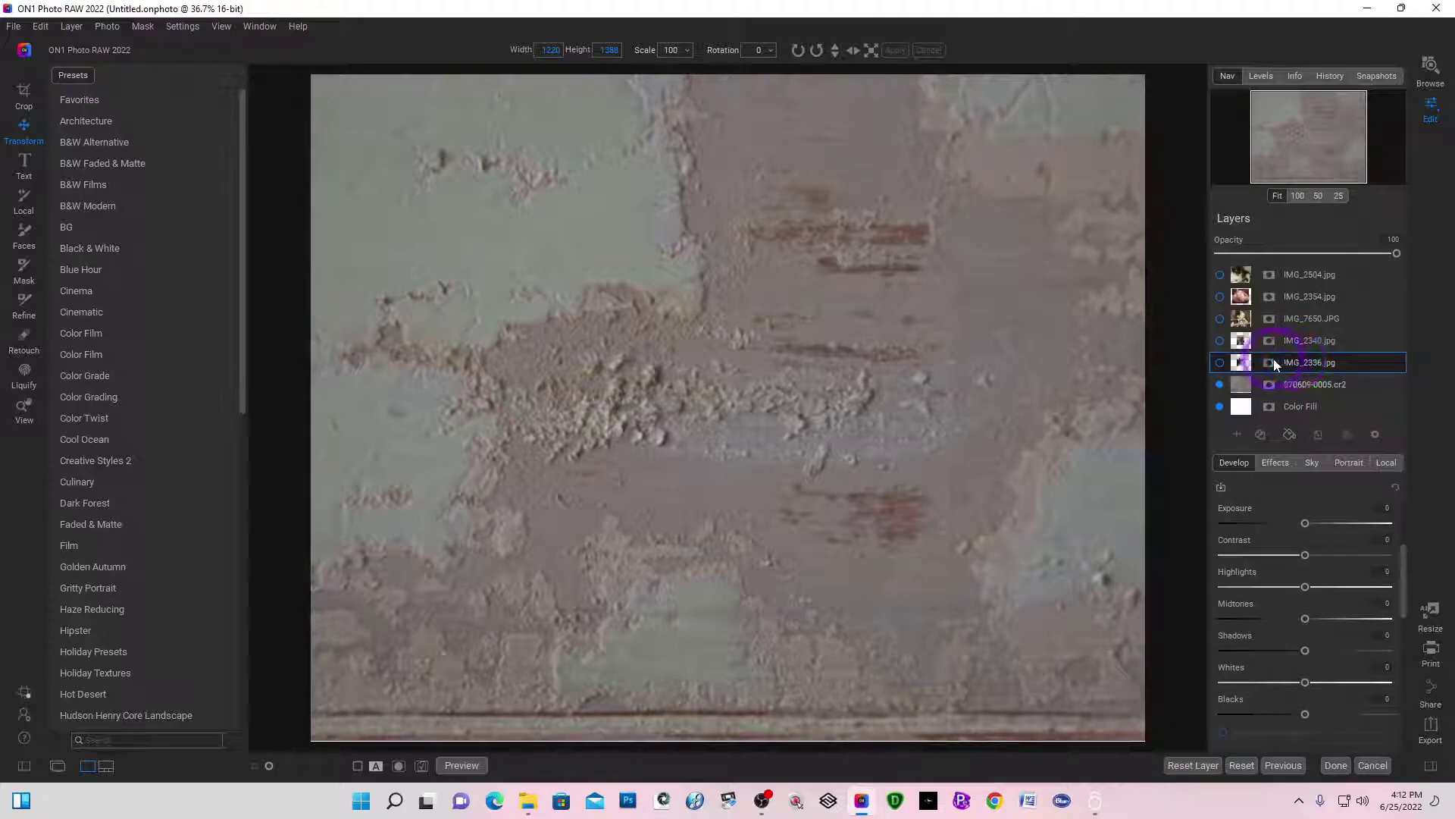
click(1218, 364)
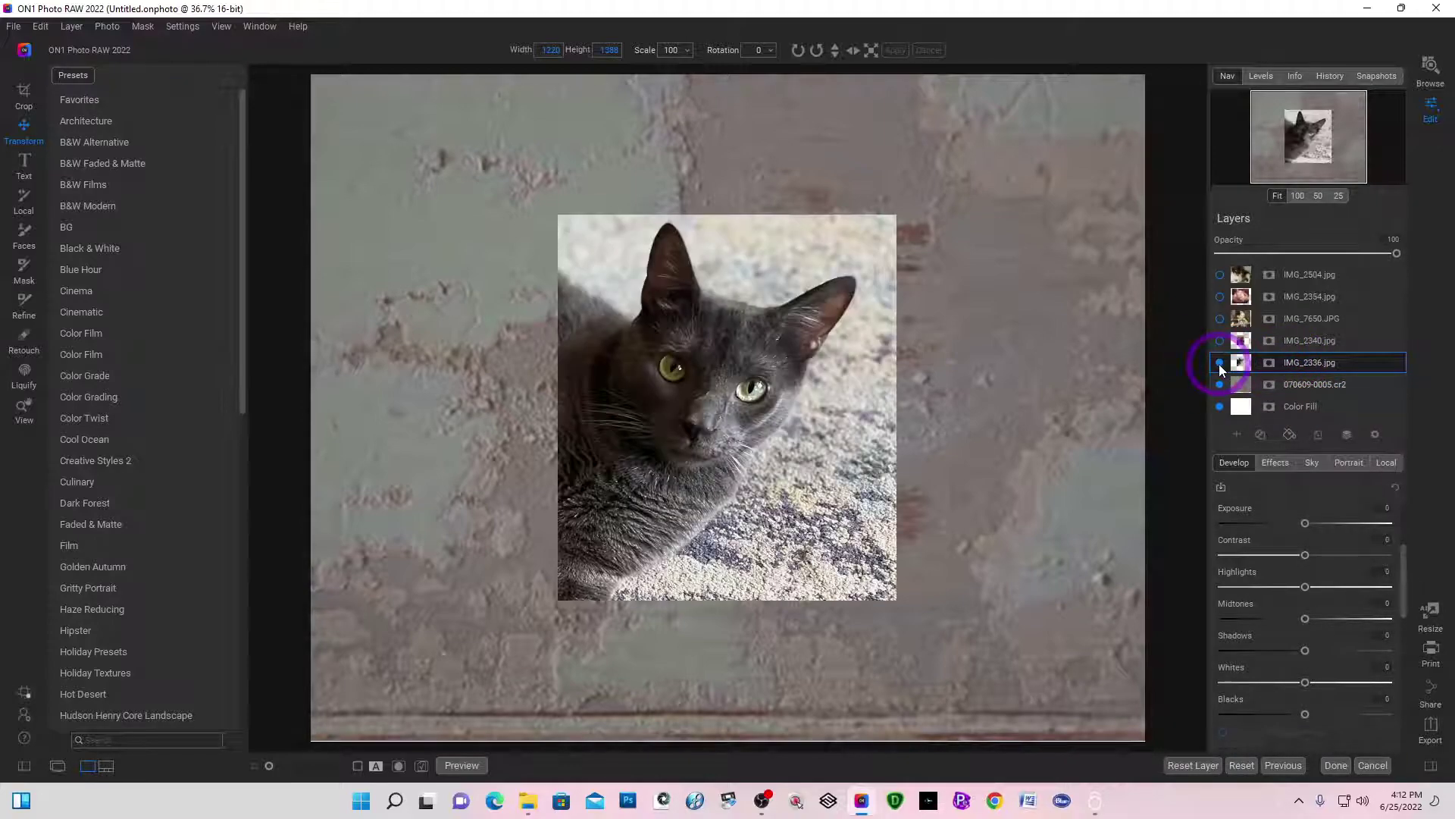
click(650, 434)
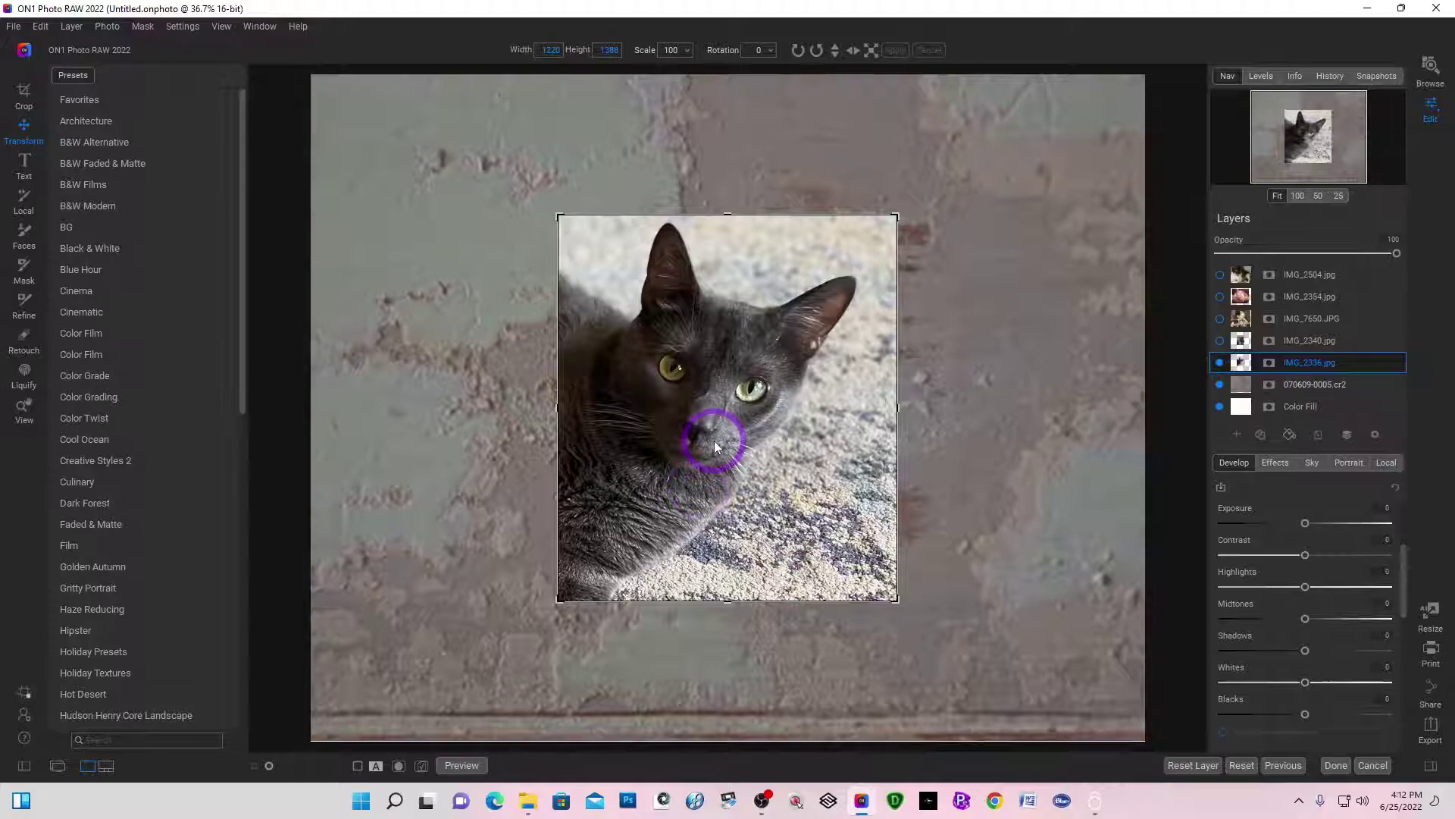
key(shift)
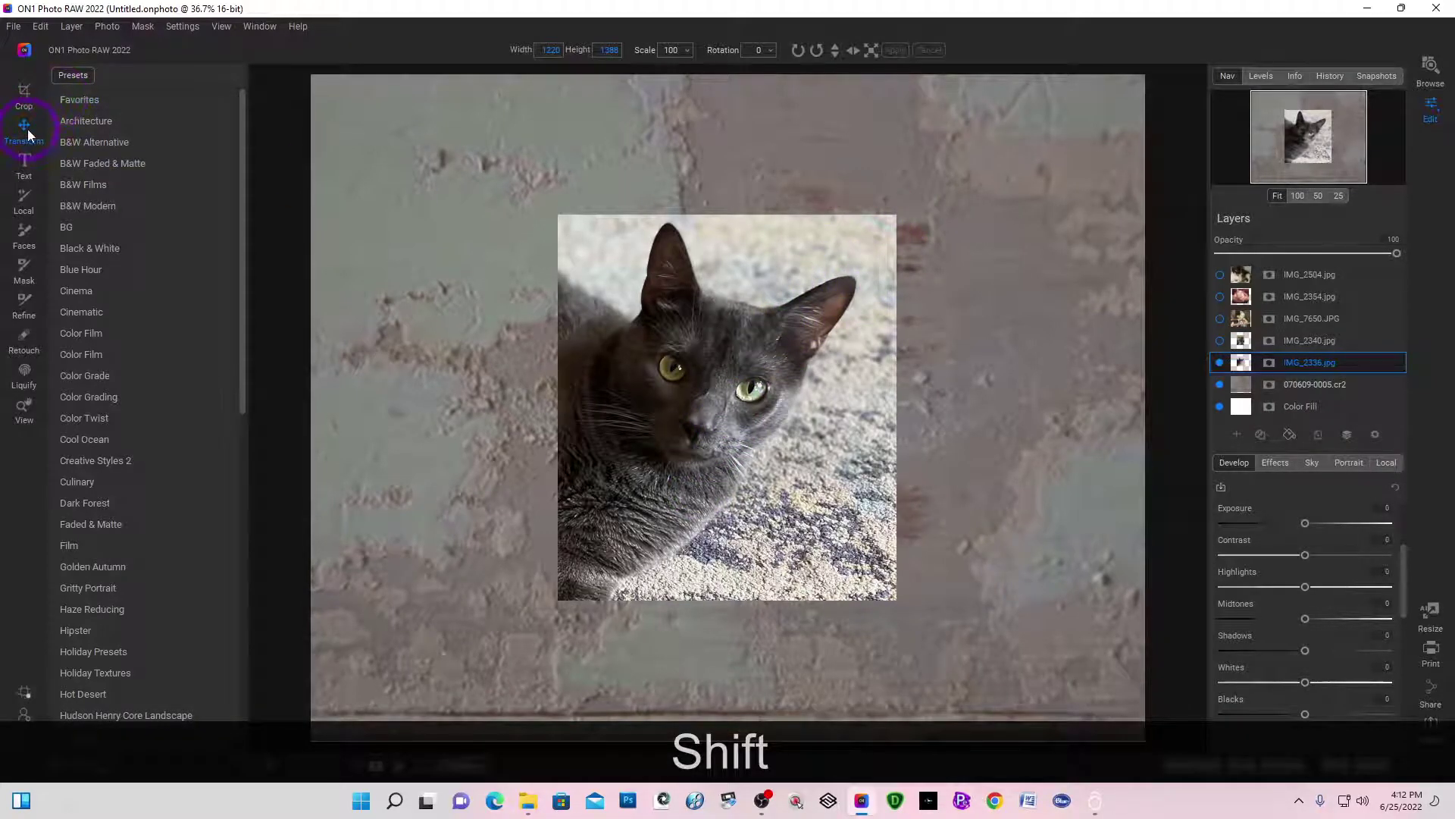
key(shift)
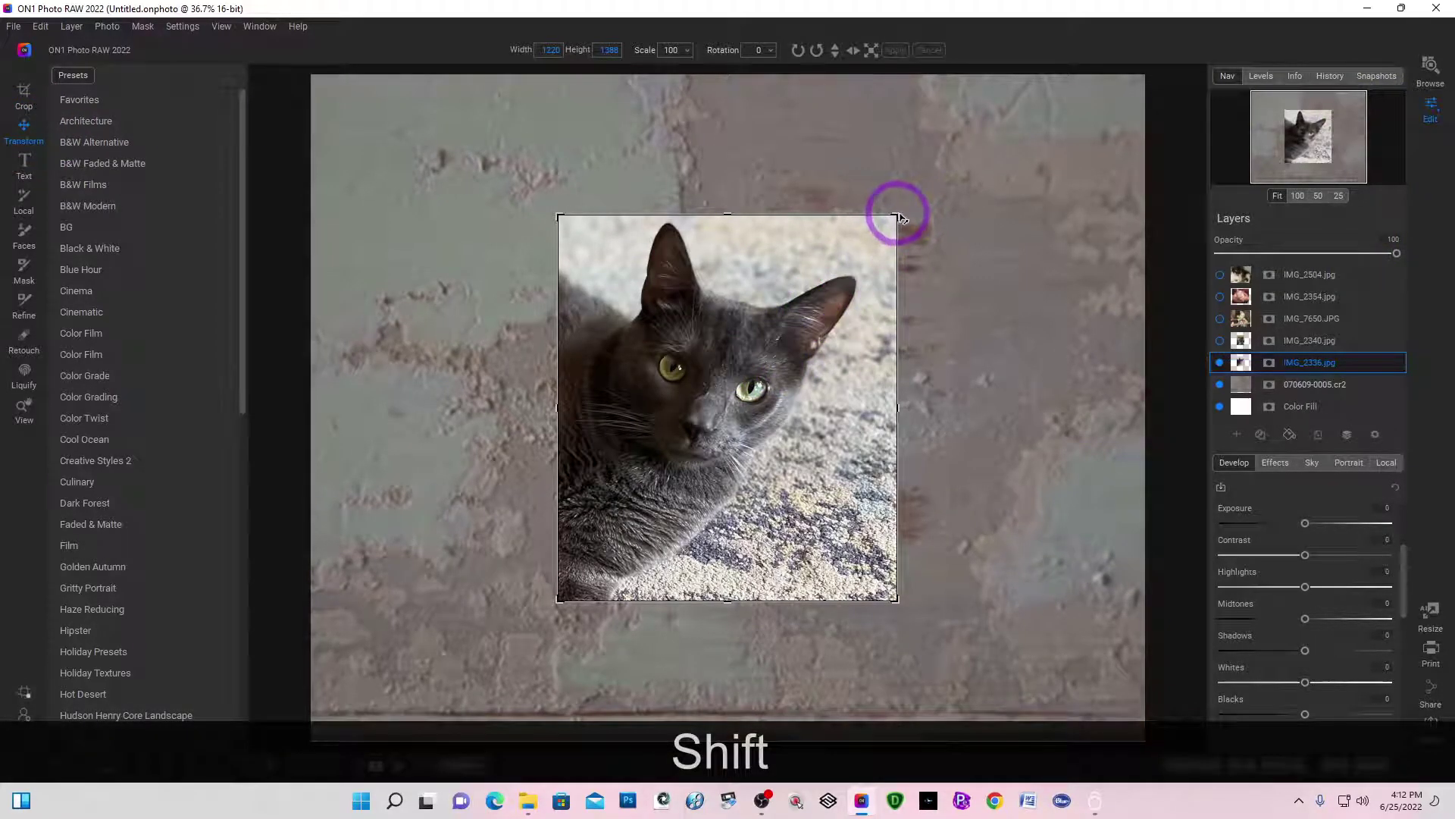
drag(902, 218, 751, 357)
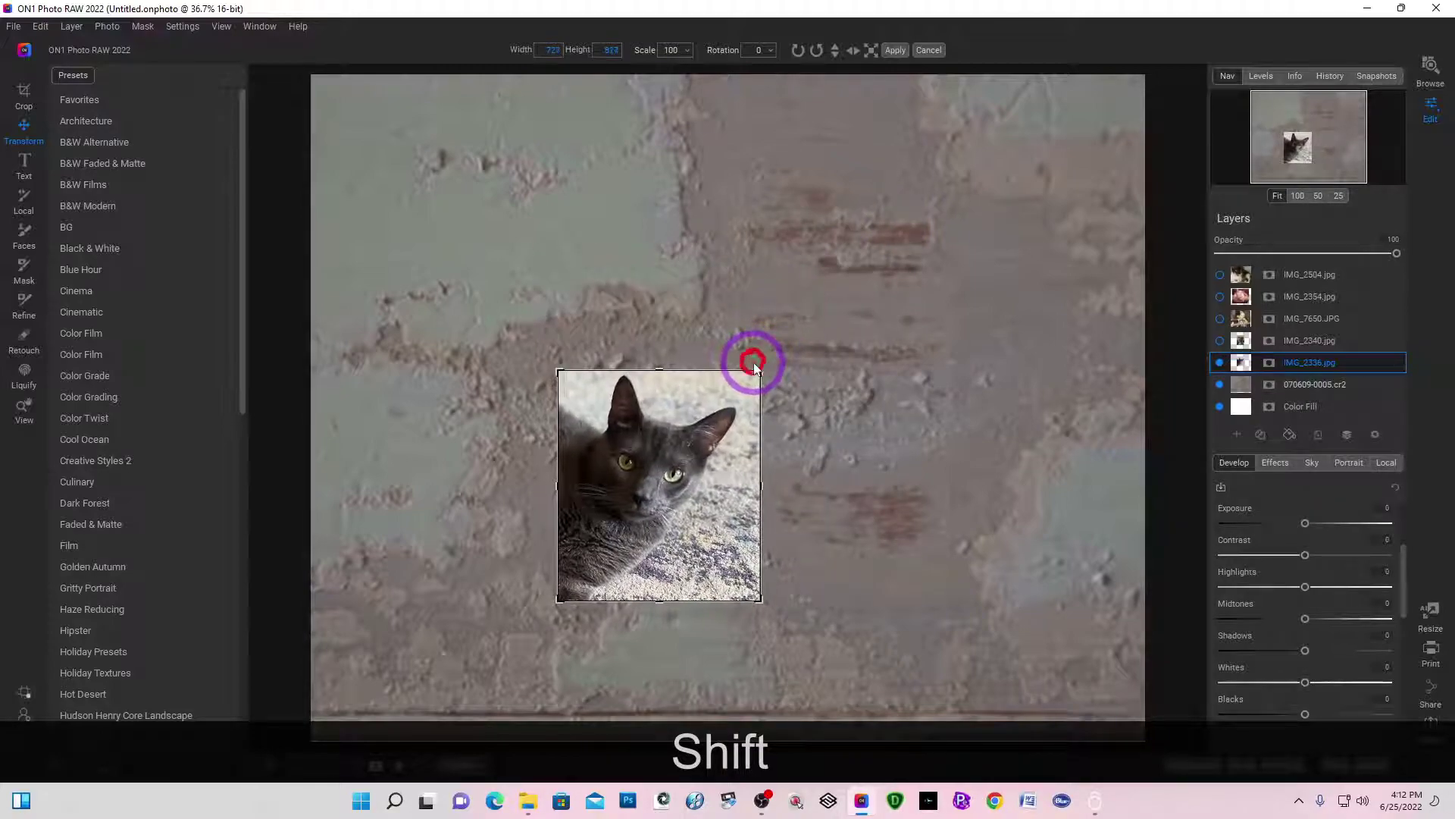
drag(712, 464, 520, 540)
click(1023, 492)
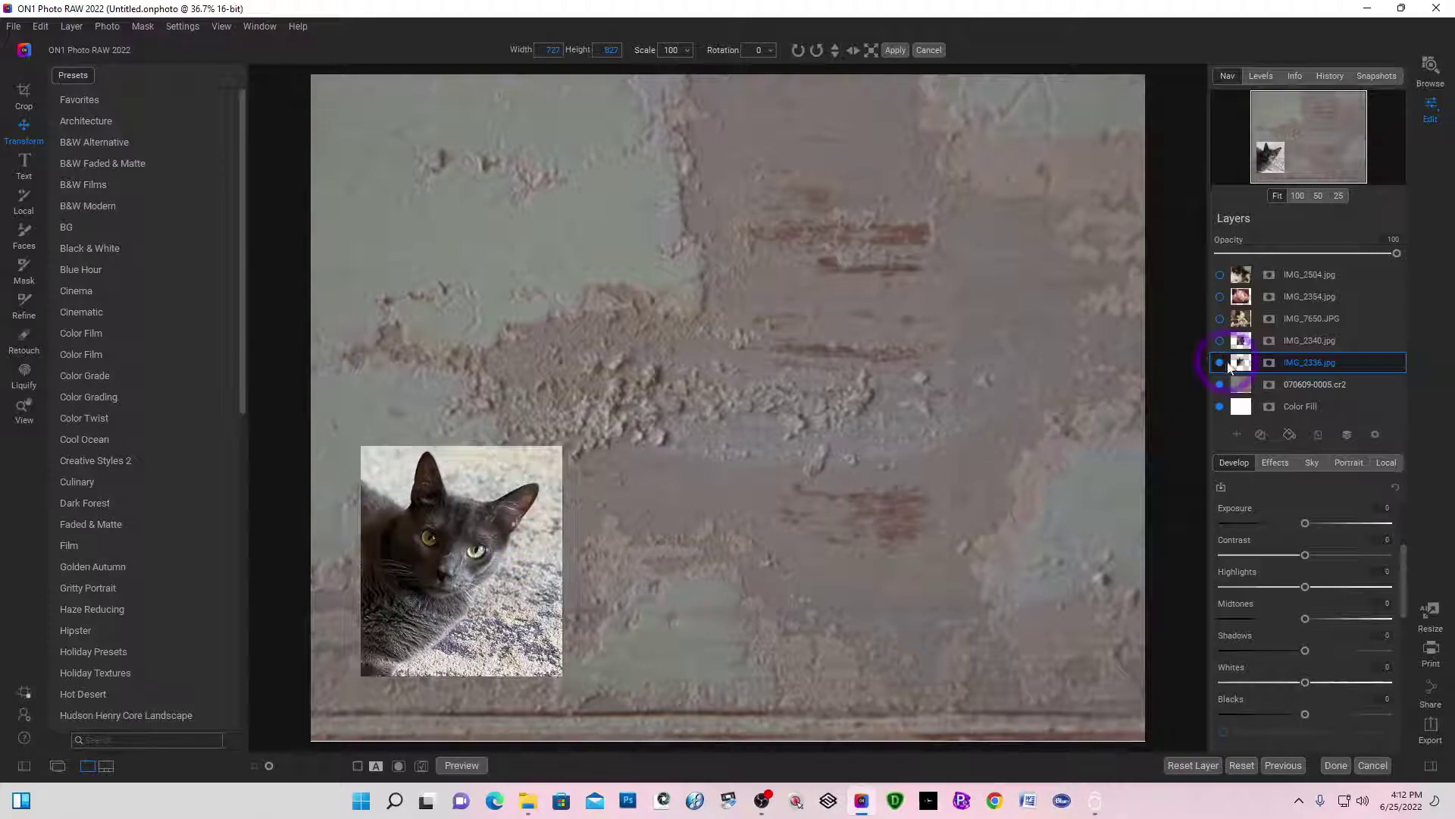
Step: Show the IMG_2340.jpg layer, scale the dog photo proportionally to about 783 x 962 pixels and move it to the canvas's lower-right area
click(1298, 340)
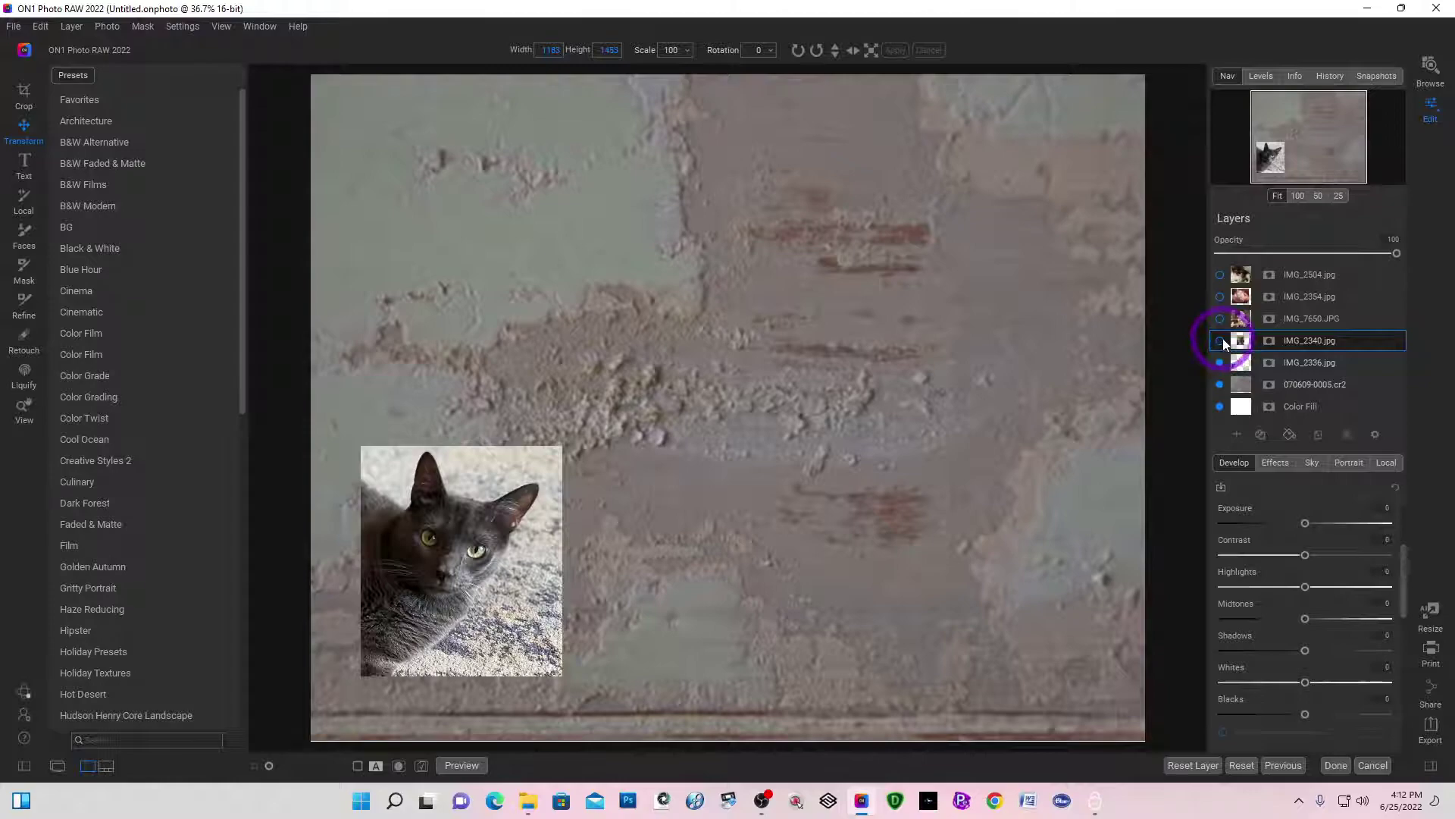
click(1220, 341)
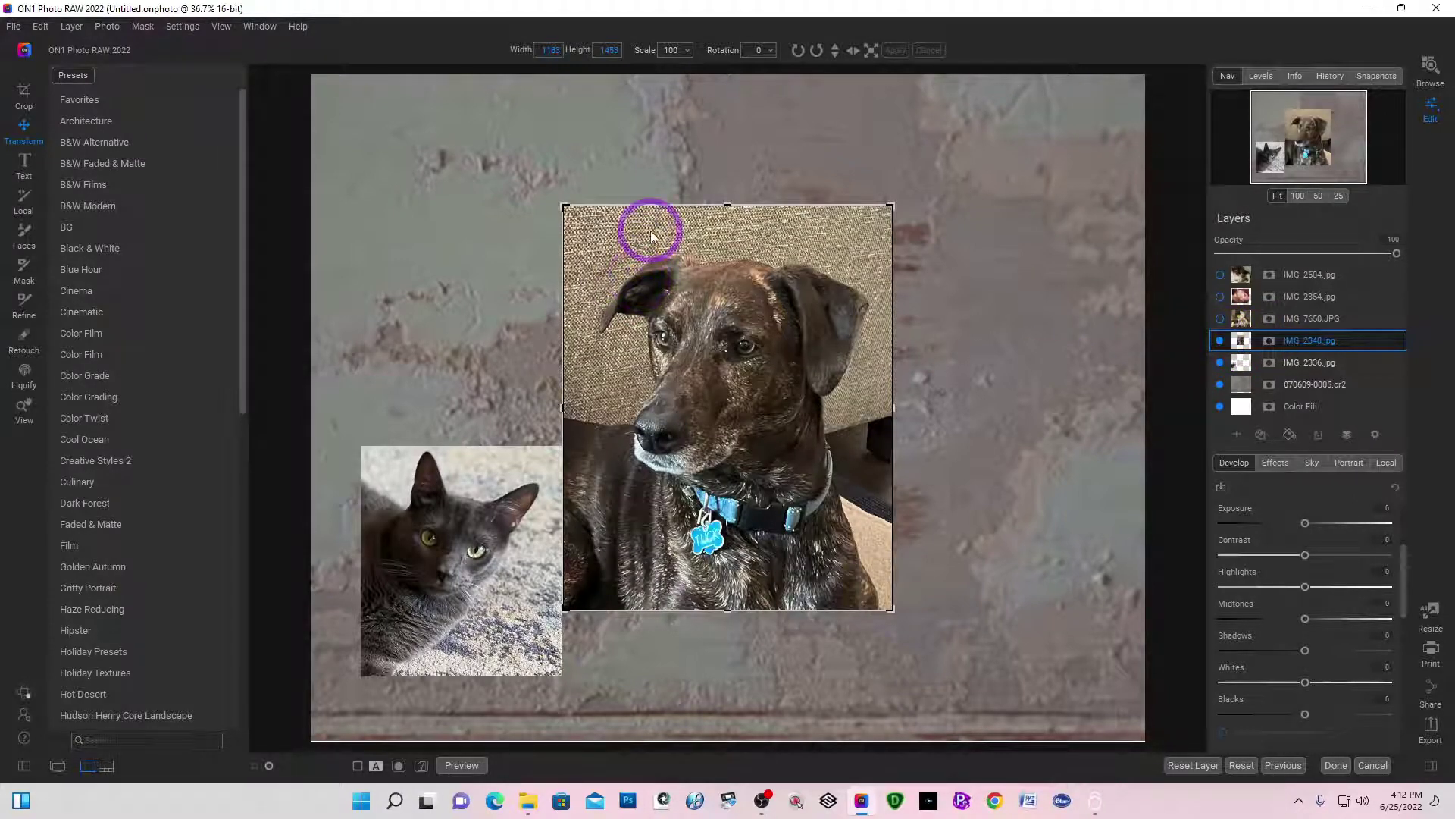
key(shift)
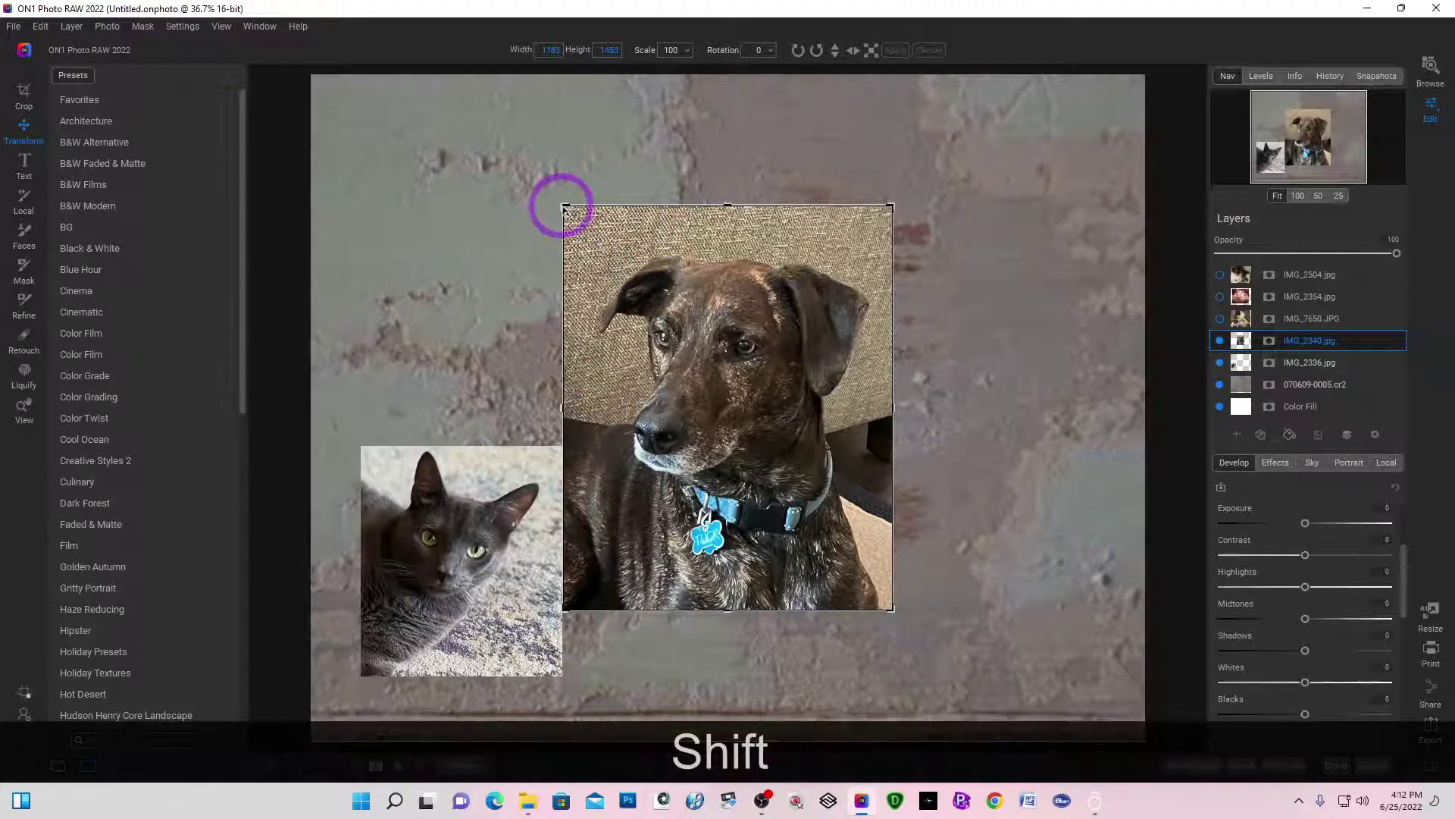
drag(564, 207, 680, 325)
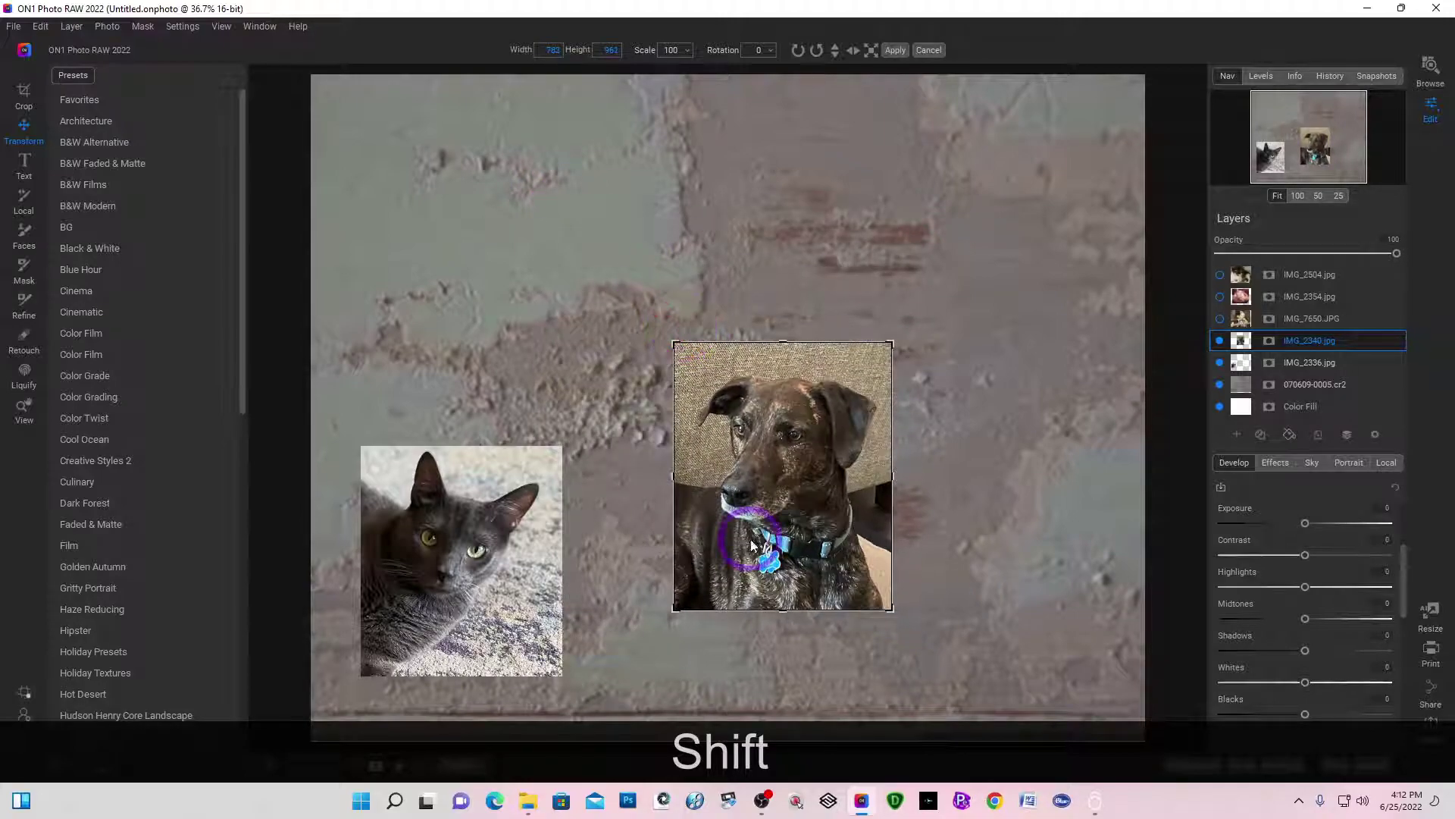
drag(775, 508, 972, 566)
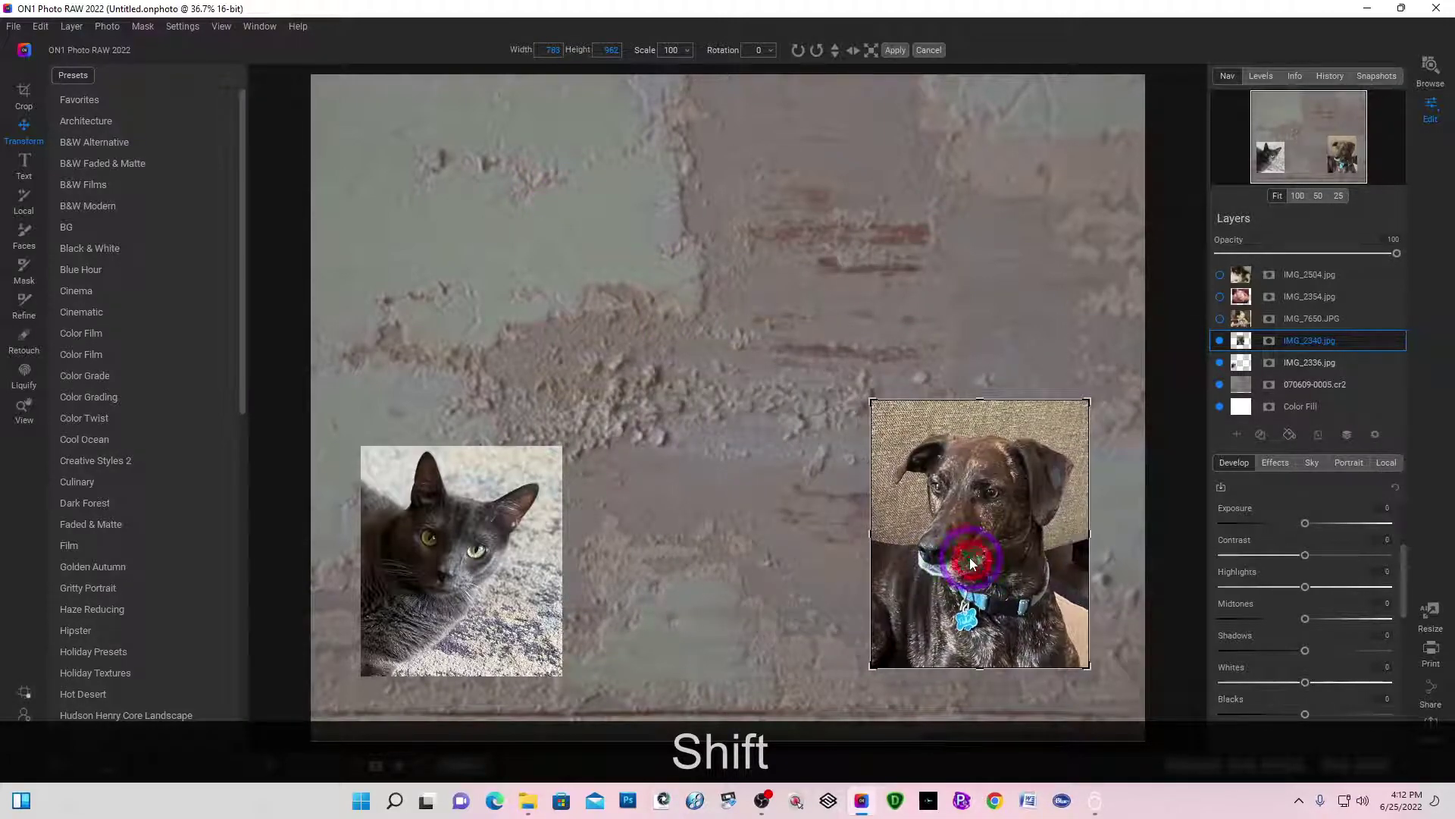
Step: Show the IMG_7650.JPG layer, scale the bird photo proportionally to about 790 x 1050 pixels and place it between the cat and dog photos
click(1222, 318)
click(1222, 319)
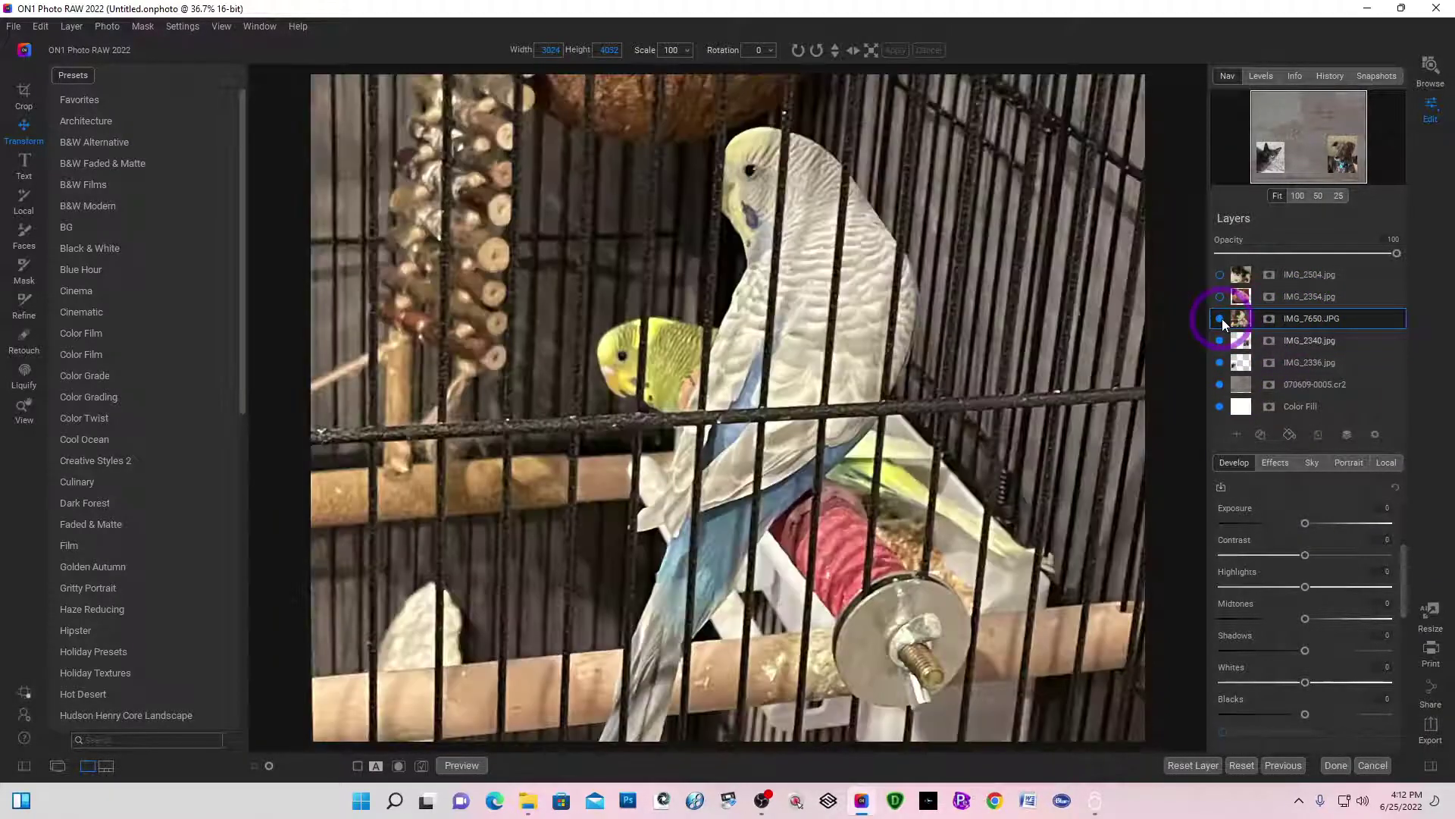
click(910, 254)
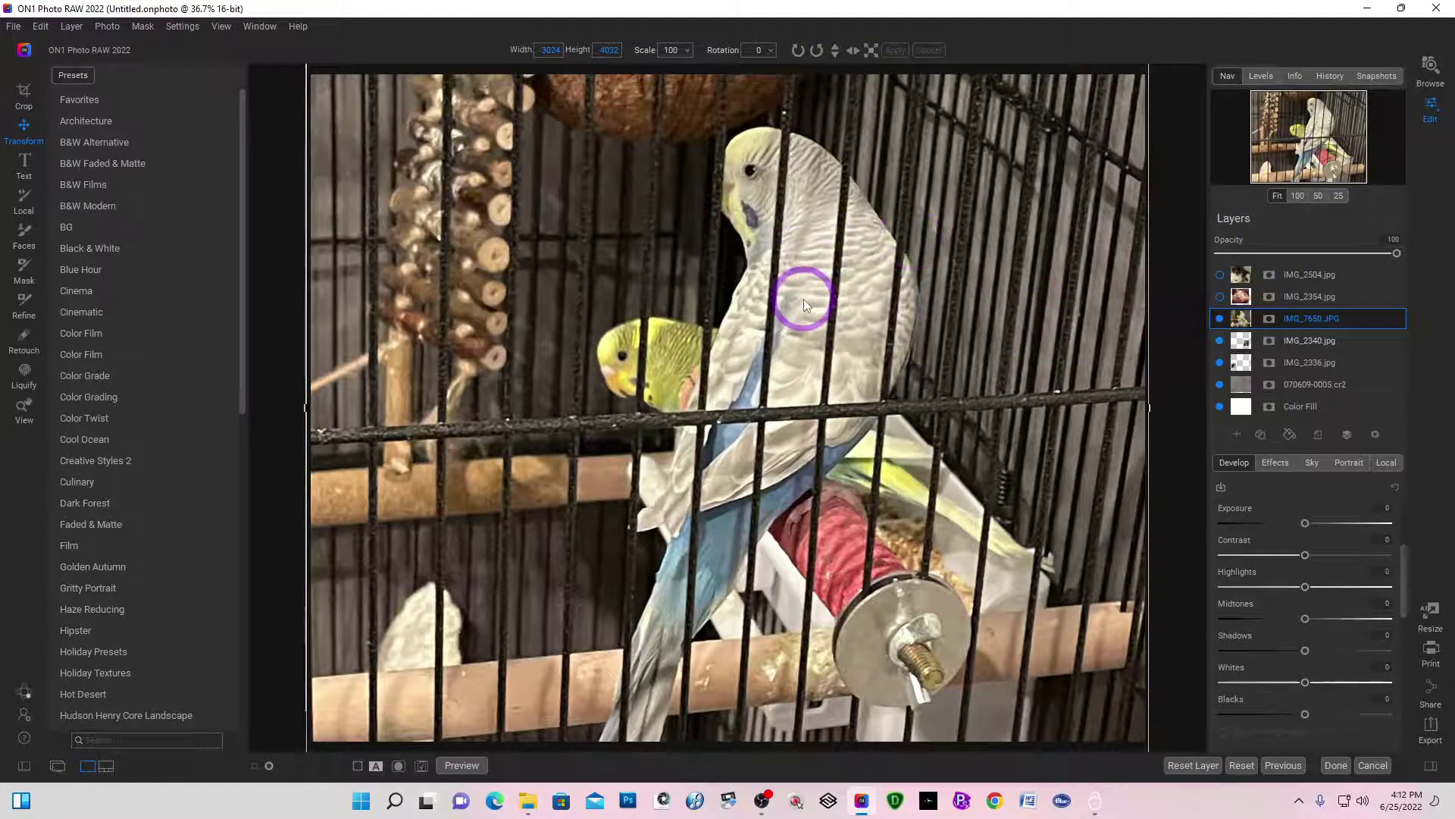
key(ctrl)
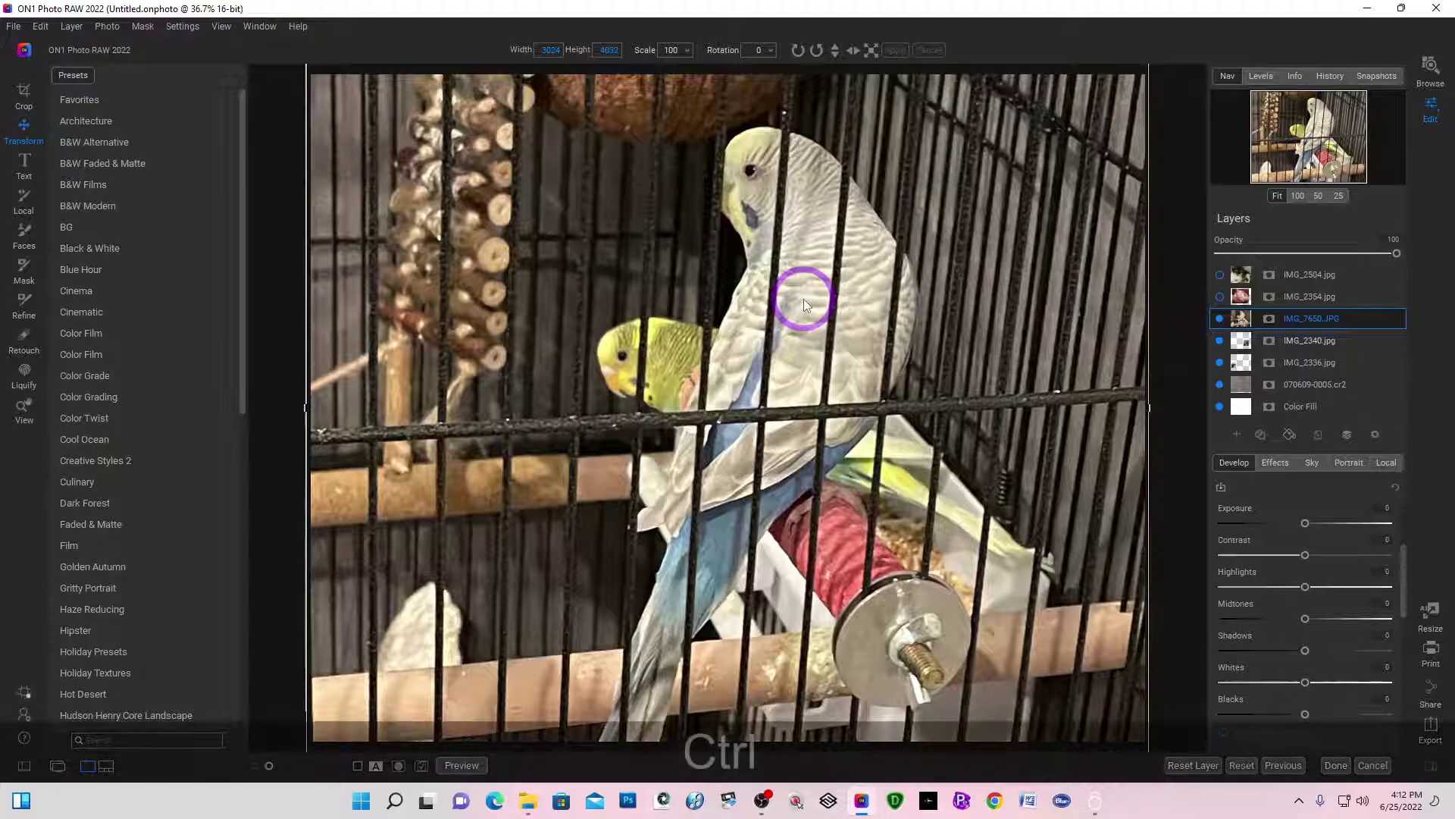
key(ctrl+minus)
key(ctrl+minus)
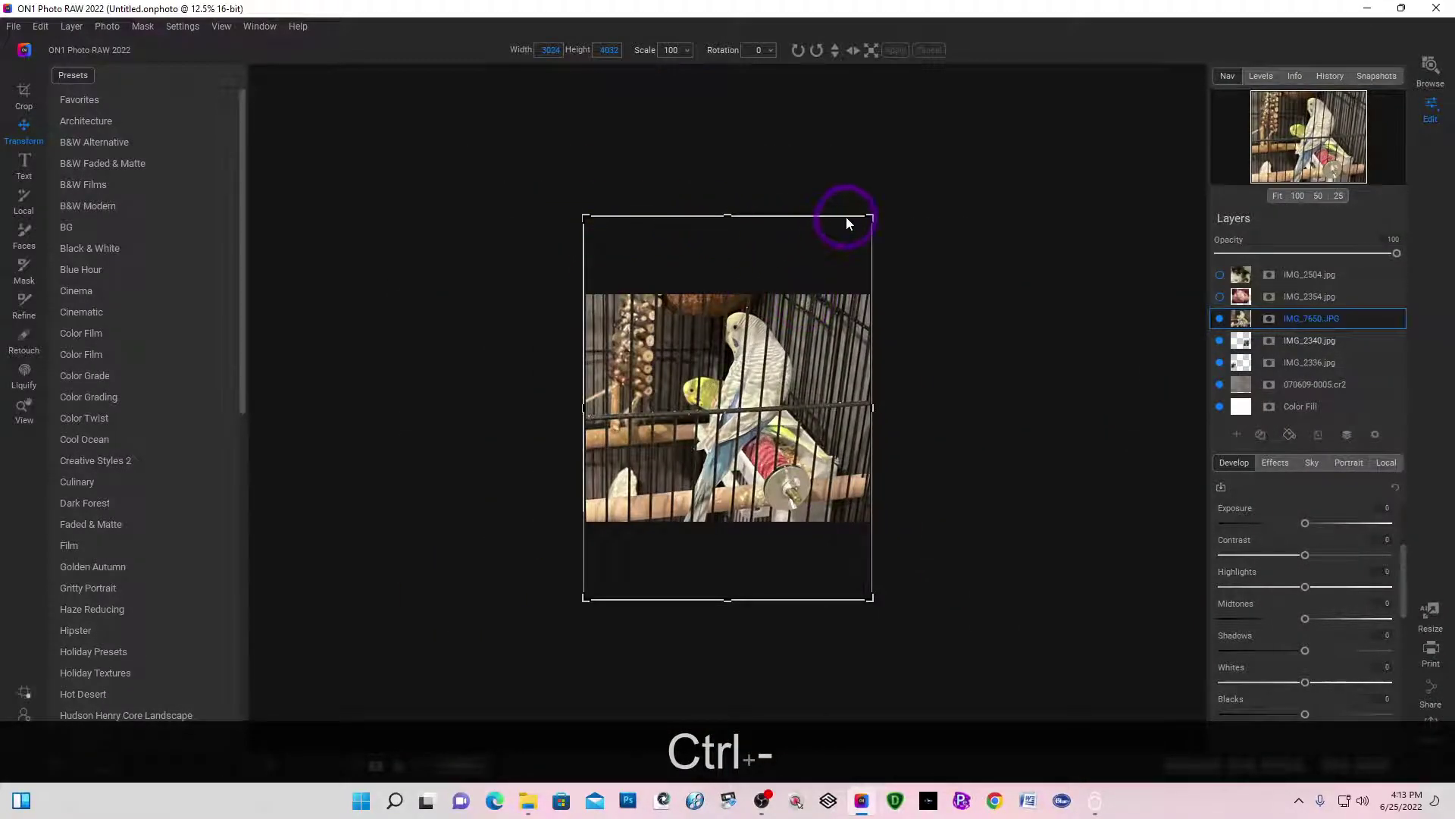
key(shift)
drag(870, 222, 639, 423)
drag(649, 544, 724, 412)
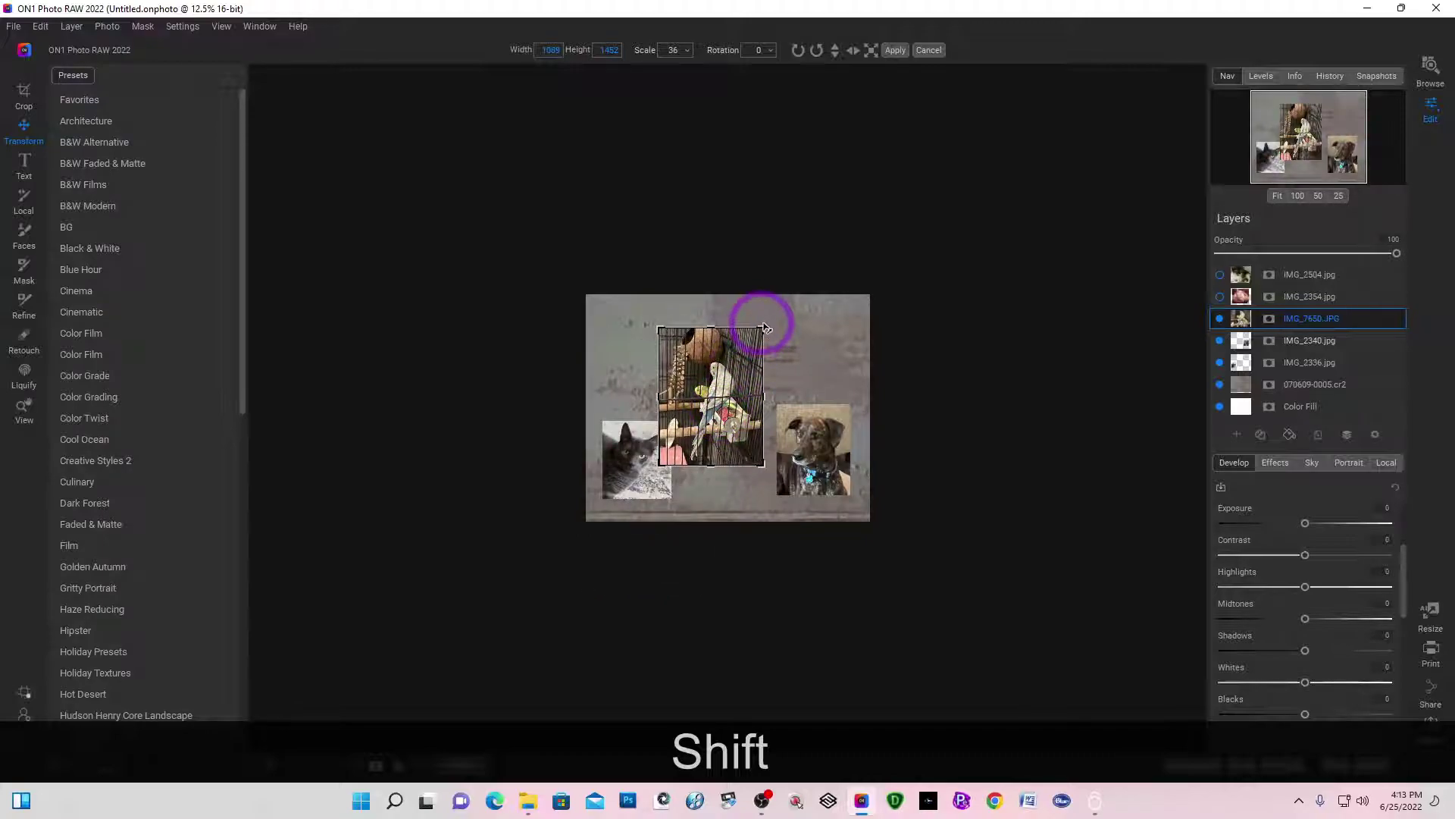
drag(766, 331, 727, 455)
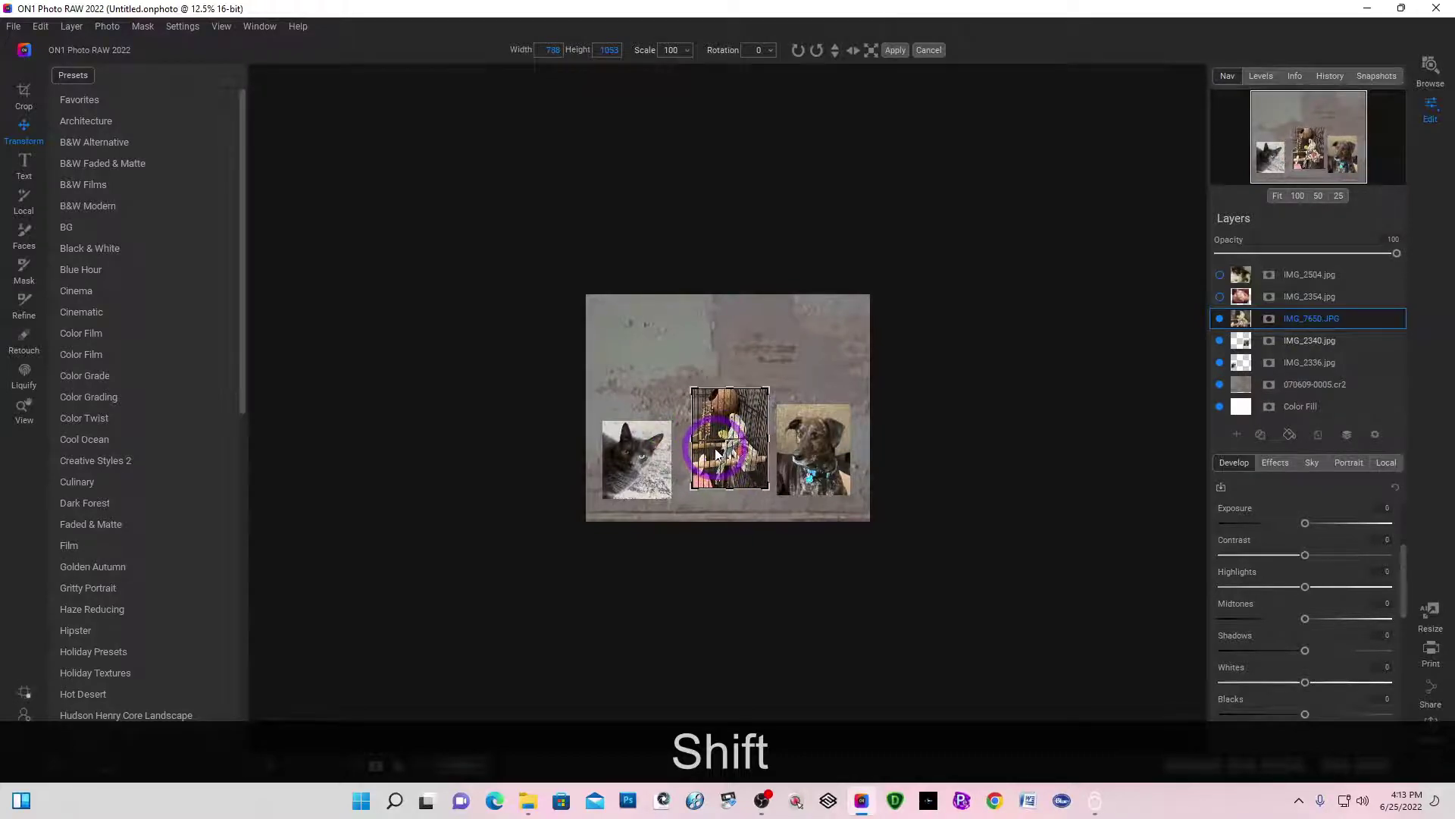
Step: Select the IMG_2354.jpg hamster layer and show it on the canvas
click(1338, 300)
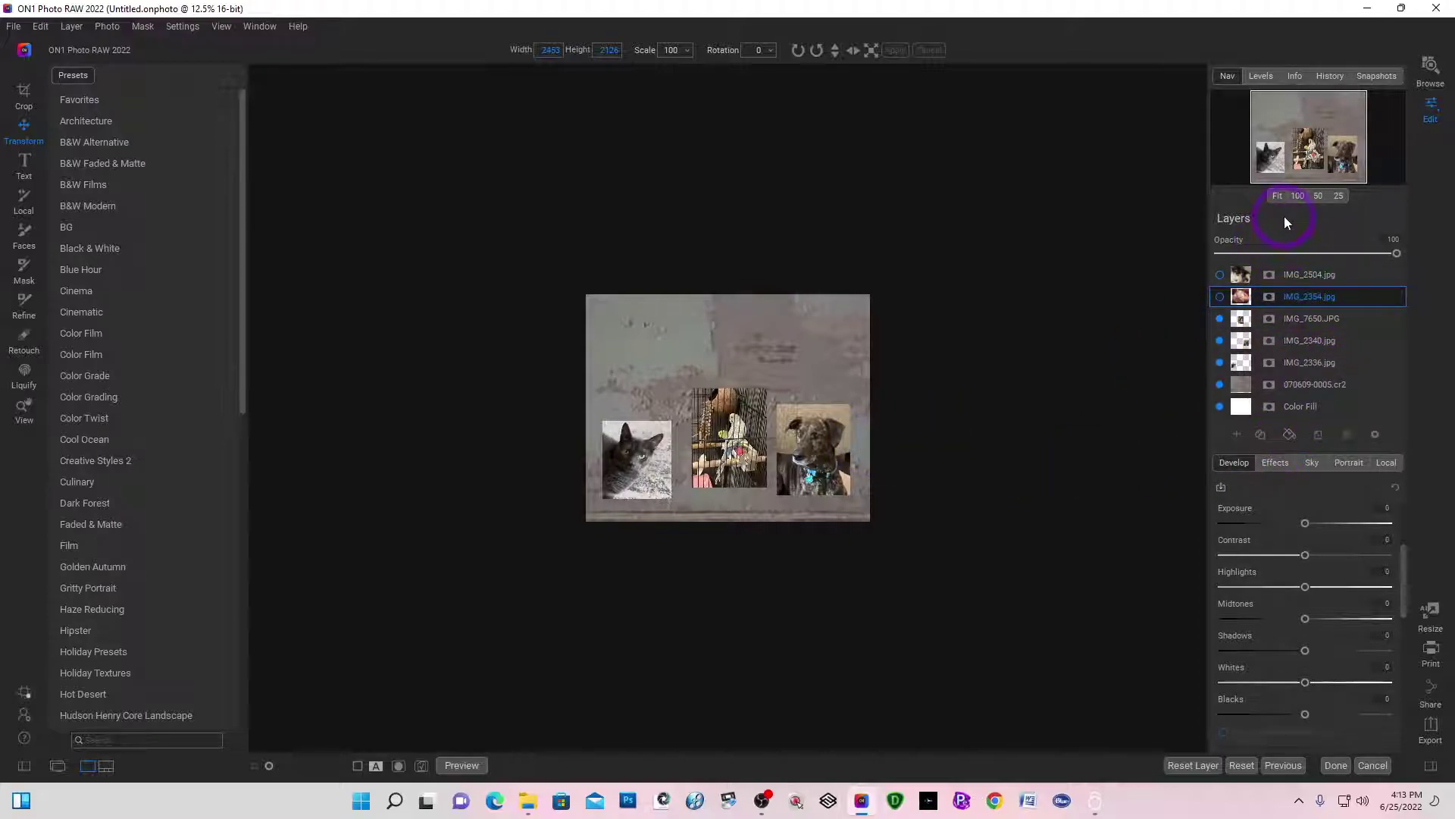
click(1276, 196)
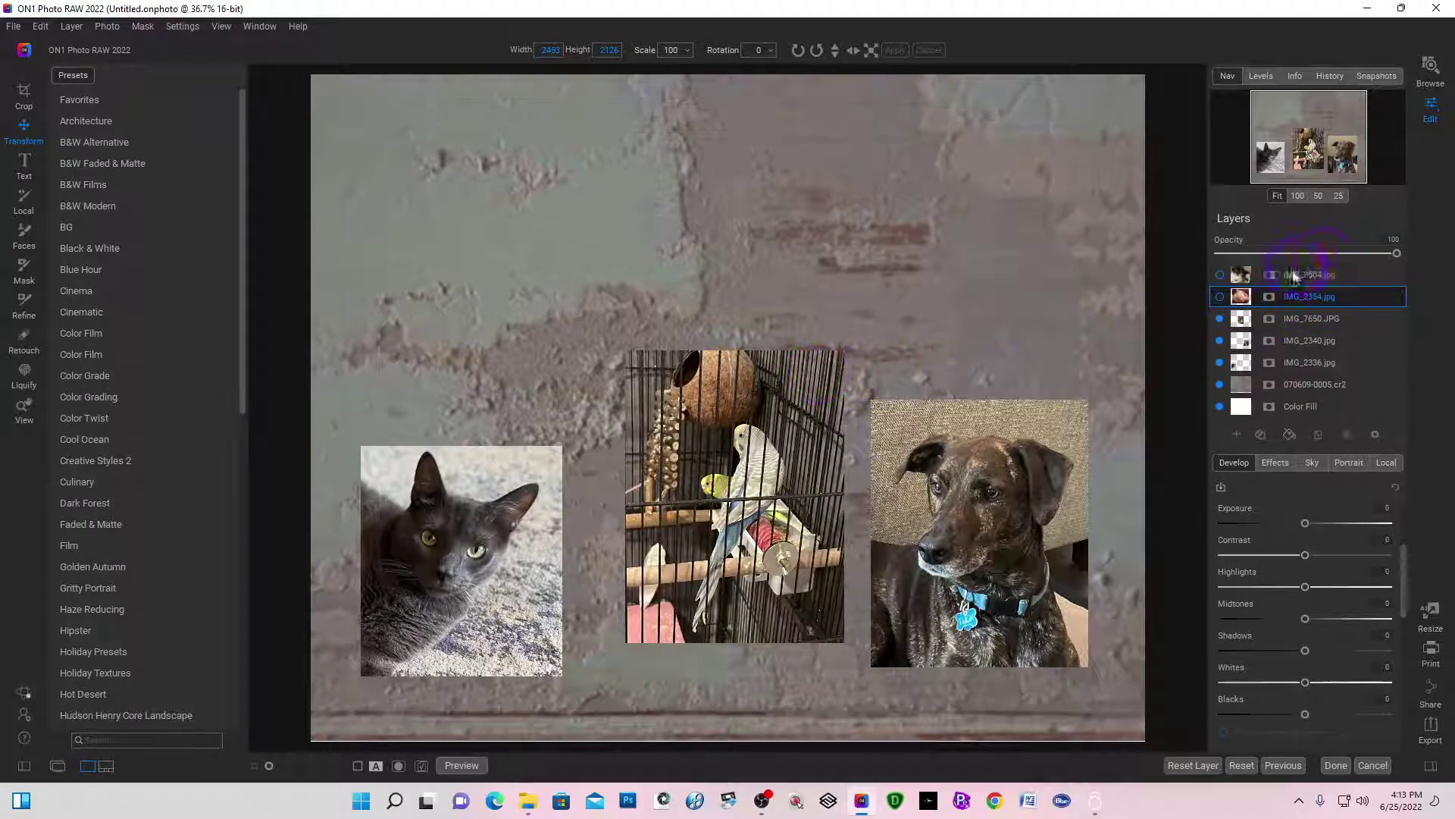
click(1219, 298)
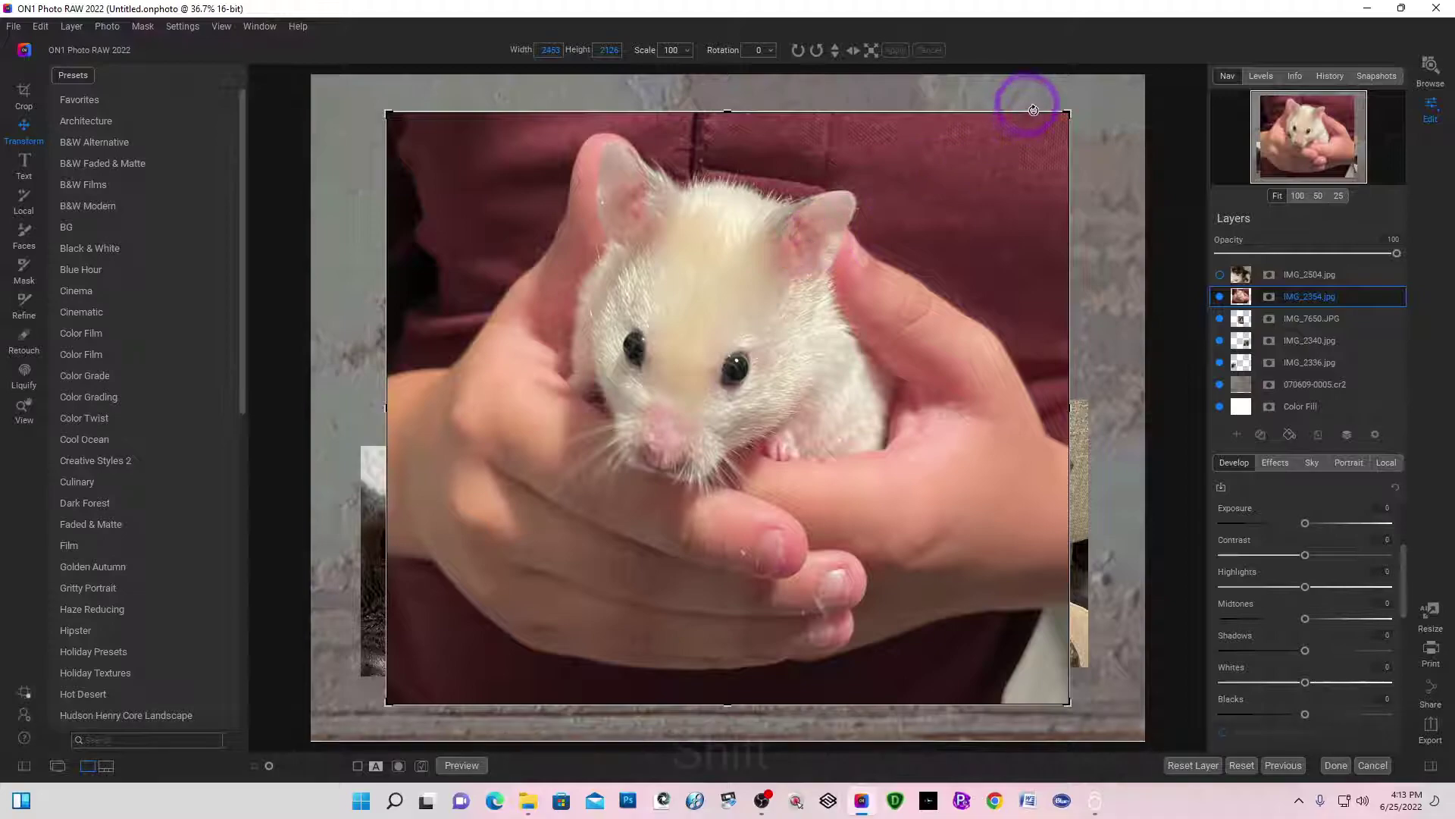
drag(1071, 111, 691, 436)
drag(634, 584, 582, 275)
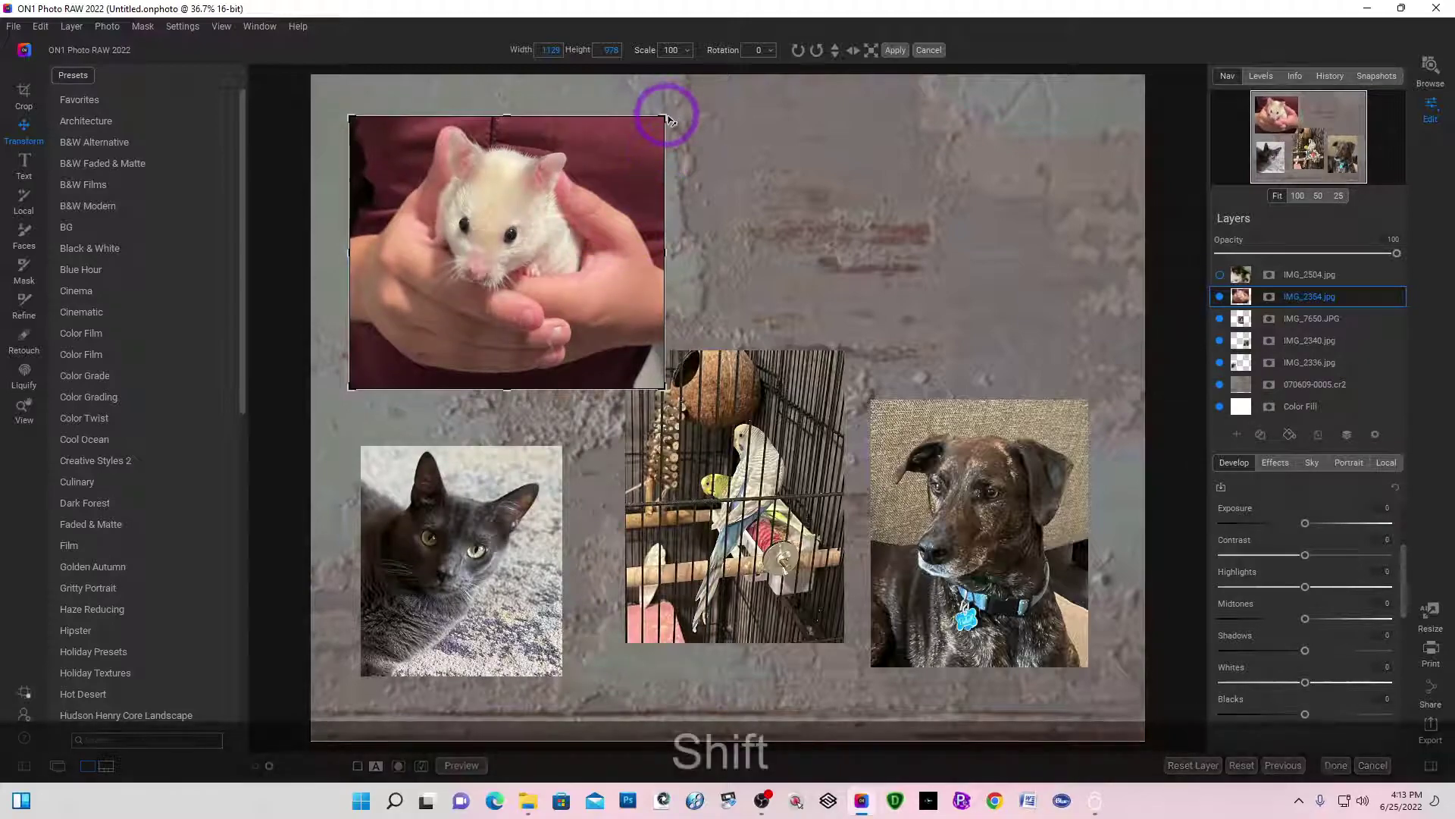
drag(666, 115, 589, 180)
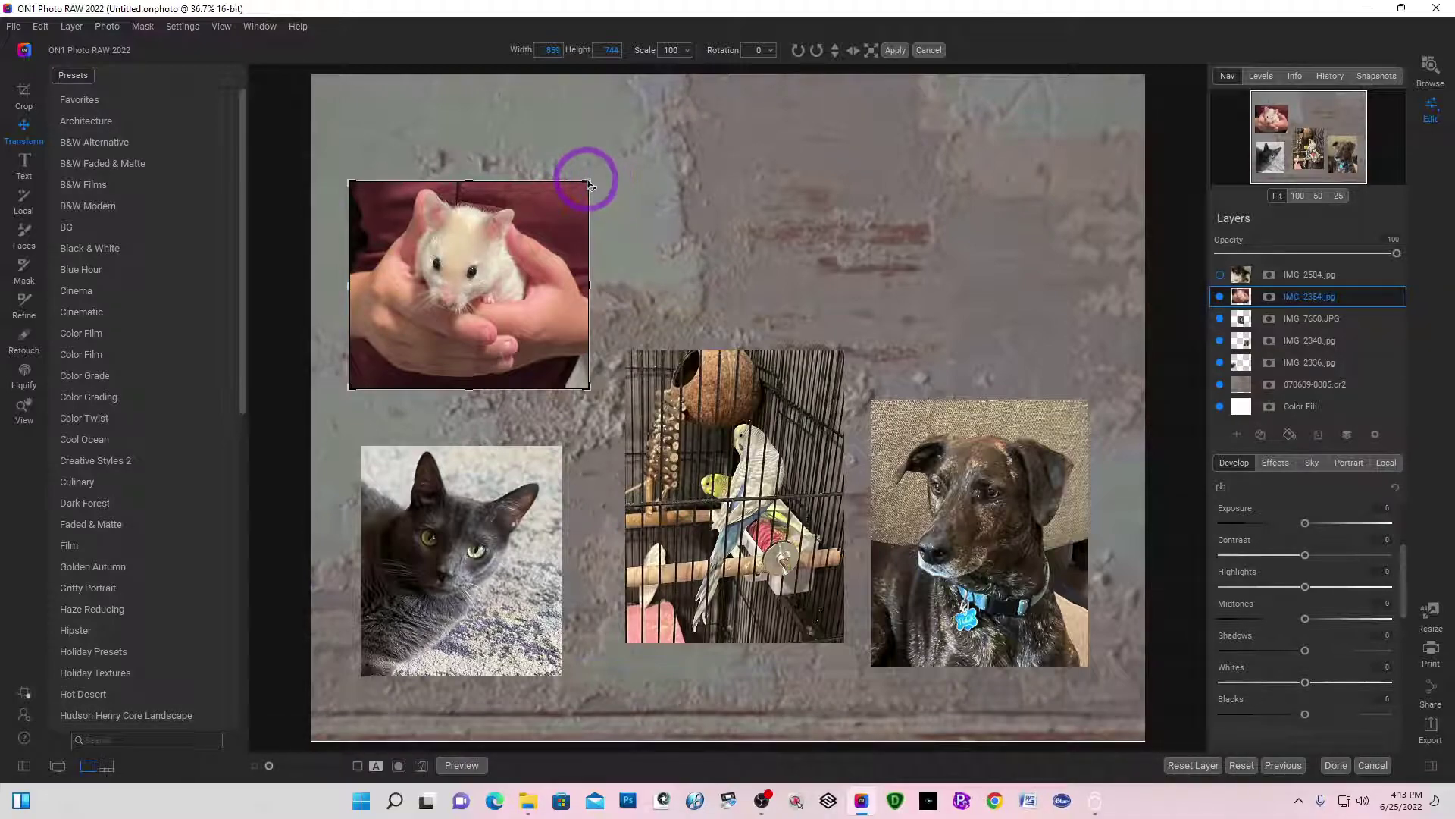
drag(592, 184, 551, 216)
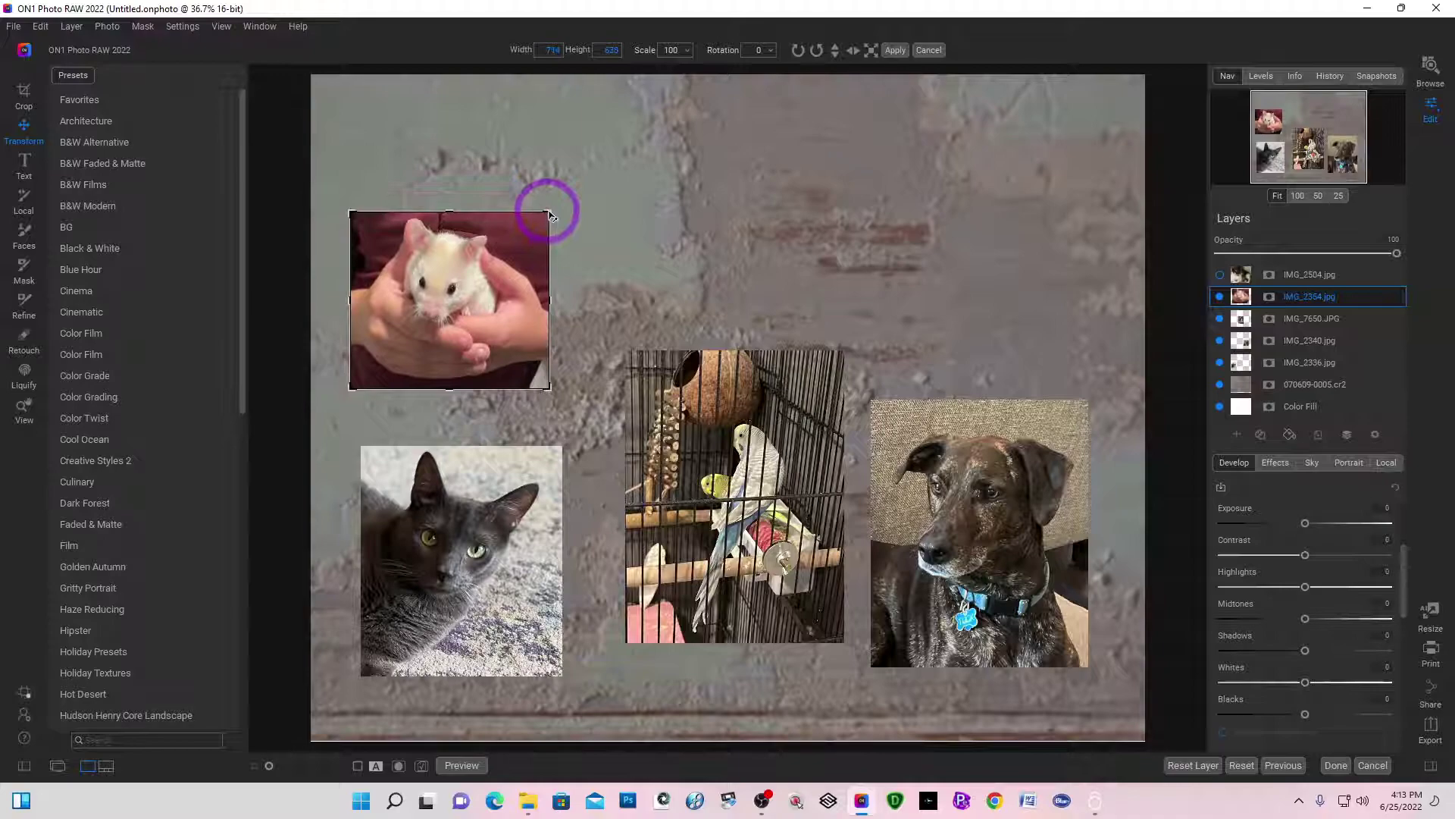
key(Escape)
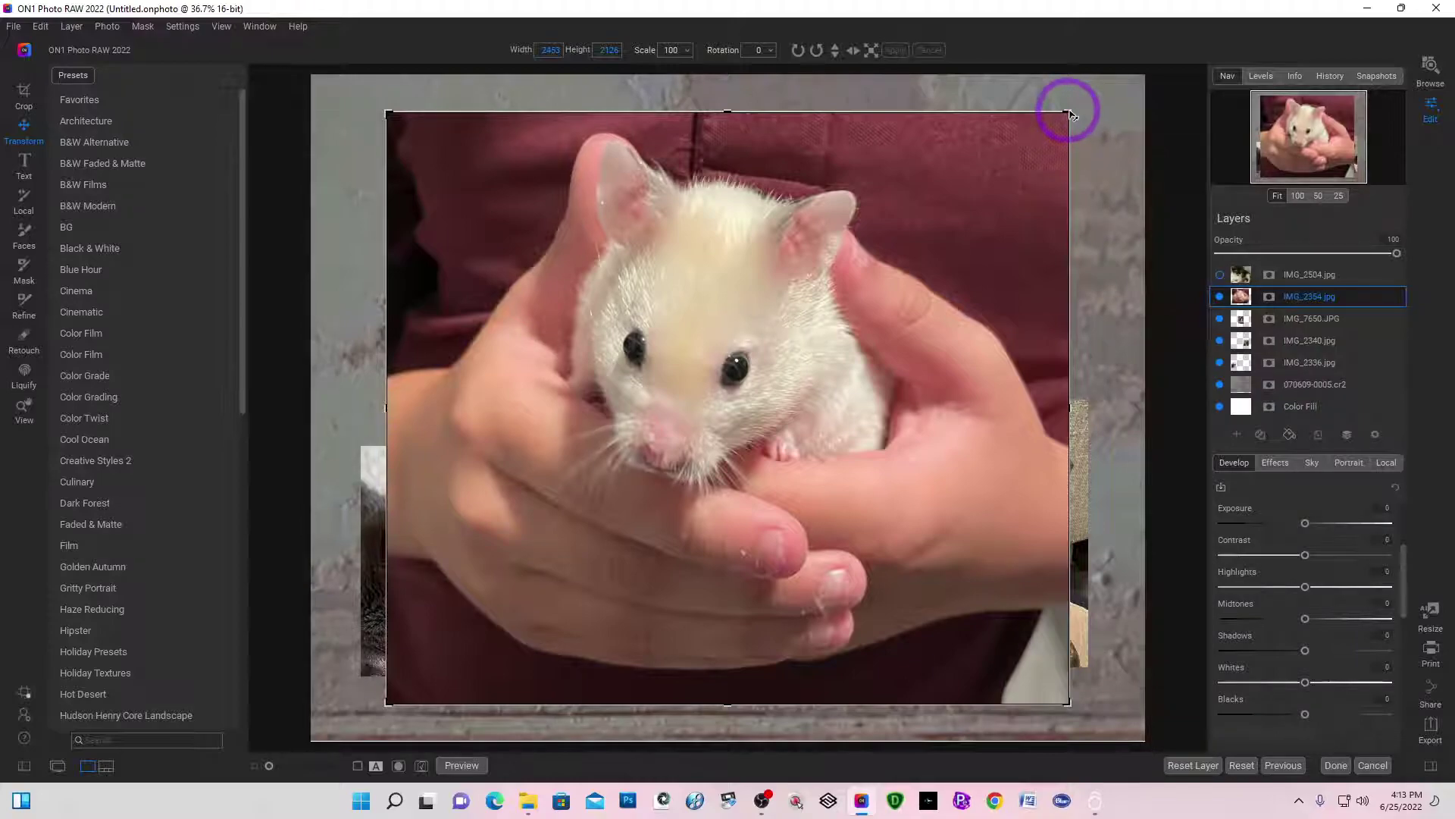
Step: Scale the hamster photo proportionally to about 920 x 800 pixels and position it above the gray cat in the canvas's upper-left area
drag(1070, 114, 607, 454)
drag(585, 650, 547, 262)
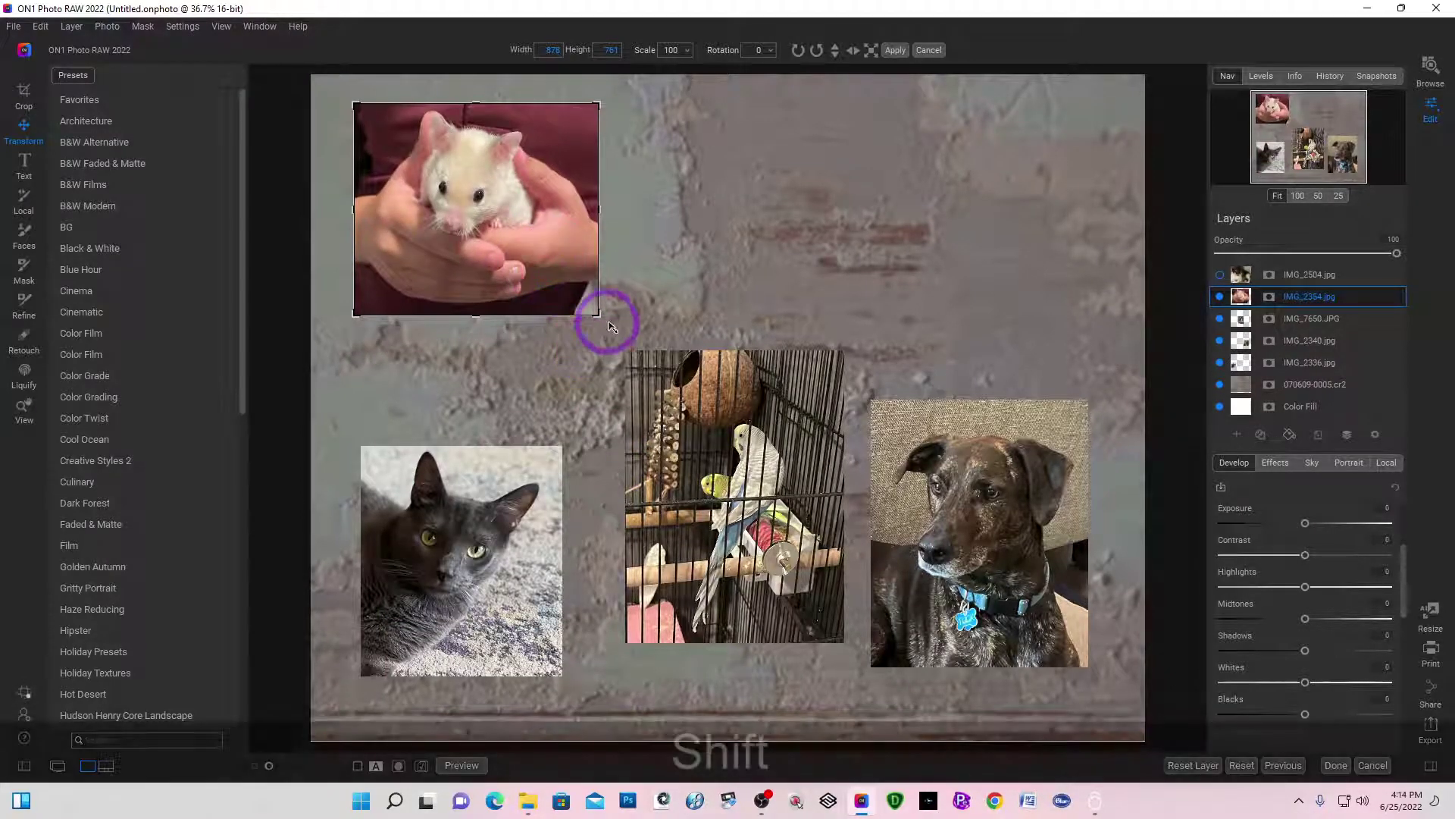
mouse_move(598, 317)
mouse_down()
mouse_move(569, 302)
mouse_move(597, 345)
mouse_up()
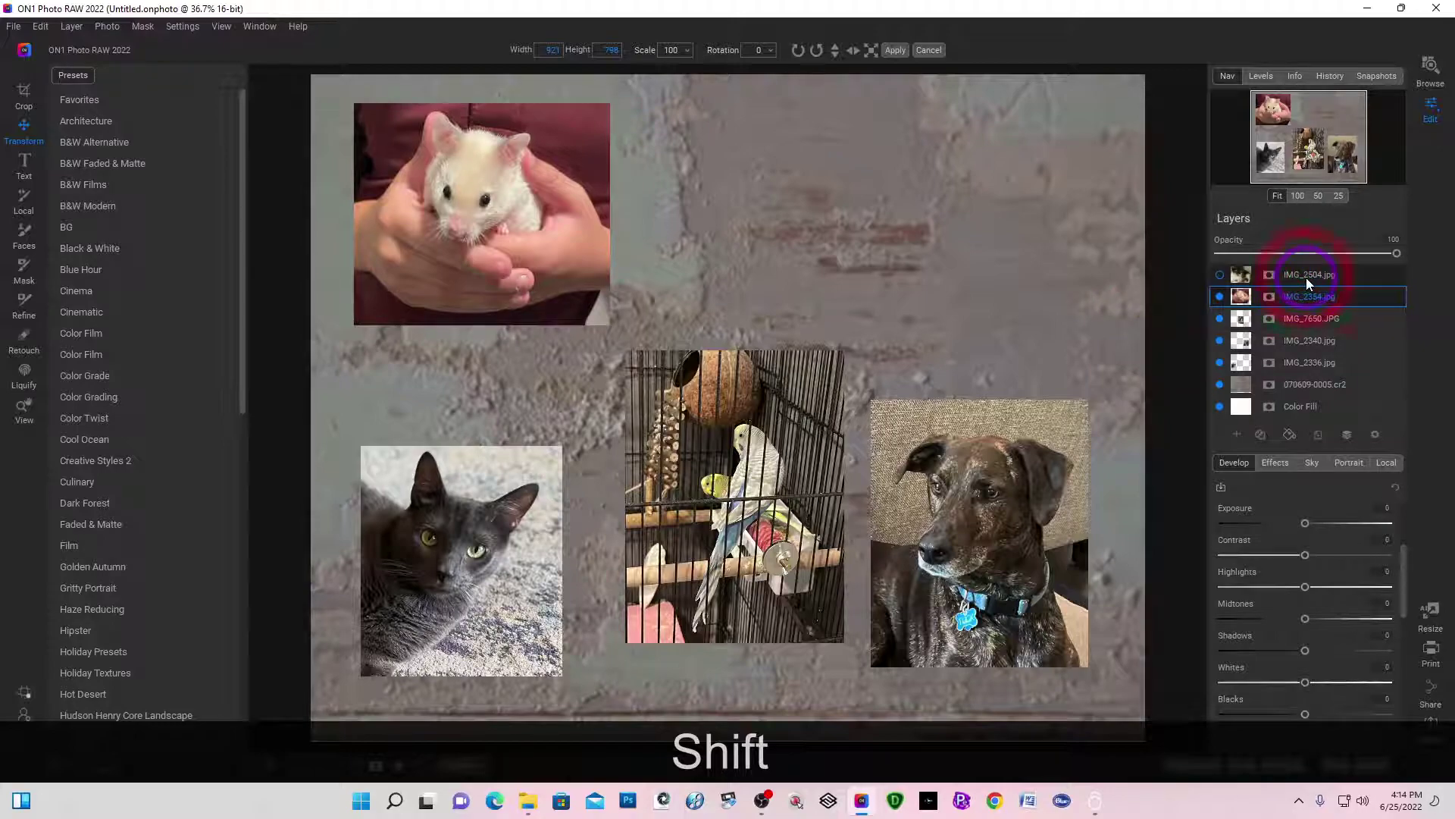
Step: Show the IMG_2504.jpg layer, scale the kitten photo proportionally to about 879 x 971 pixels and move it above the dog photo
click(1238, 277)
click(1219, 275)
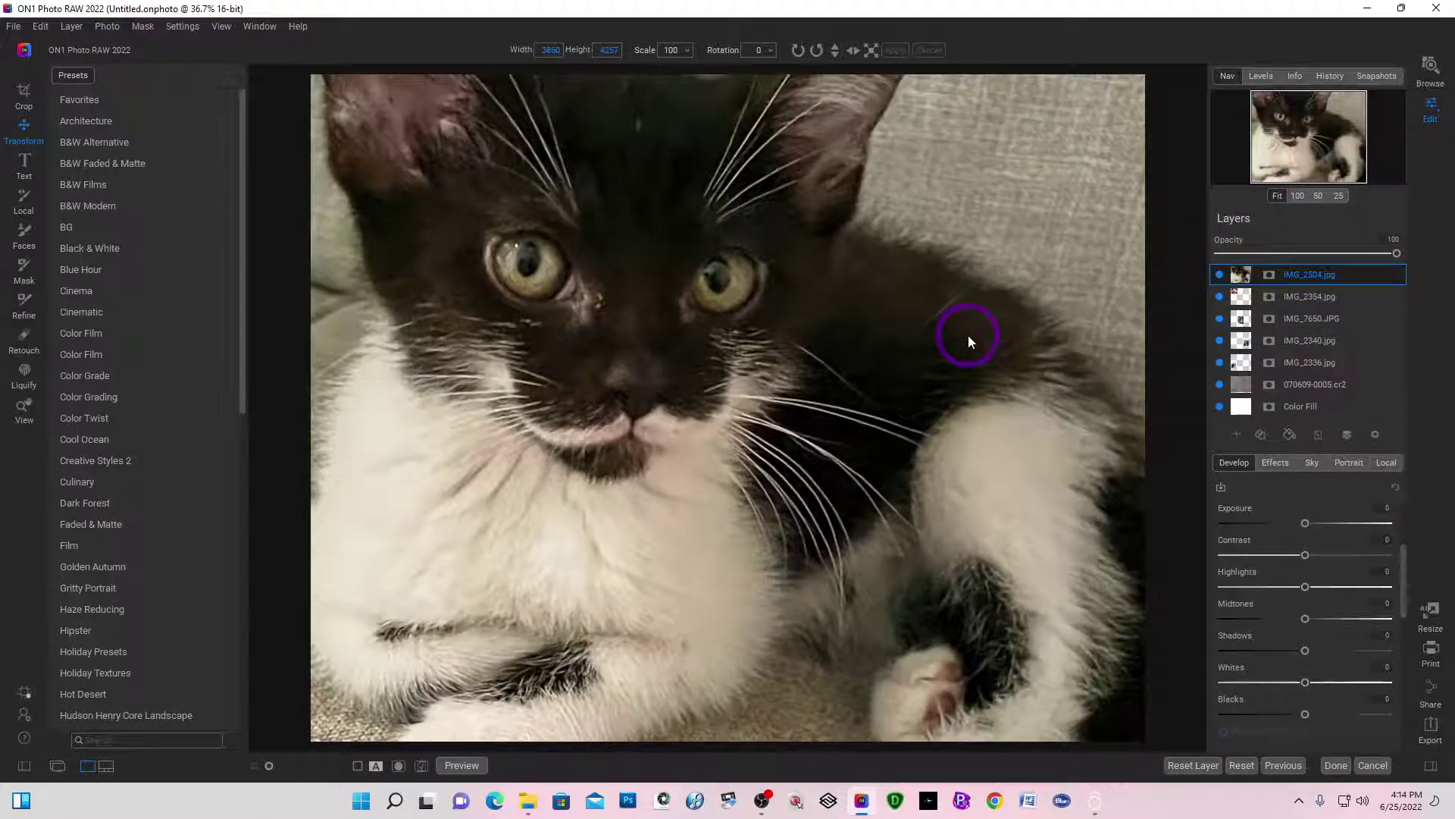
key(ctrl+minus)
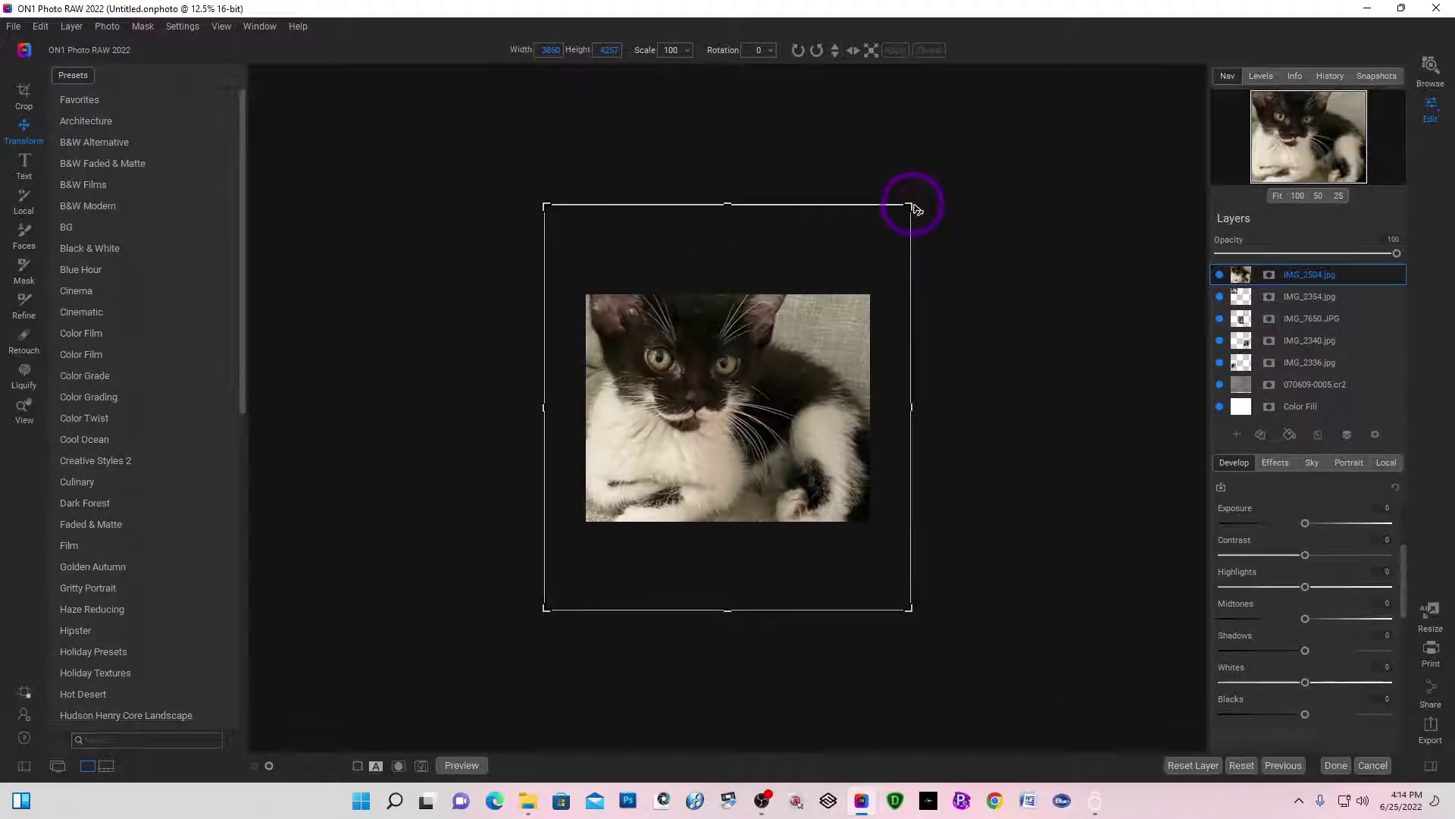
drag(915, 205, 636, 431)
drag(608, 581, 768, 415)
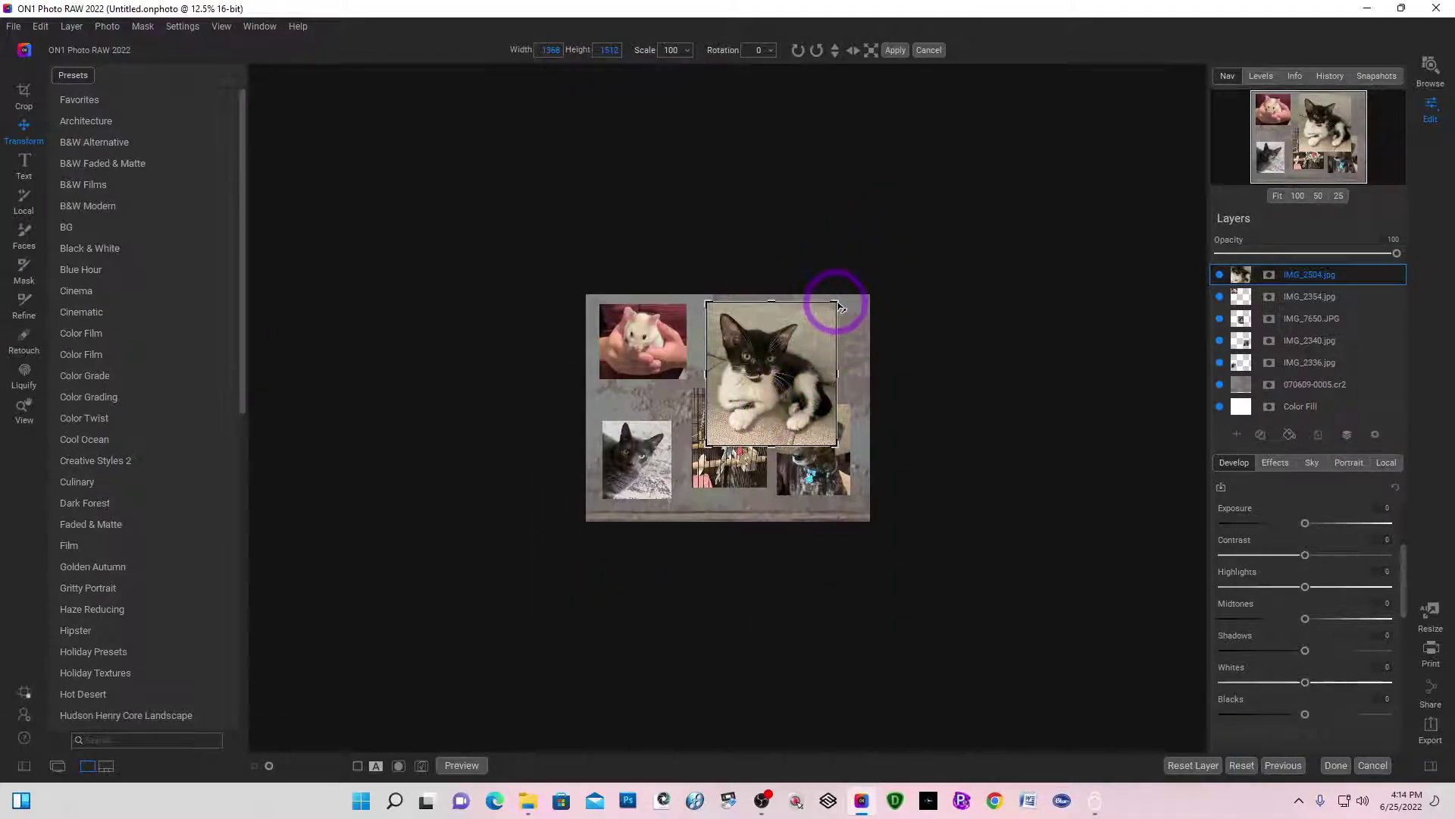
drag(838, 305, 791, 353)
drag(750, 432, 808, 379)
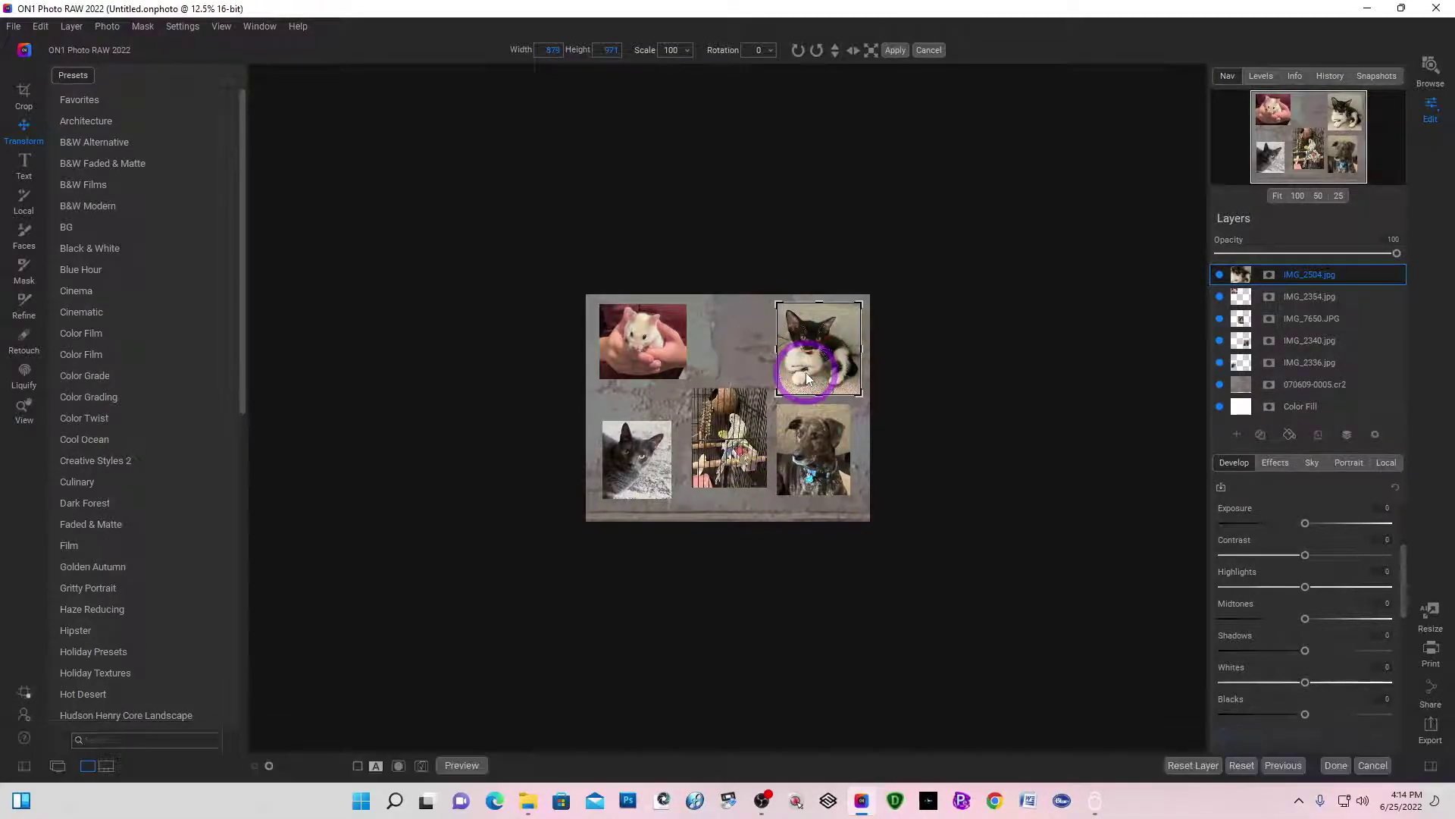
Step: Rotate the kitten photo to -9 degrees and the IMG_2354.jpg hamster photo to -11 degrees, shifting the hamster slightly downward
key(ctrl+equal)
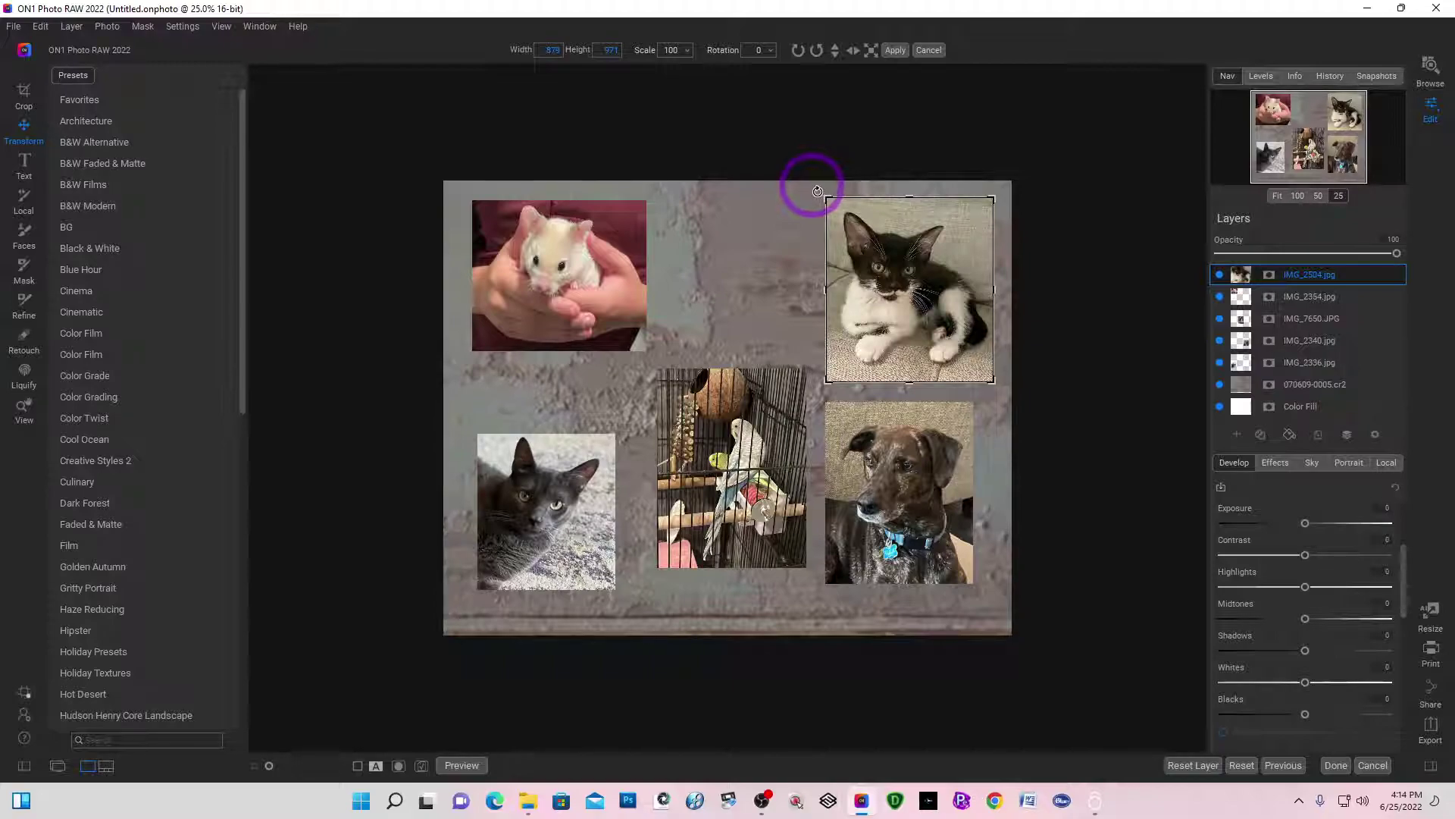
drag(811, 188, 793, 203)
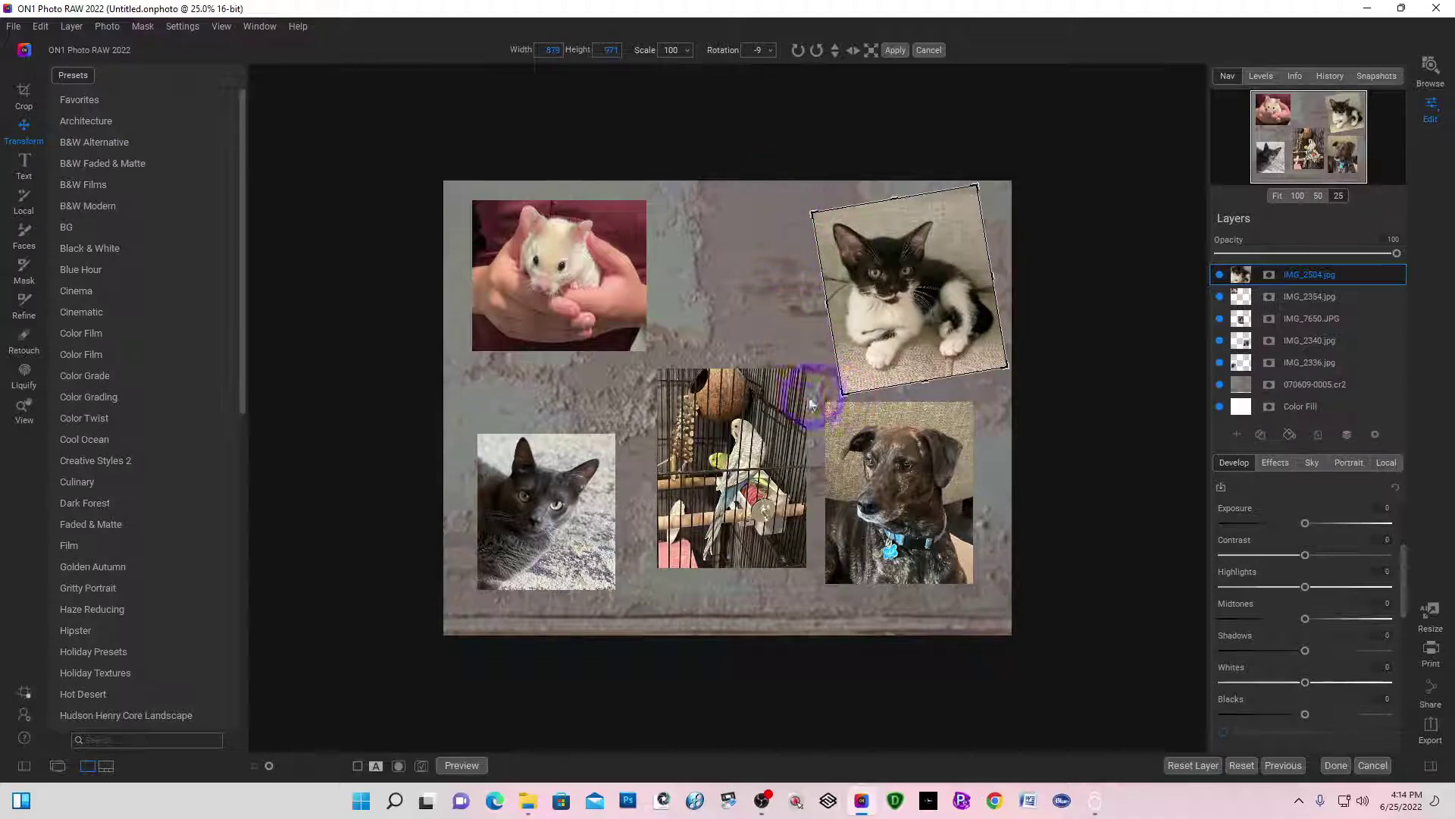
click(1309, 297)
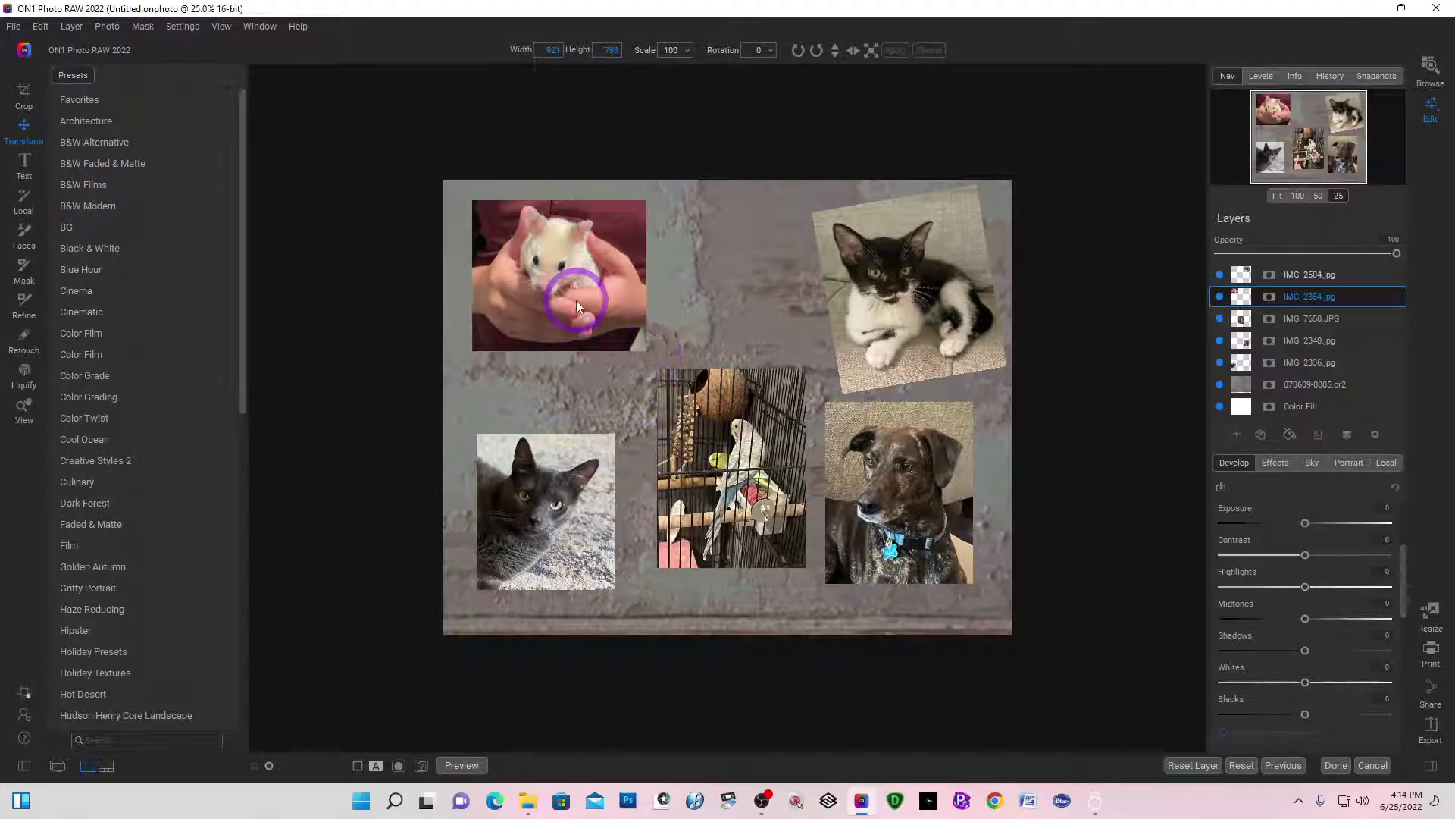
click(21, 134)
click(654, 360)
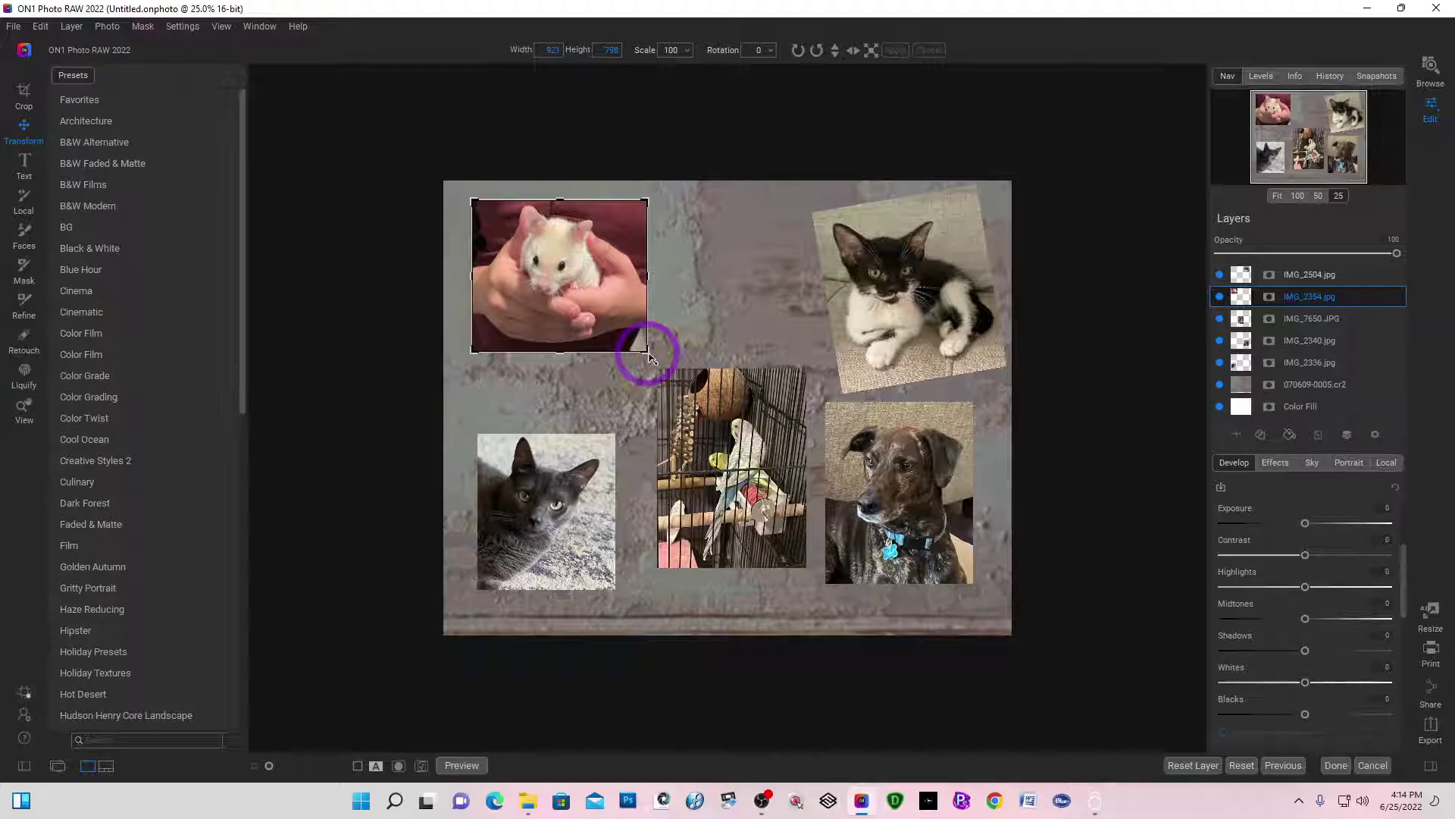
drag(662, 365, 682, 338)
drag(584, 257, 587, 274)
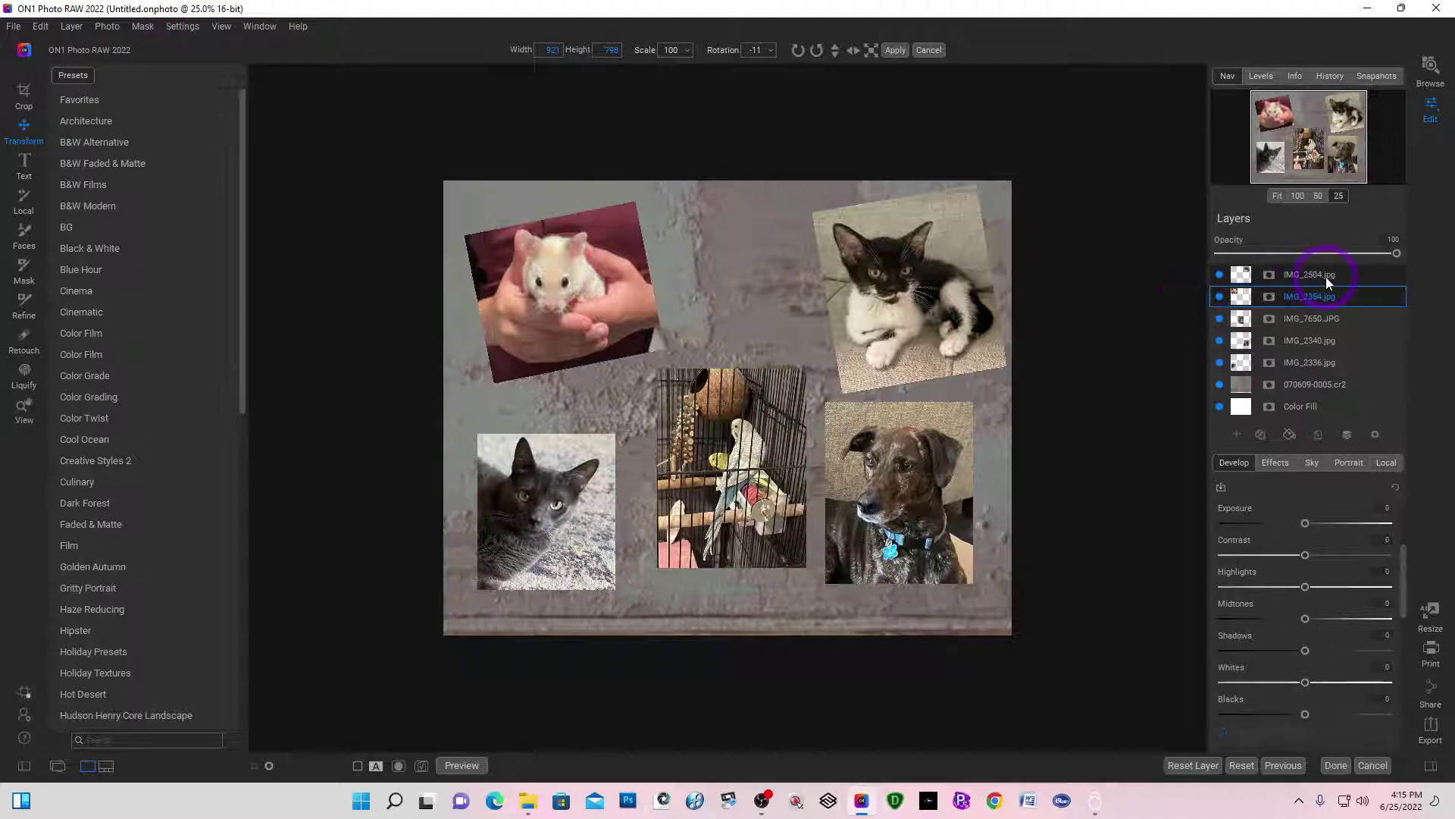
Step: Duplicate the IMG_2504.jpg kitten photo layer
click(1322, 276)
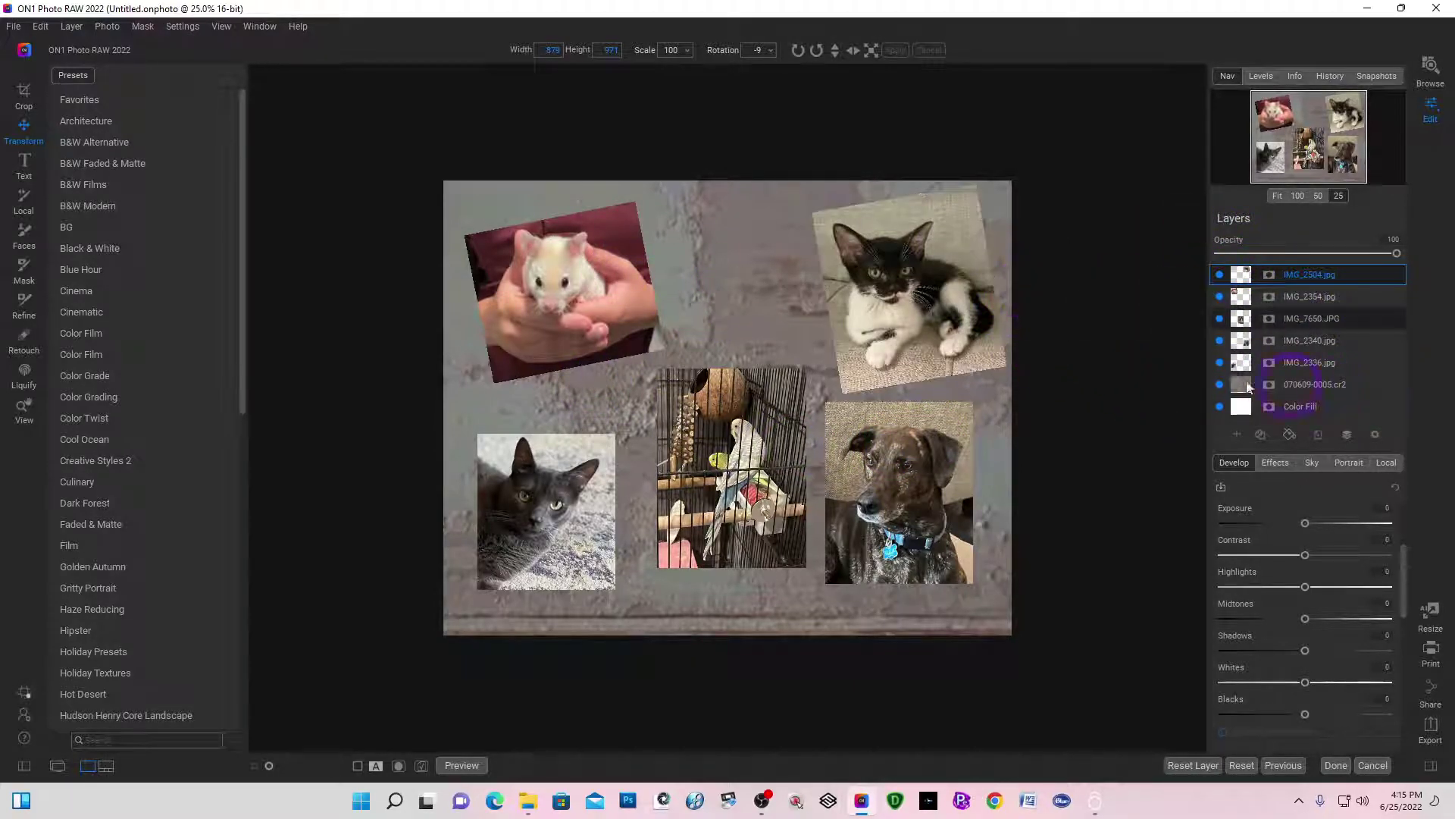
key(ctrl)
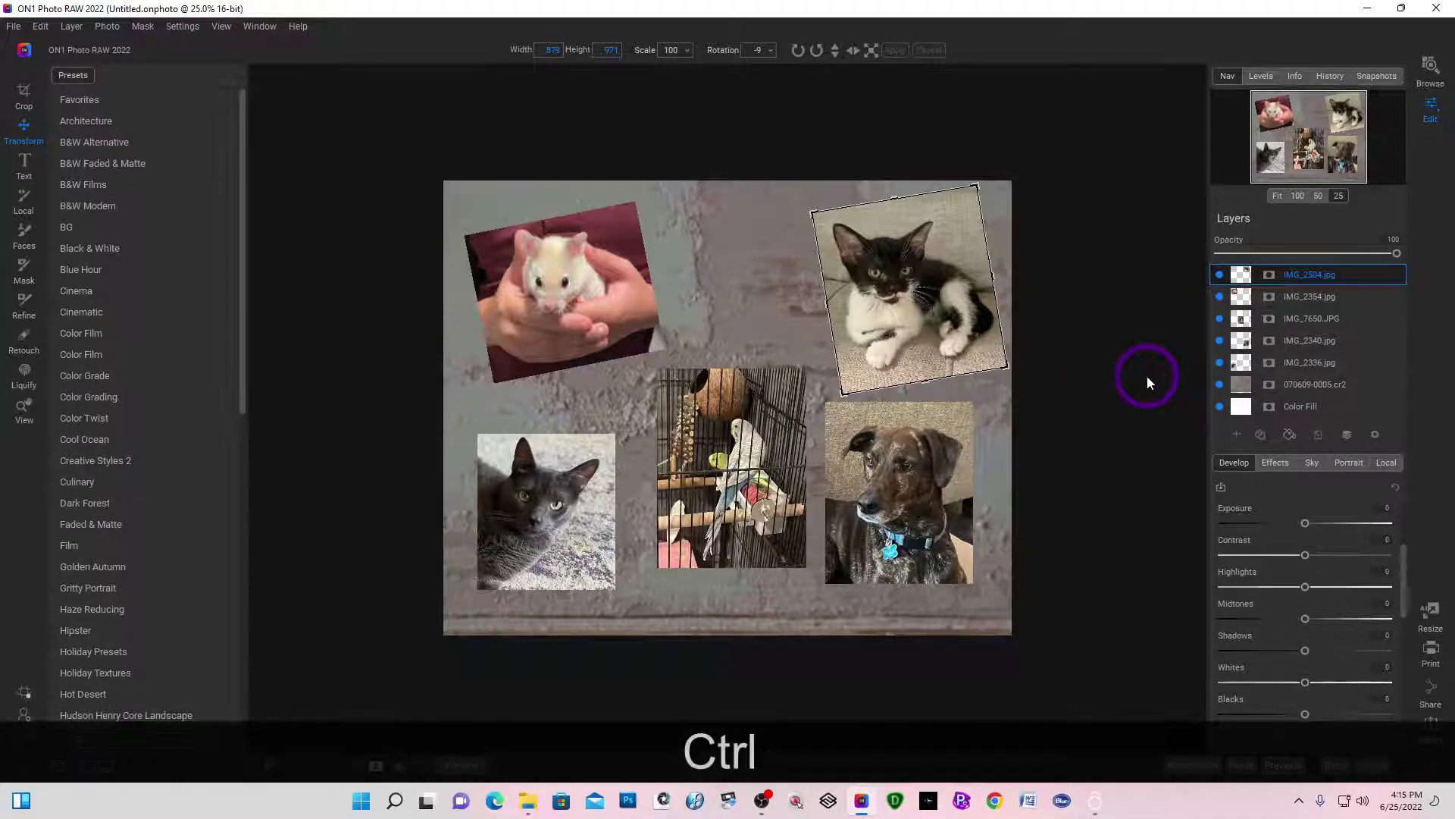
key(ctrl+equal)
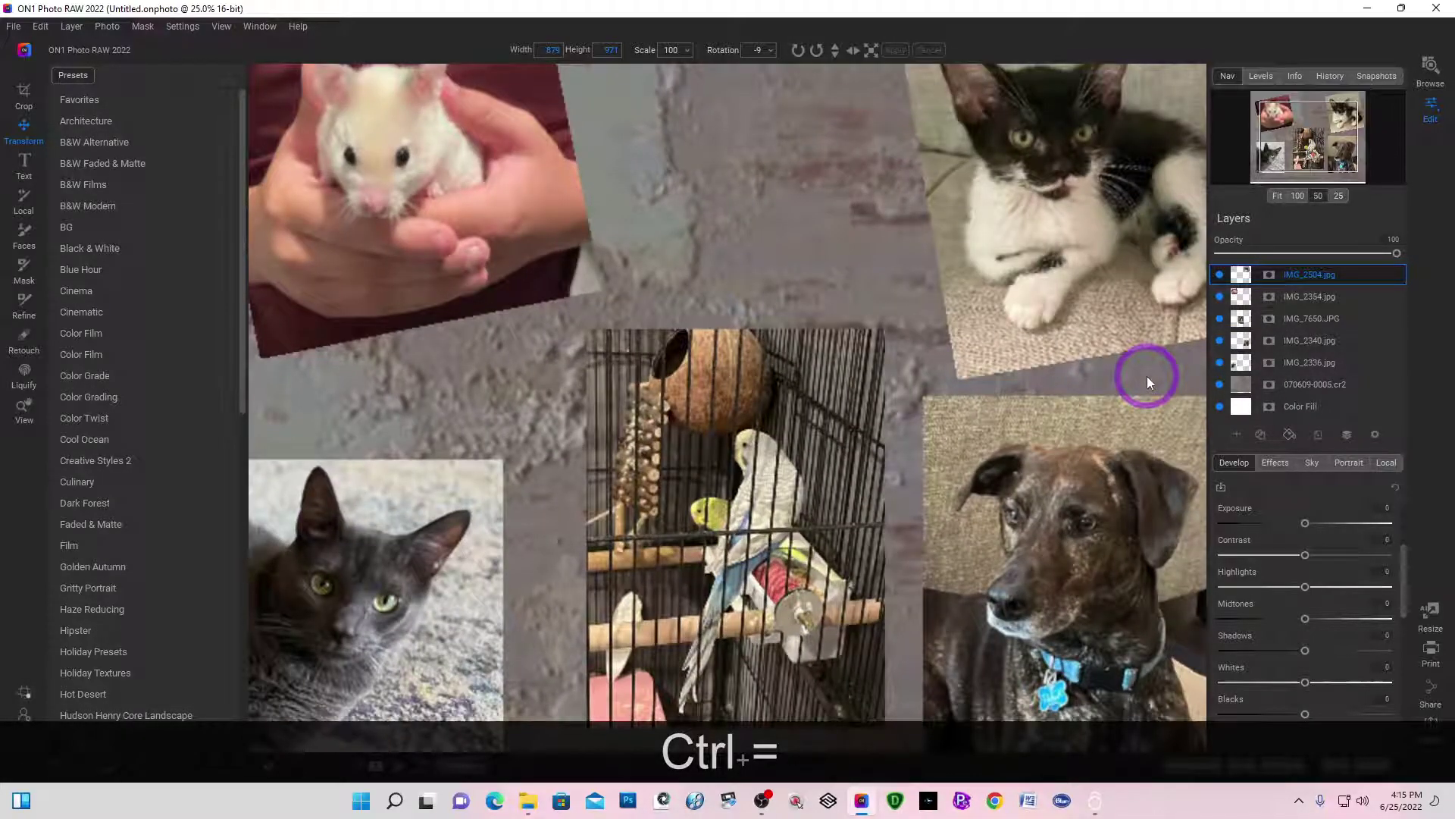
key(space)
drag(1063, 353, 416, 535)
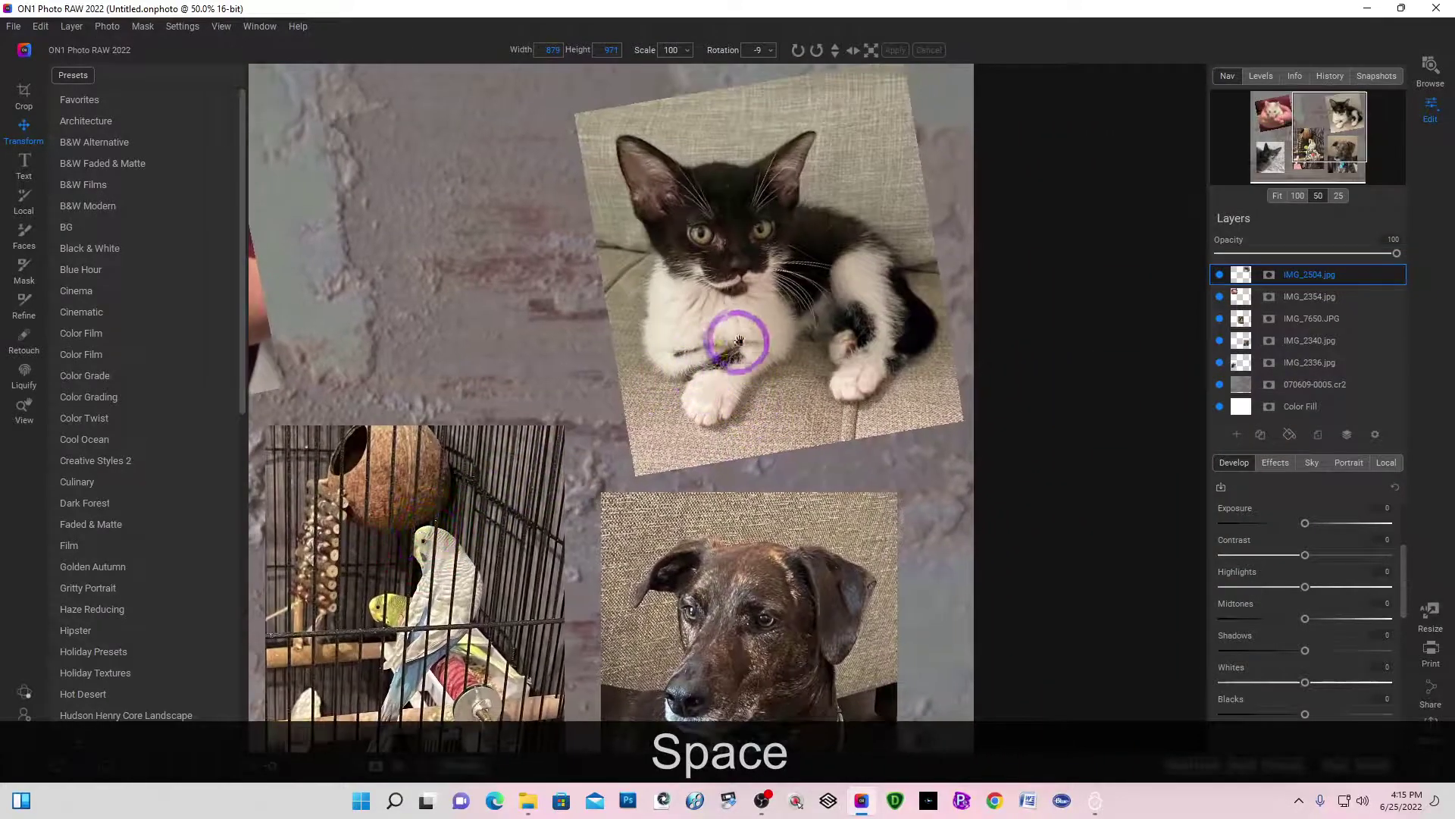
drag(721, 341, 669, 358)
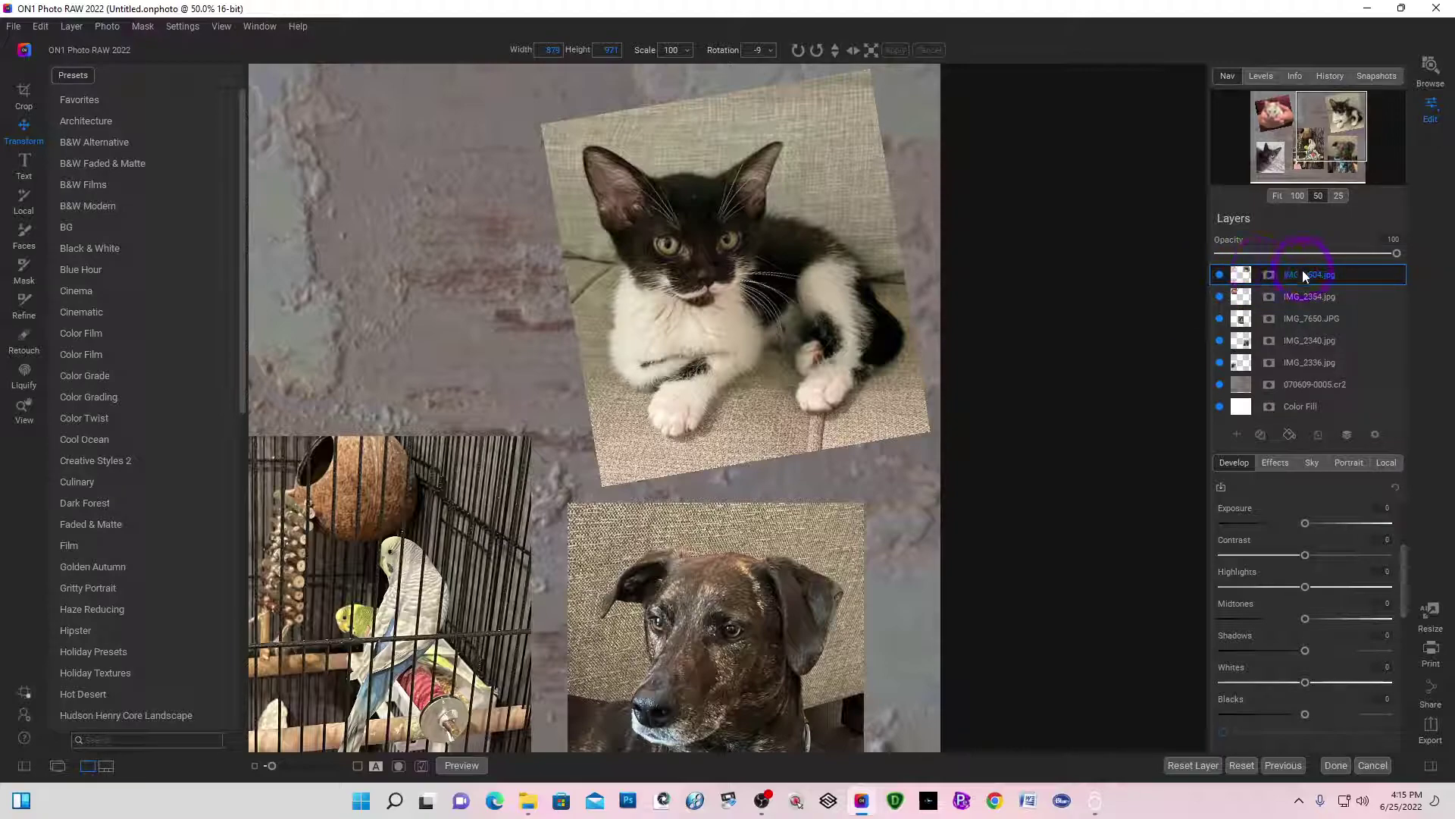
right_click(1304, 276)
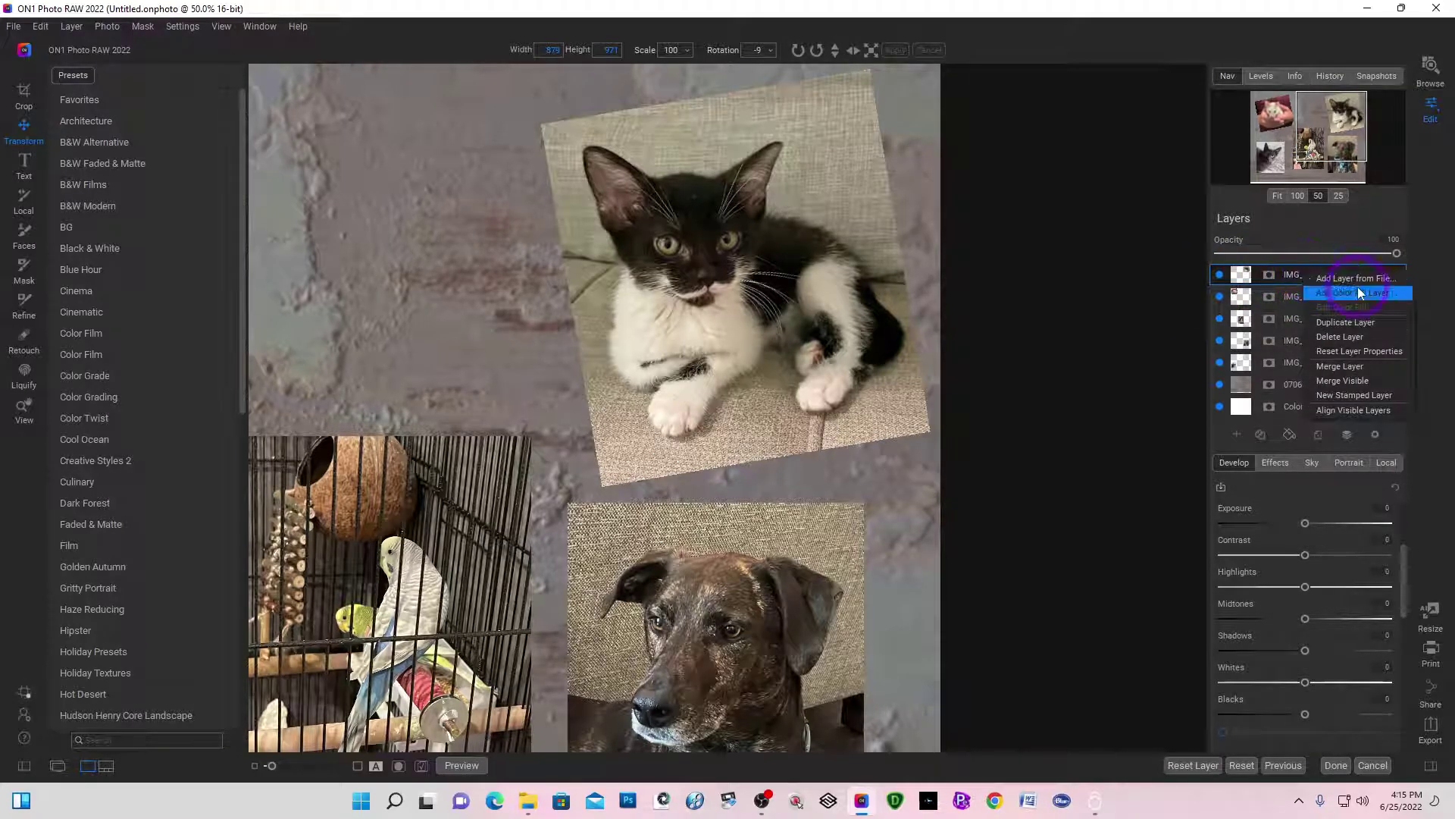
click(1337, 324)
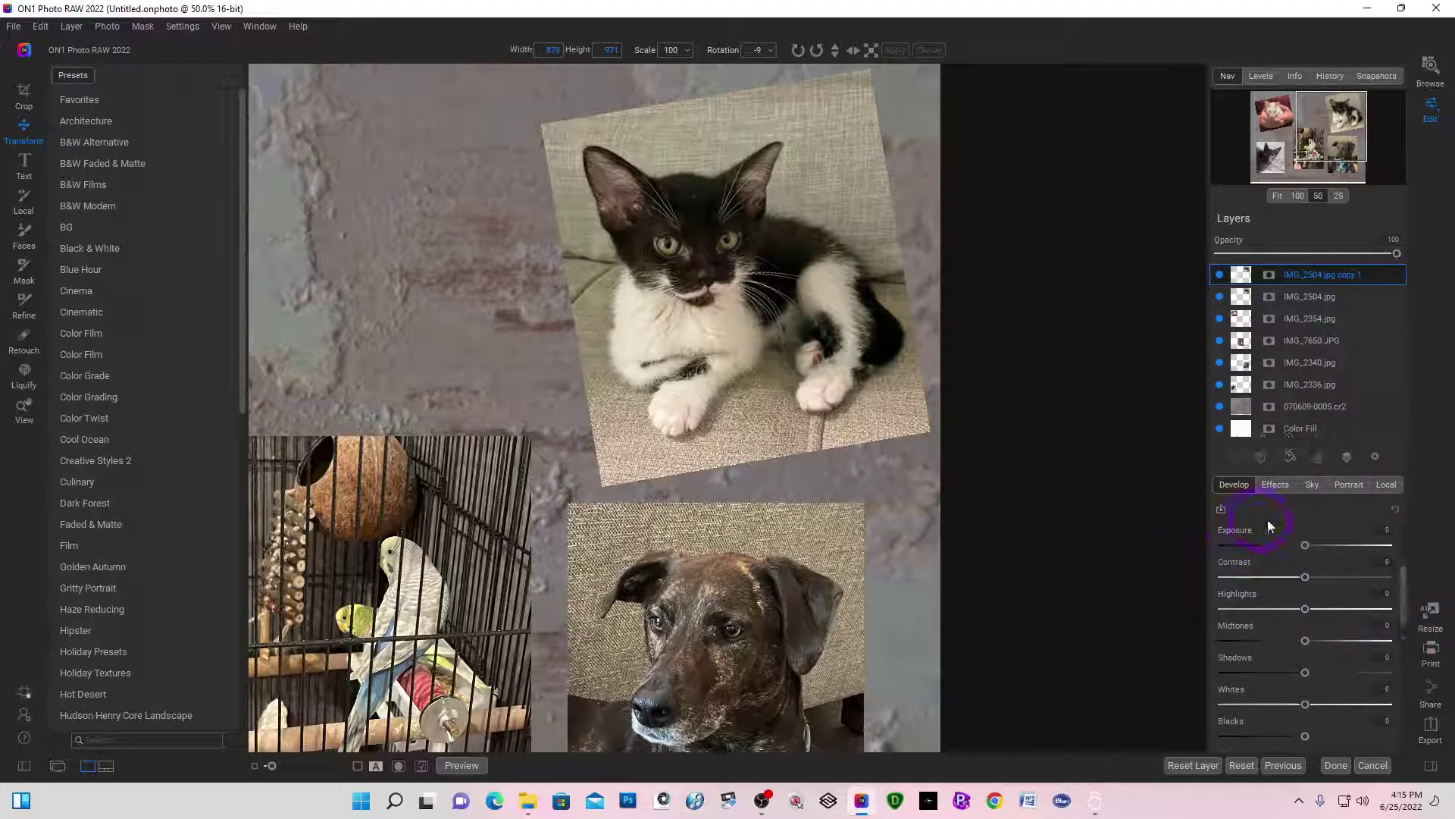
Step: Darken the original IMG_2504.jpg layer beneath its copy by lowering Exposure to the minimum
click(1305, 546)
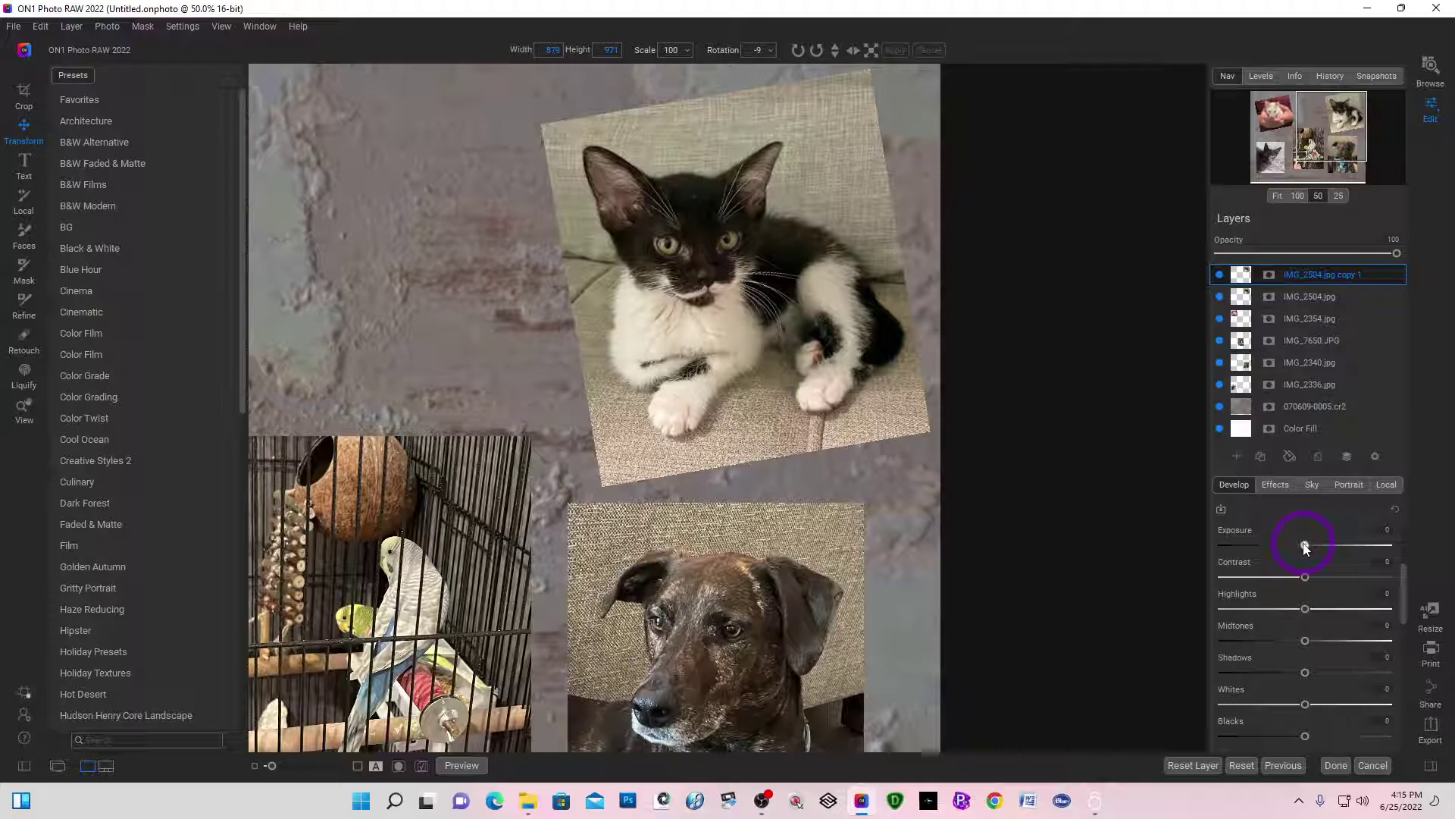
click(1307, 301)
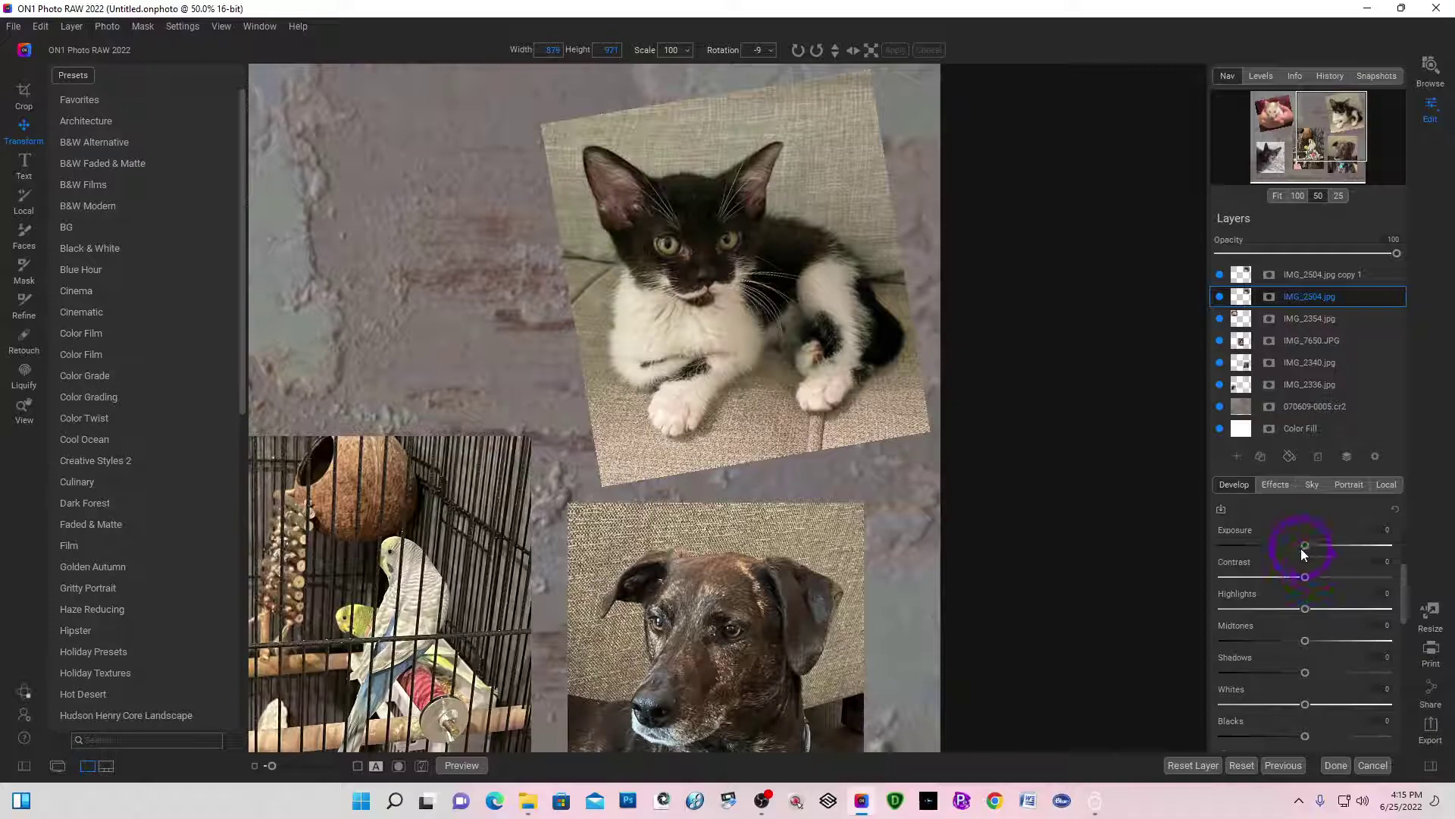
drag(1305, 545, 1192, 552)
click(829, 334)
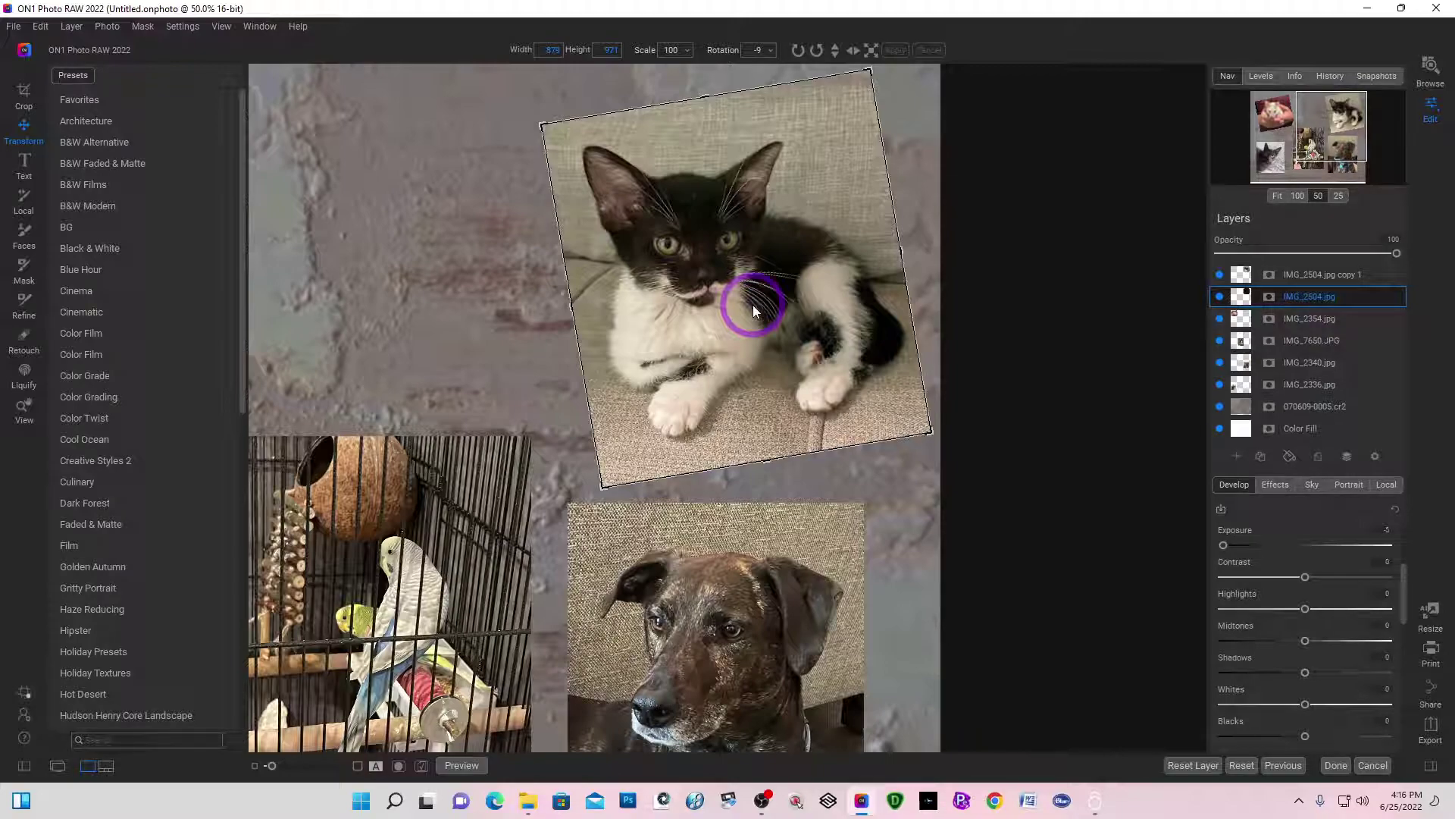
Step: Nudge the darkened IMG_2504.jpg layer two steps right and two steps down to form a shadow behind the kitten copy
key(Right)
key(Right)
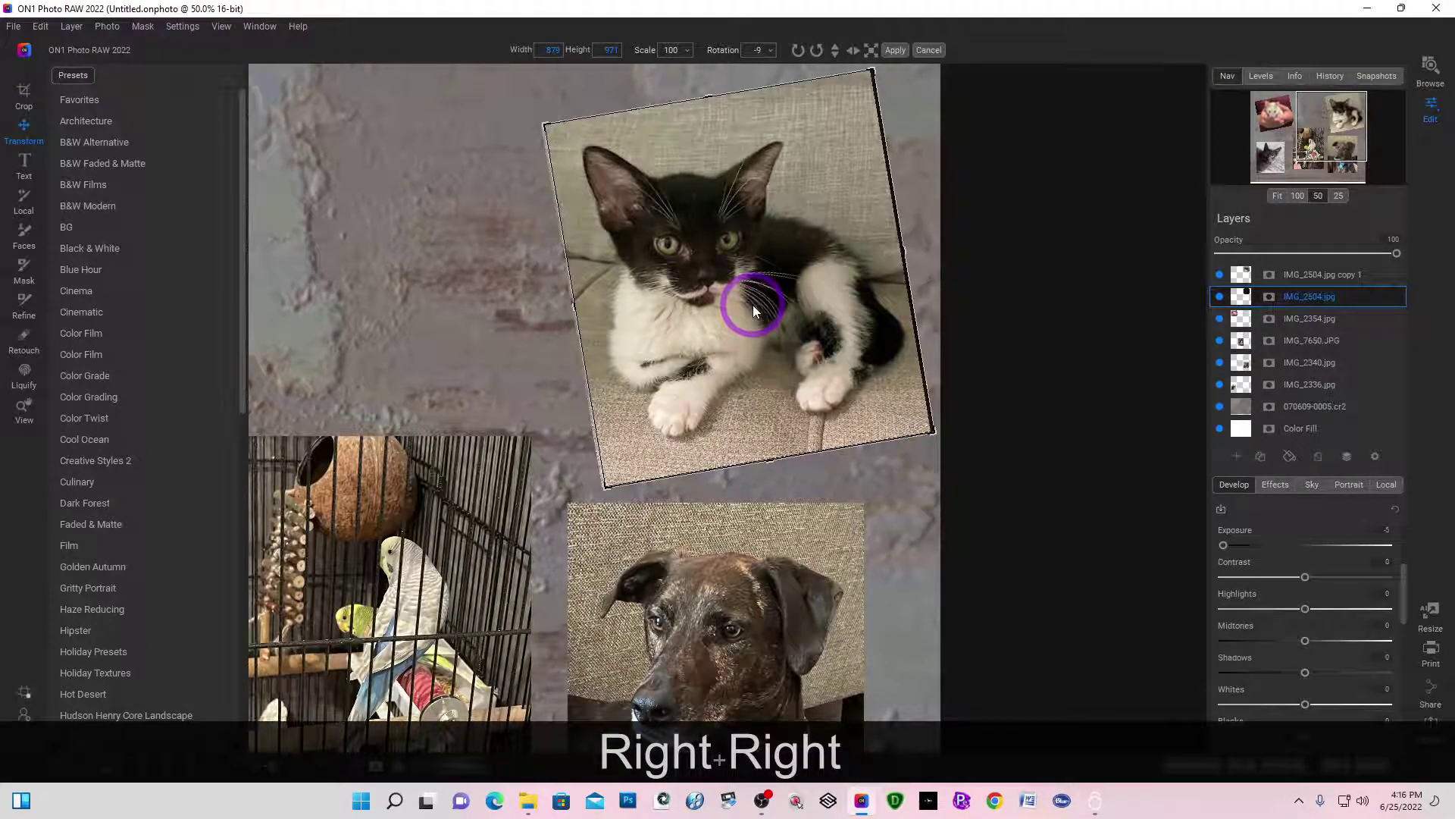
key(Down)
key(Down)
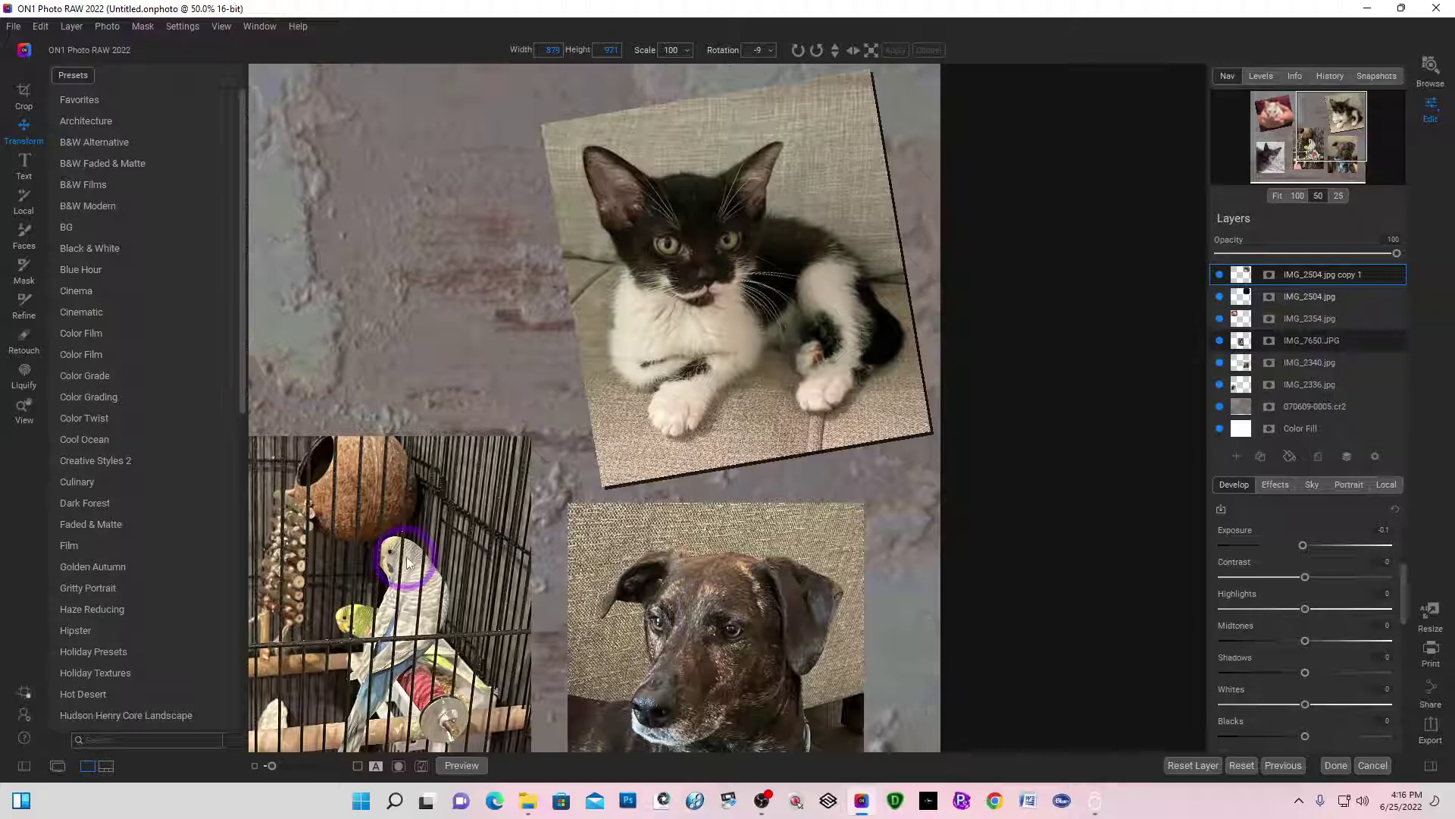
click(682, 390)
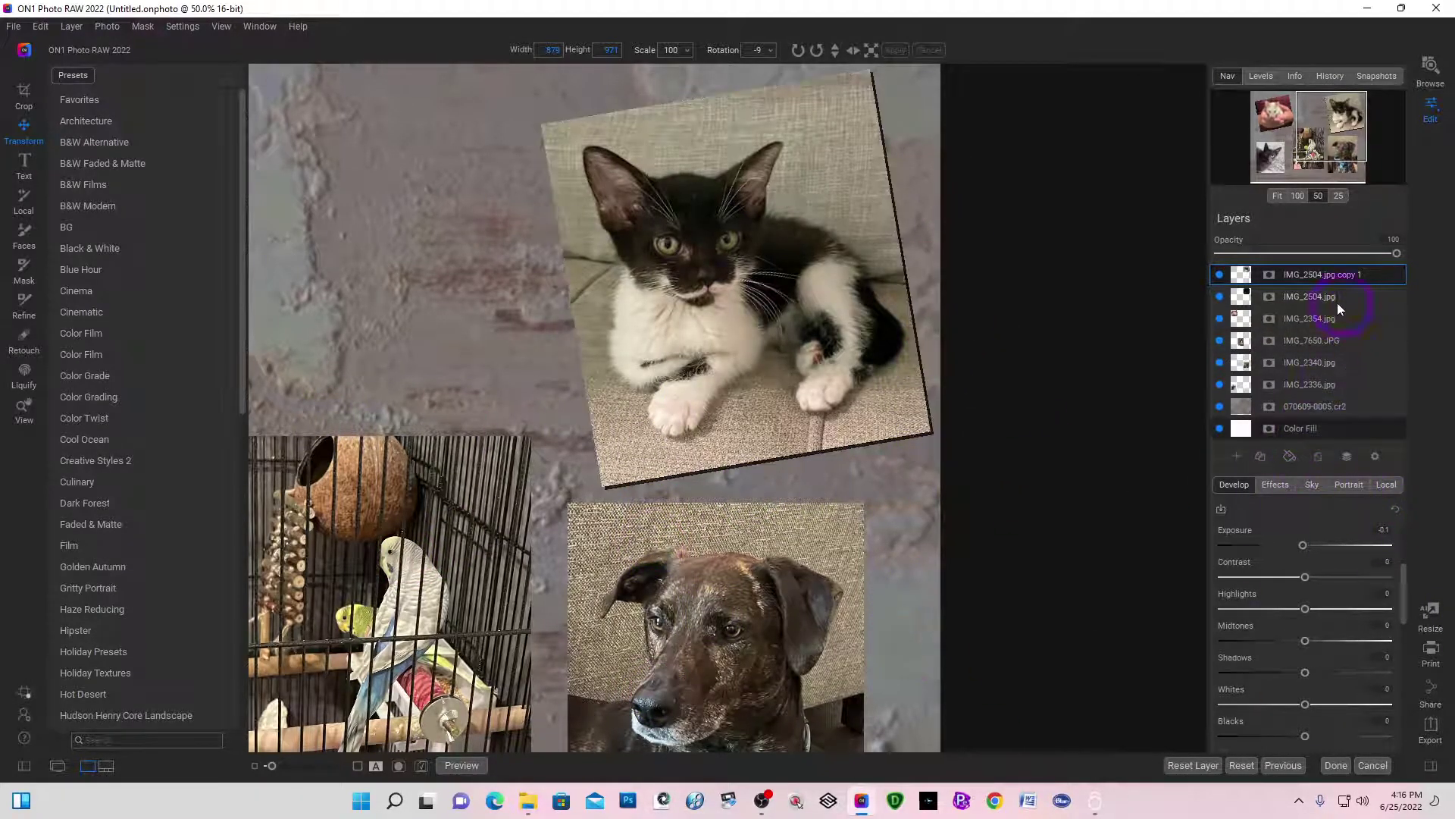
Step: Duplicate the IMG_2354.jpg hamster layer and lower the original layer's Exposure to the minimum
click(1301, 322)
click(1299, 325)
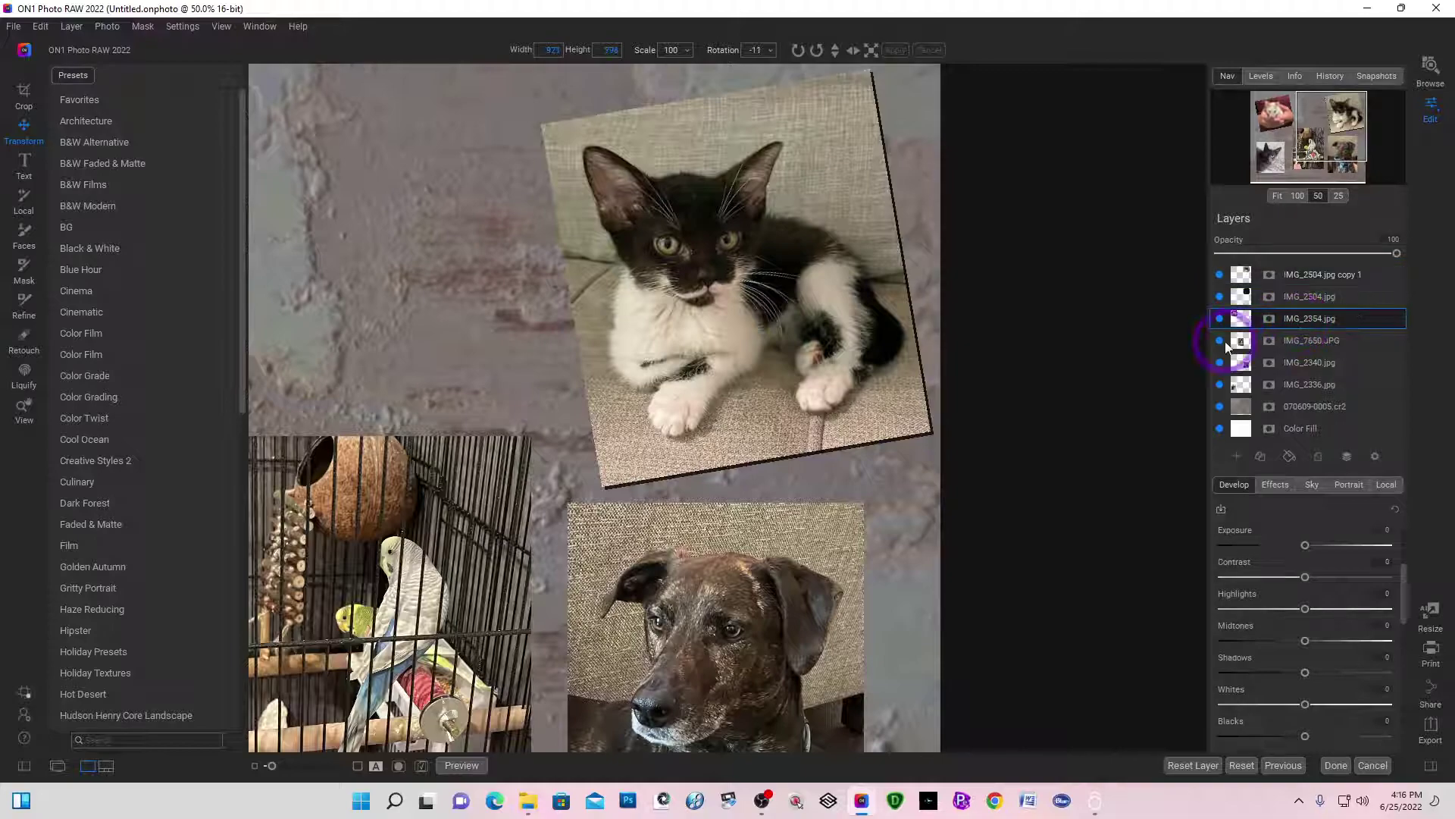
drag(1309, 122, 1273, 121)
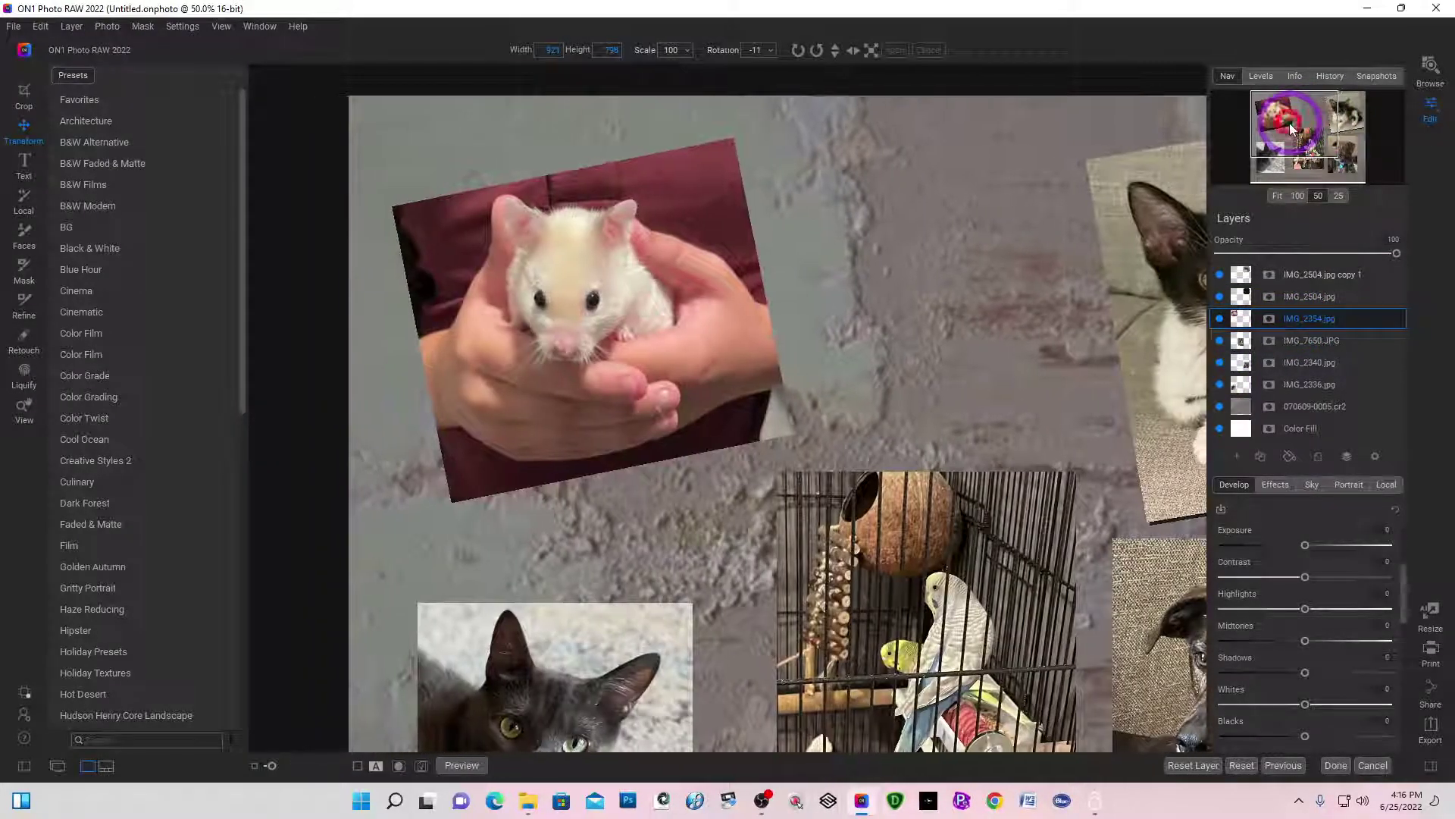
right_click(1298, 322)
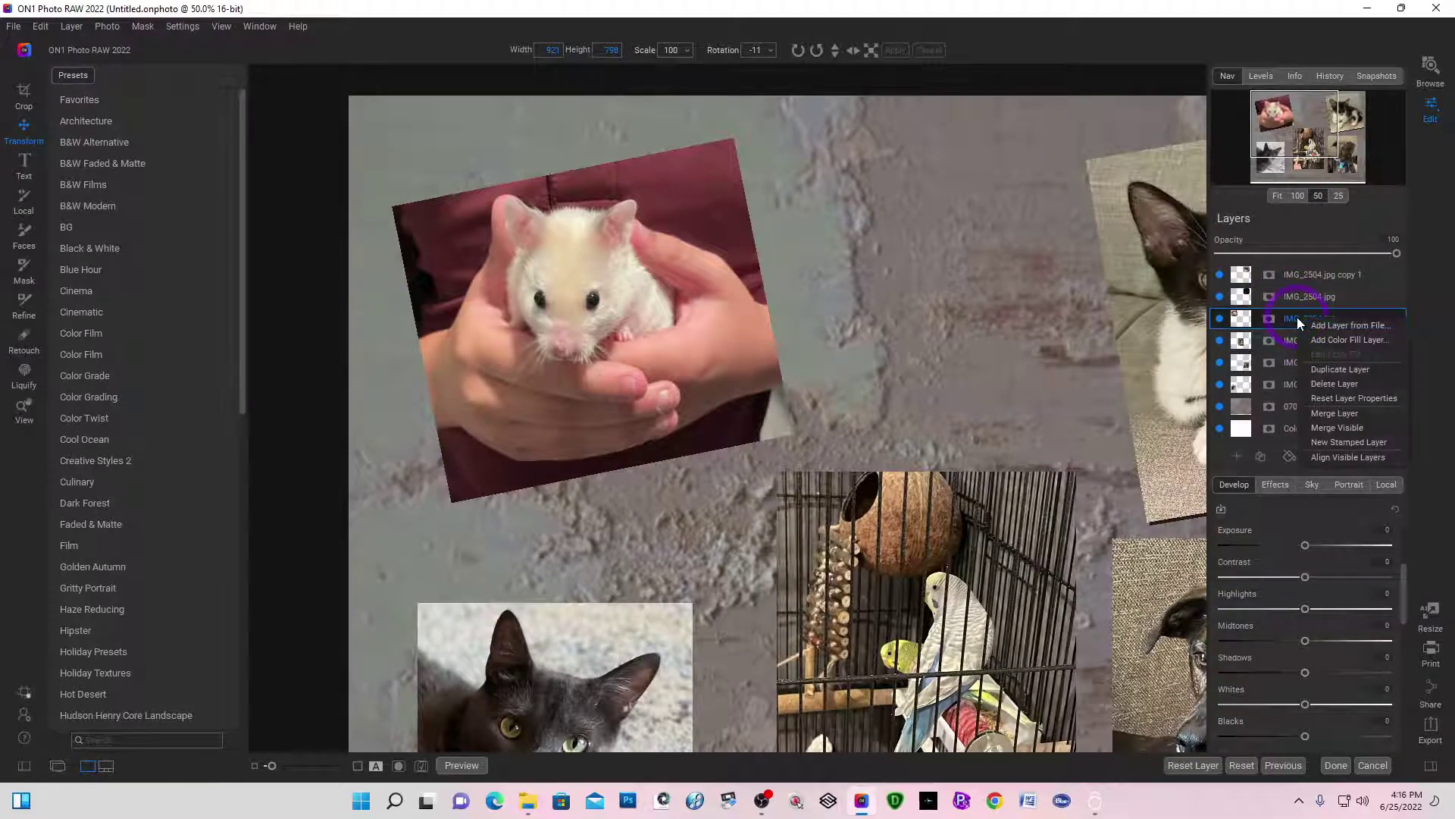
click(1342, 370)
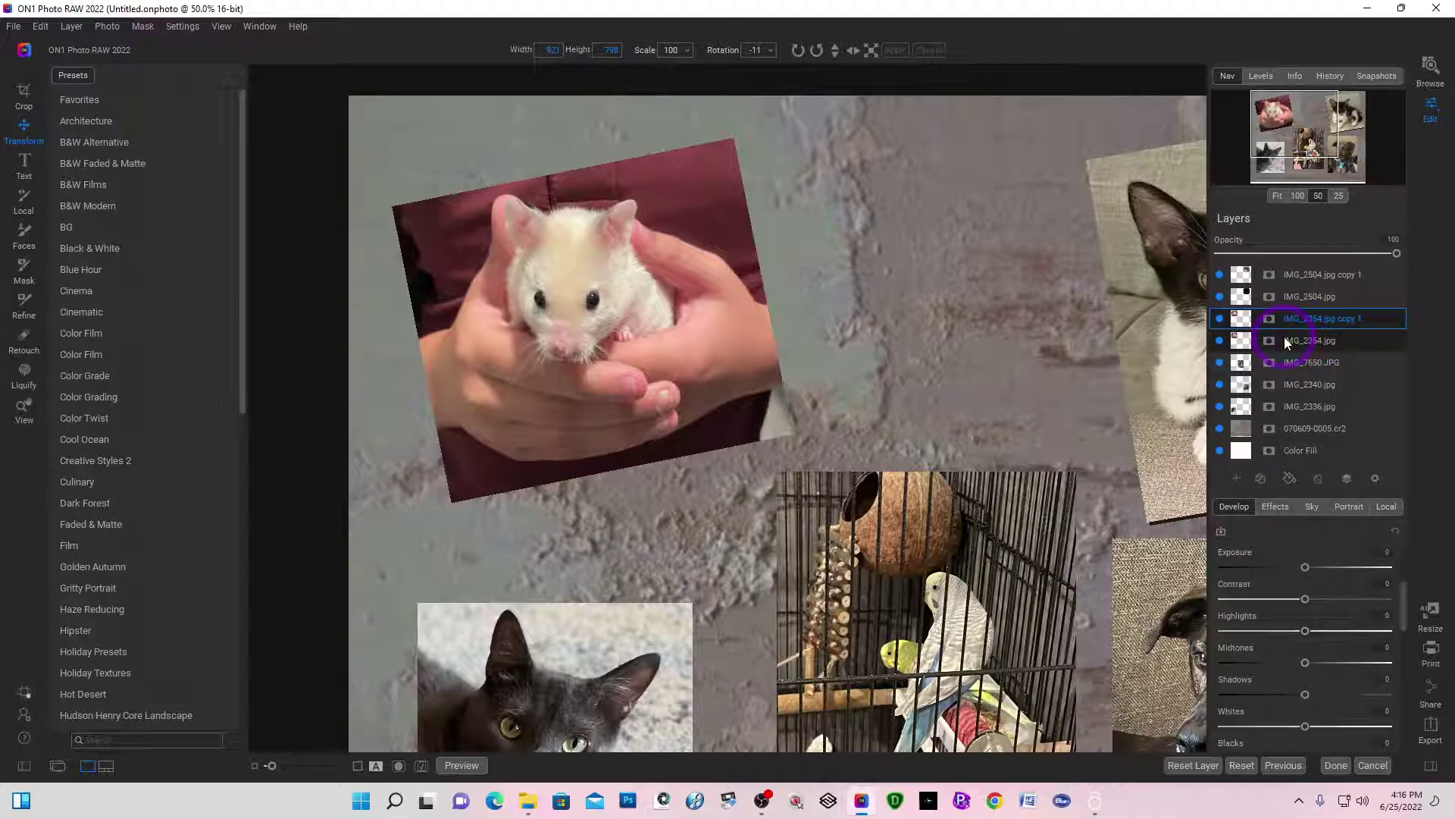
click(1289, 341)
click(1315, 602)
drag(1305, 569, 1194, 576)
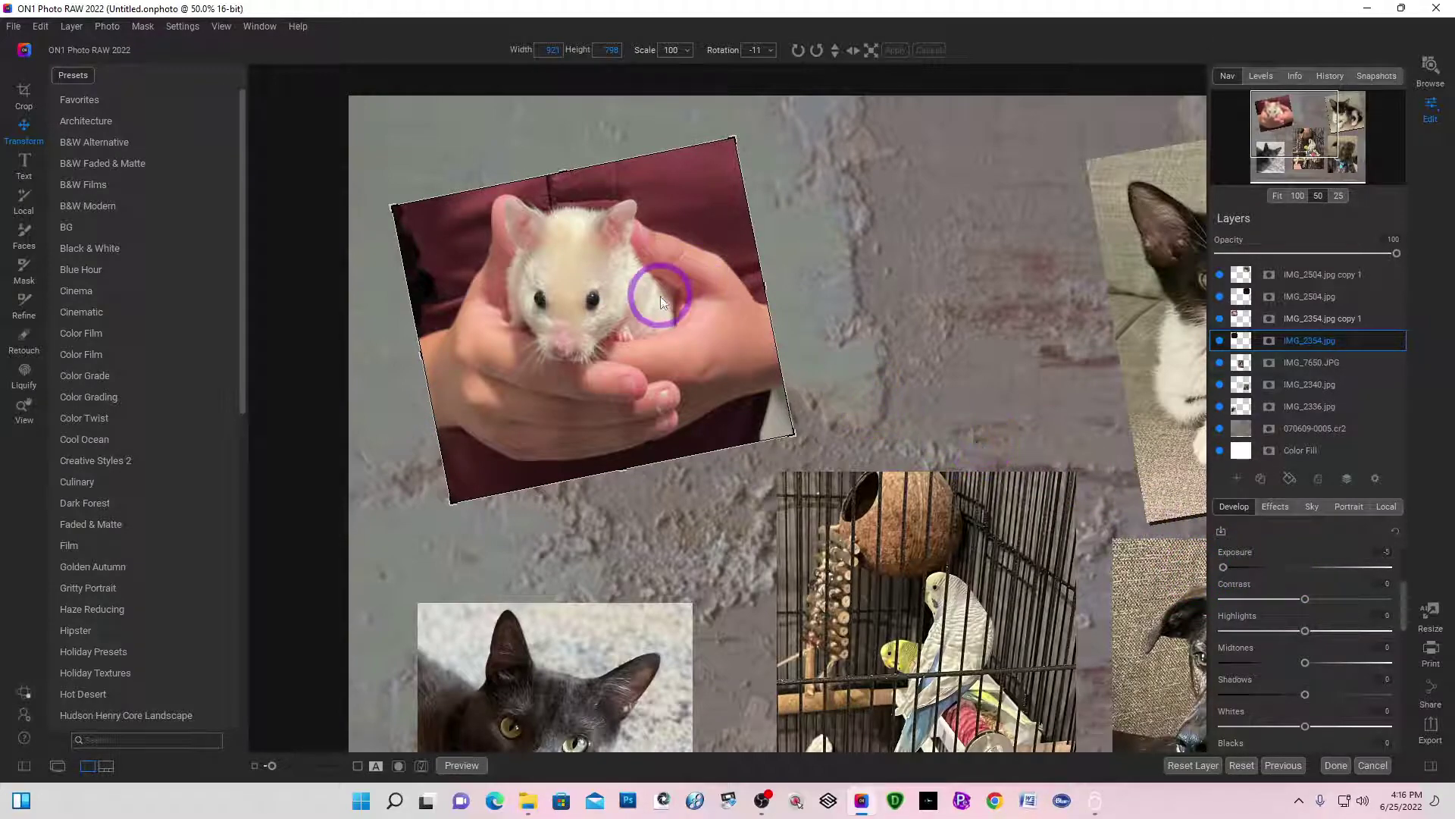
Step: Nudge the darkened IMG_2354.jpg layer two steps right and two steps down, and set its opacity to 50
key(Right)
key(Right)
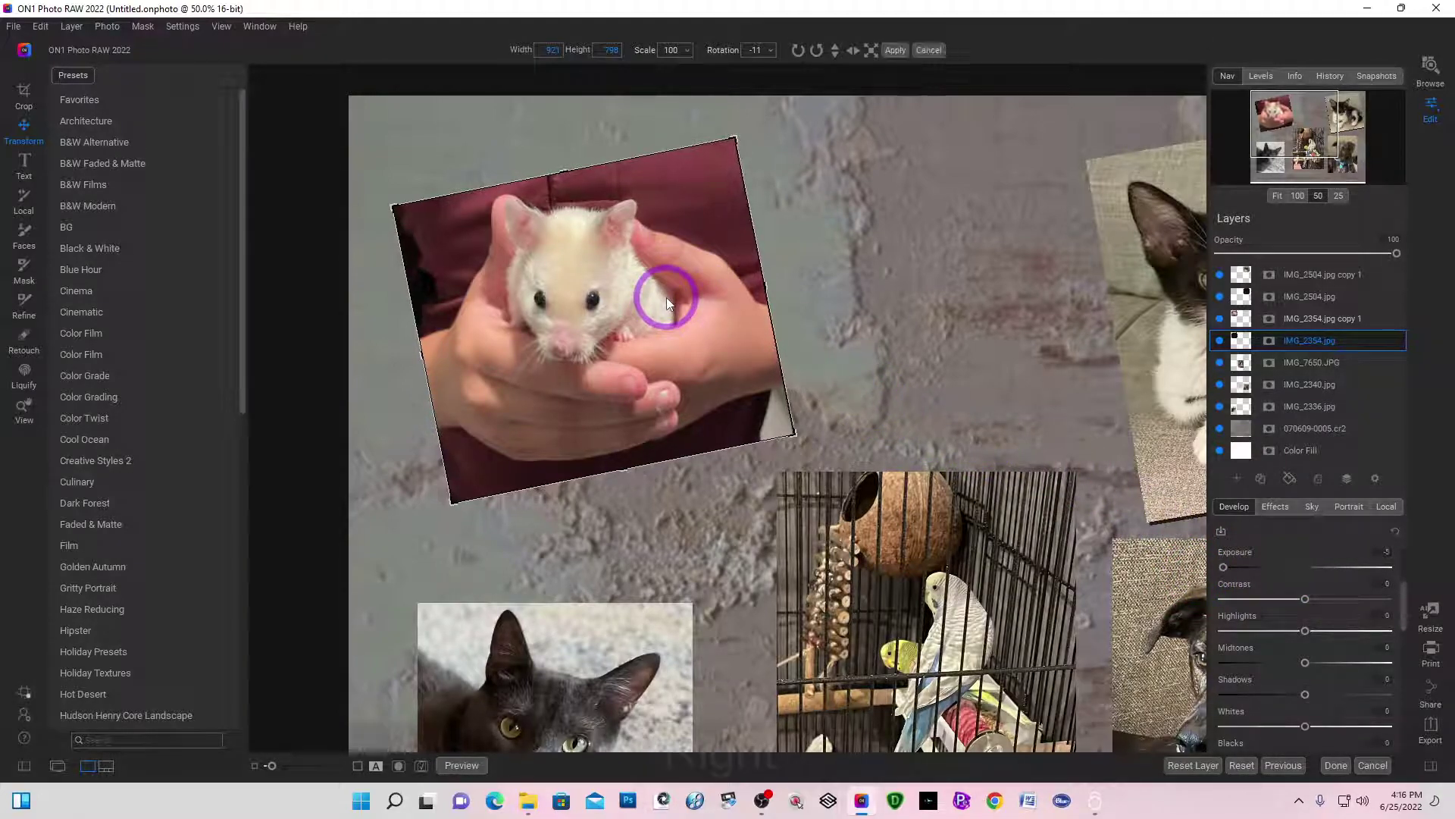
key(Down)
key(Down)
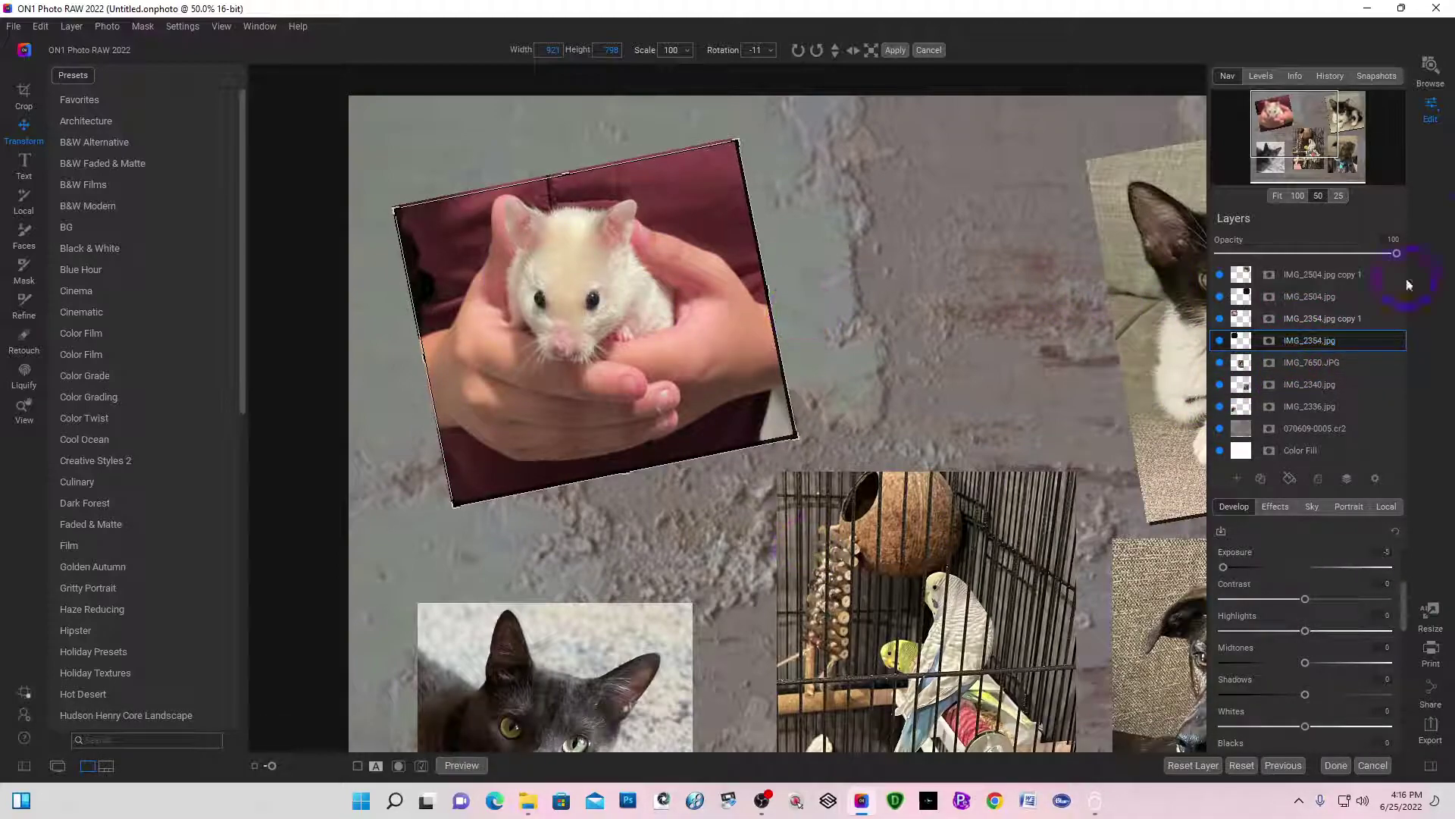
drag(1398, 254, 1304, 256)
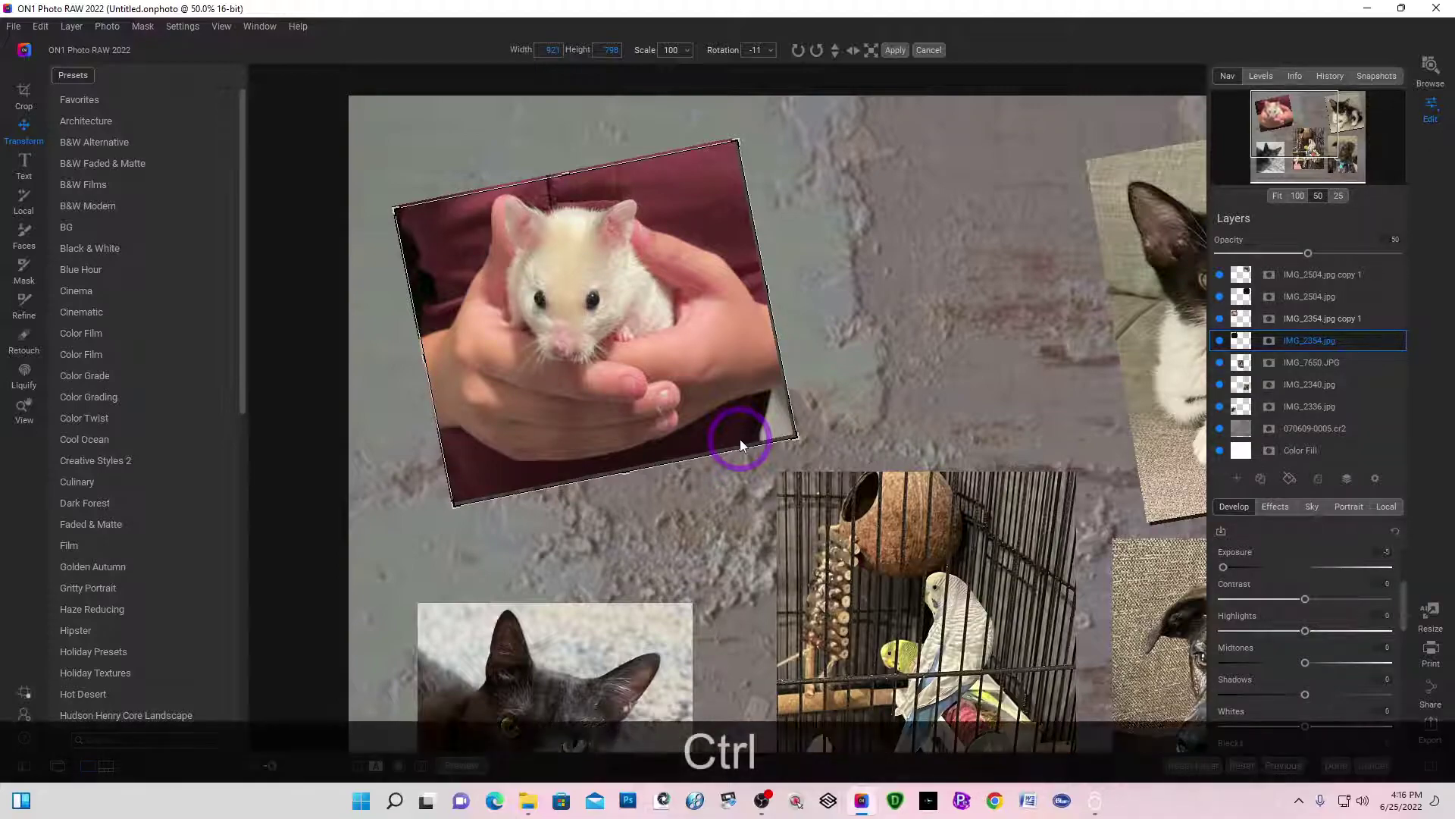
Step: Examine the shadow along the hamster photo's edges up close and at 50% zoom
key(ctrl+equal)
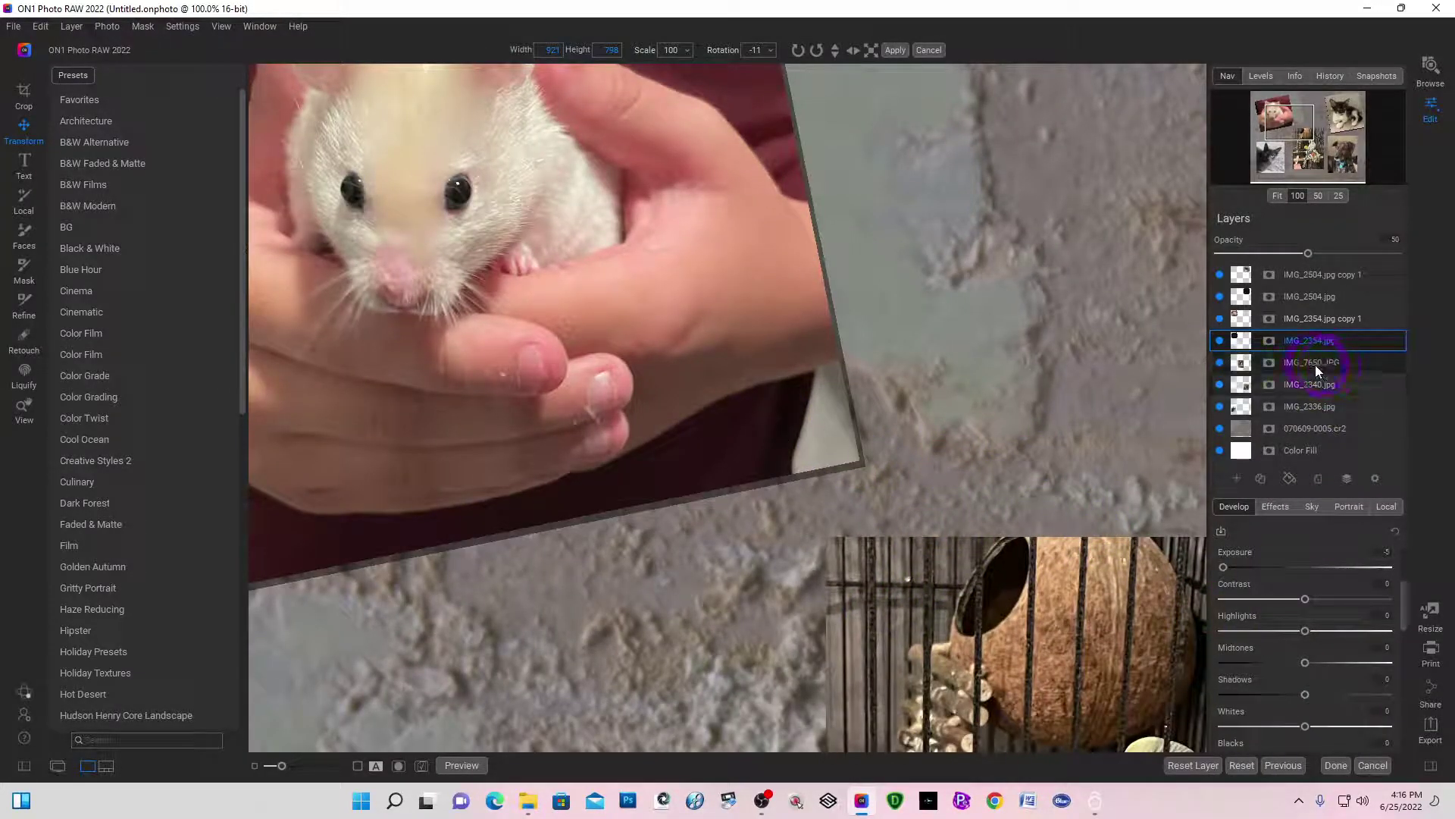
click(1316, 322)
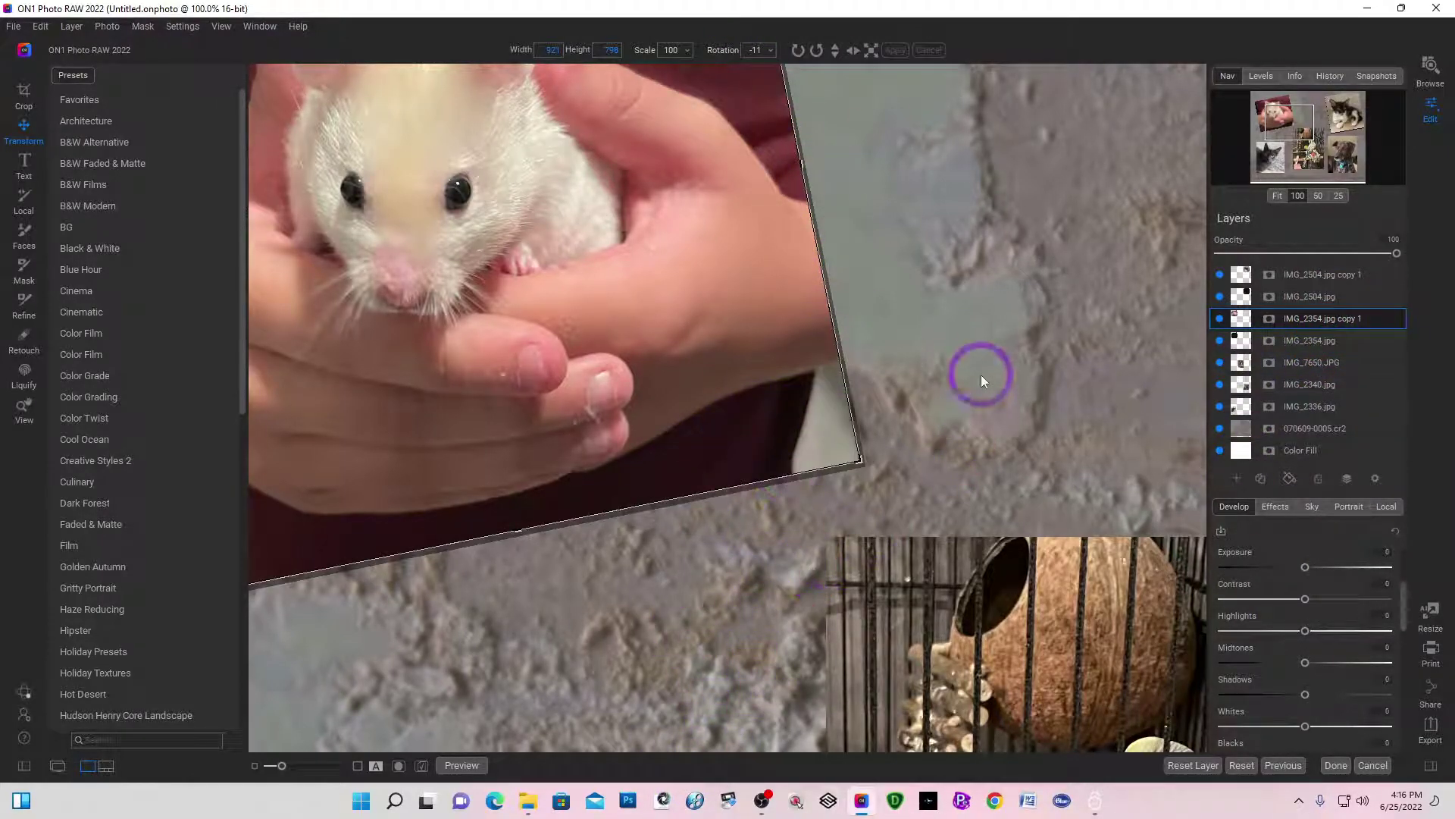
key(space)
drag(908, 170, 803, 488)
drag(819, 626, 910, 282)
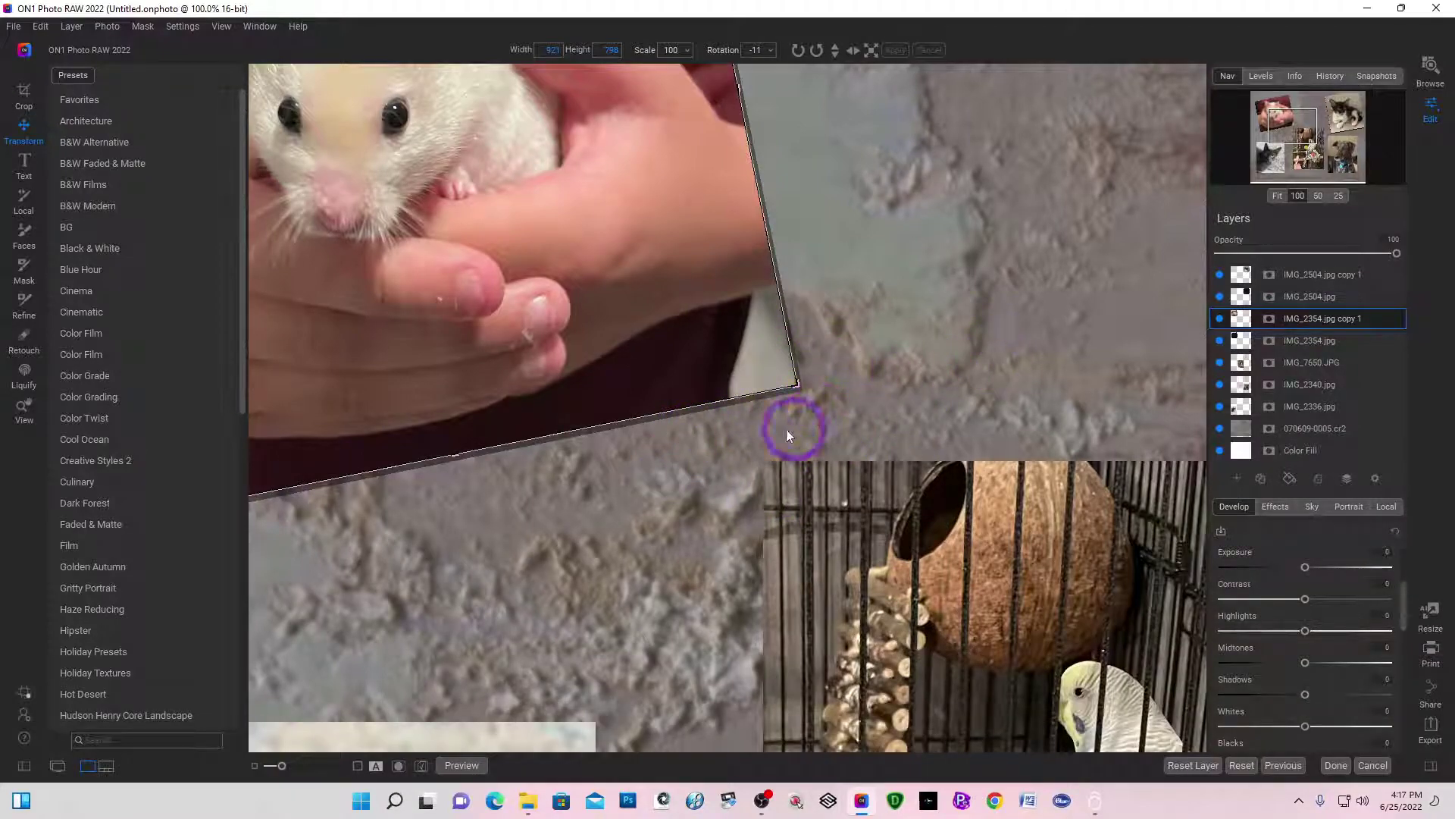
key(ctrl+minus)
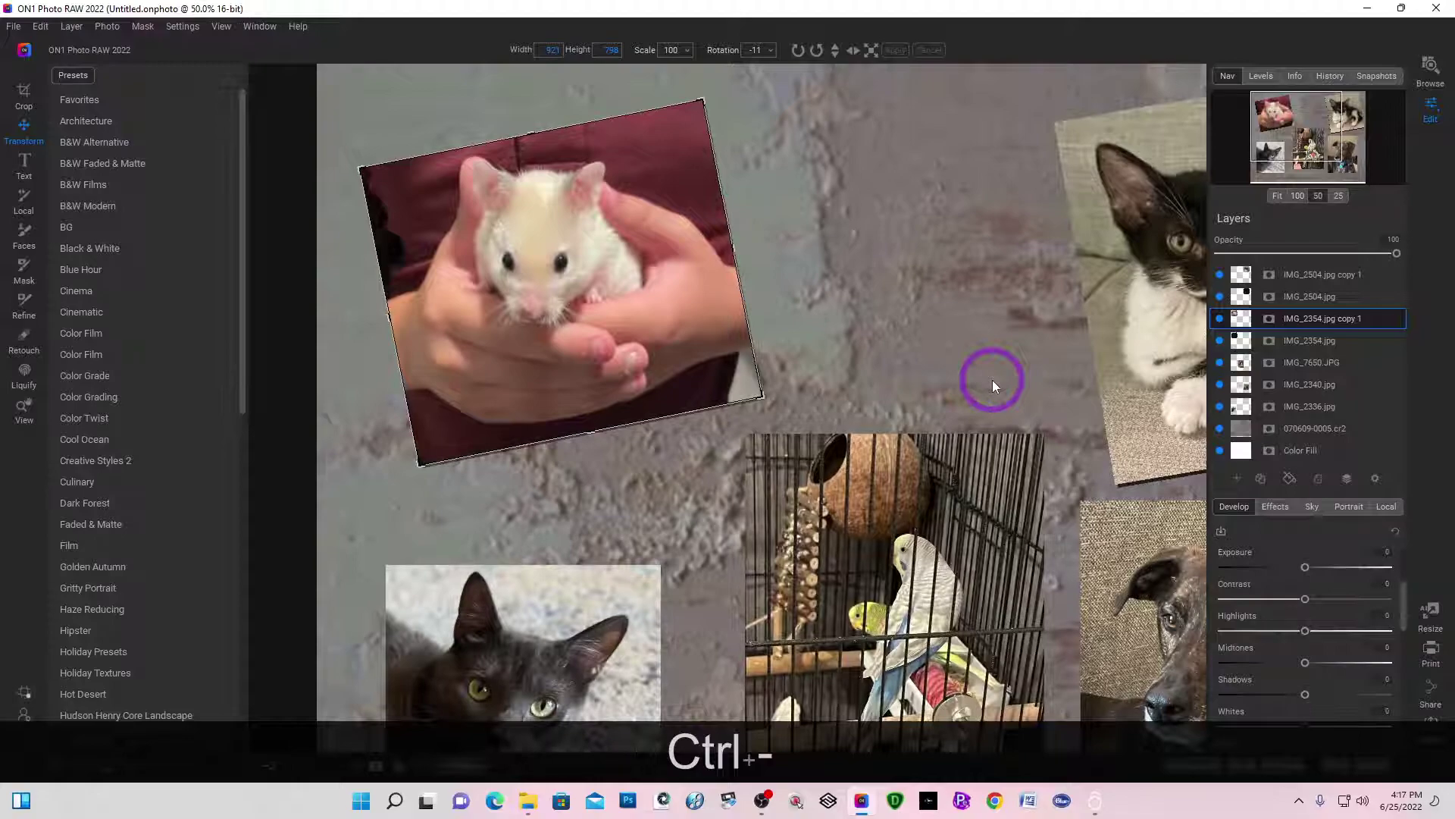
click(1319, 343)
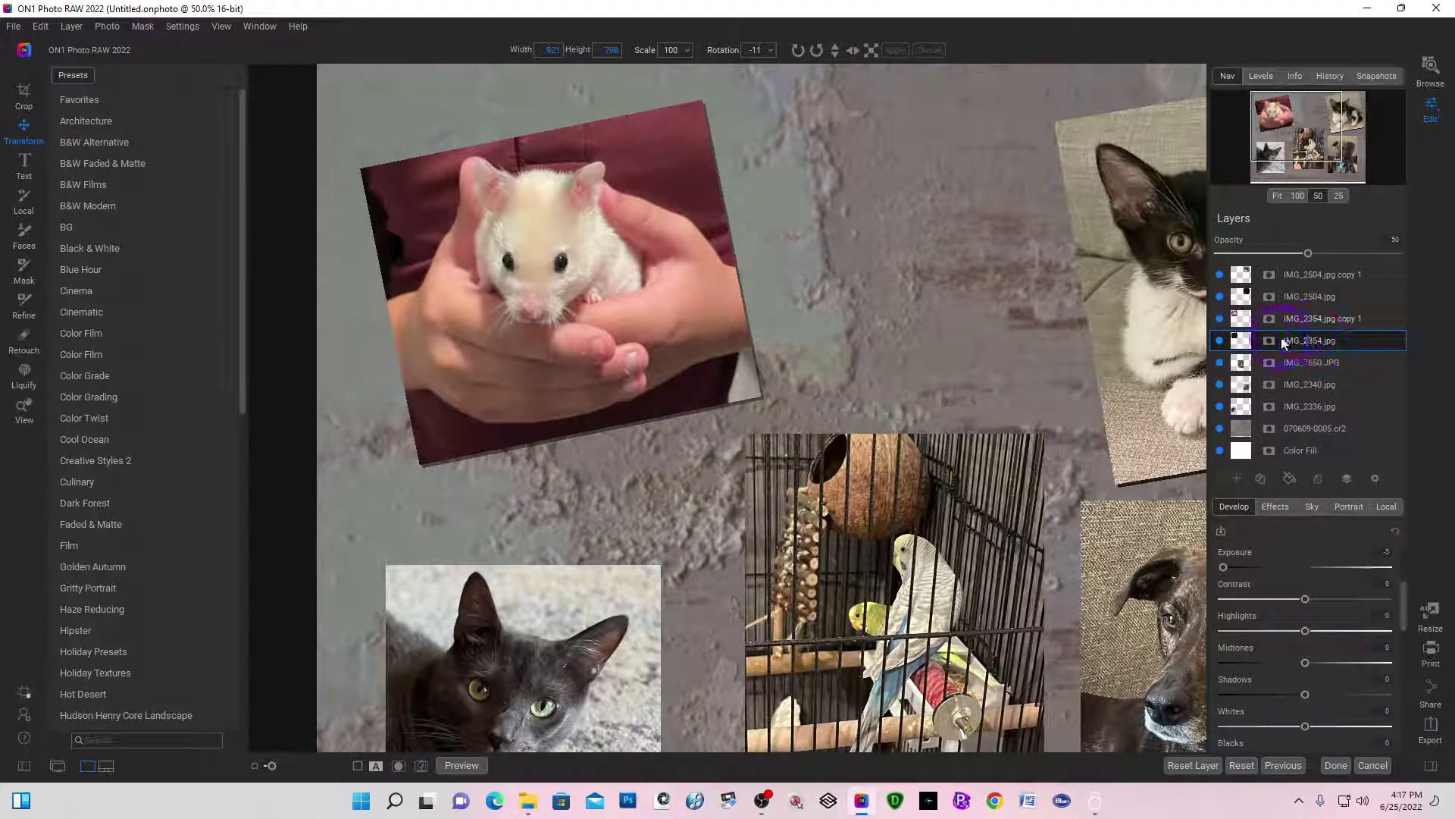
click(1100, 437)
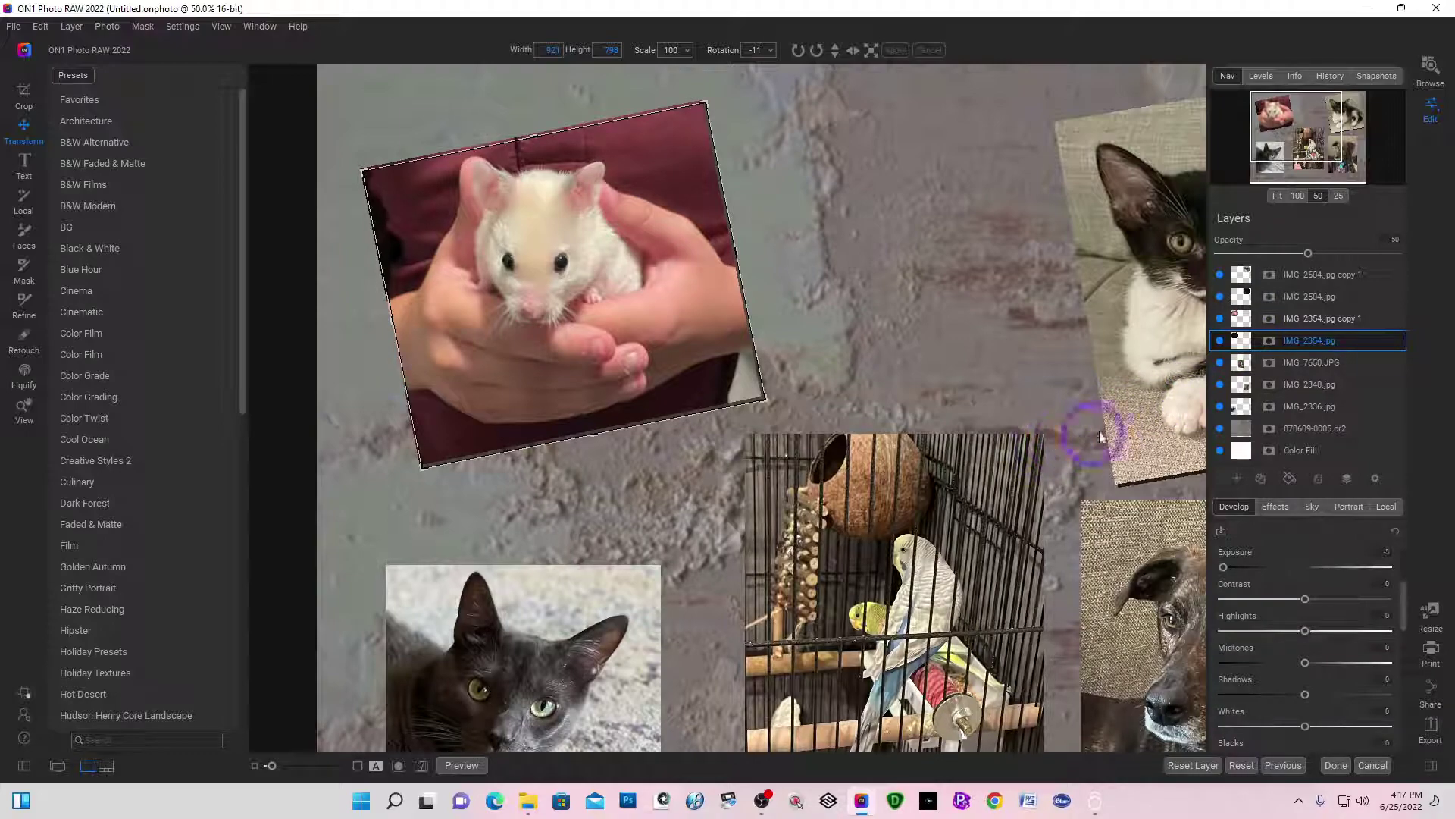
Step: Duplicate the IMG_7650.JPG birdcage layer and lower the original layer's Exposure to the minimum
click(1300, 366)
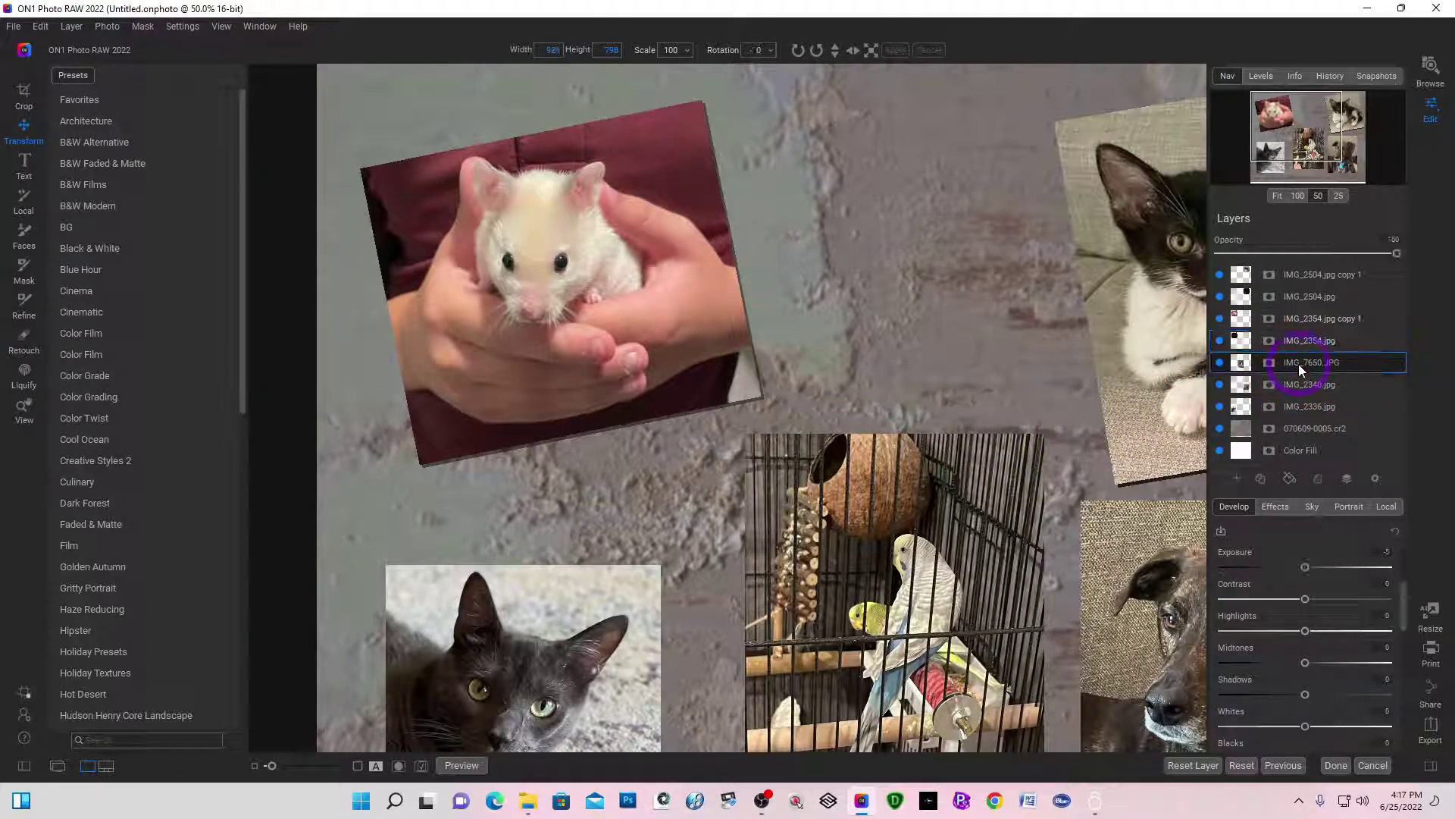
right_click(1299, 364)
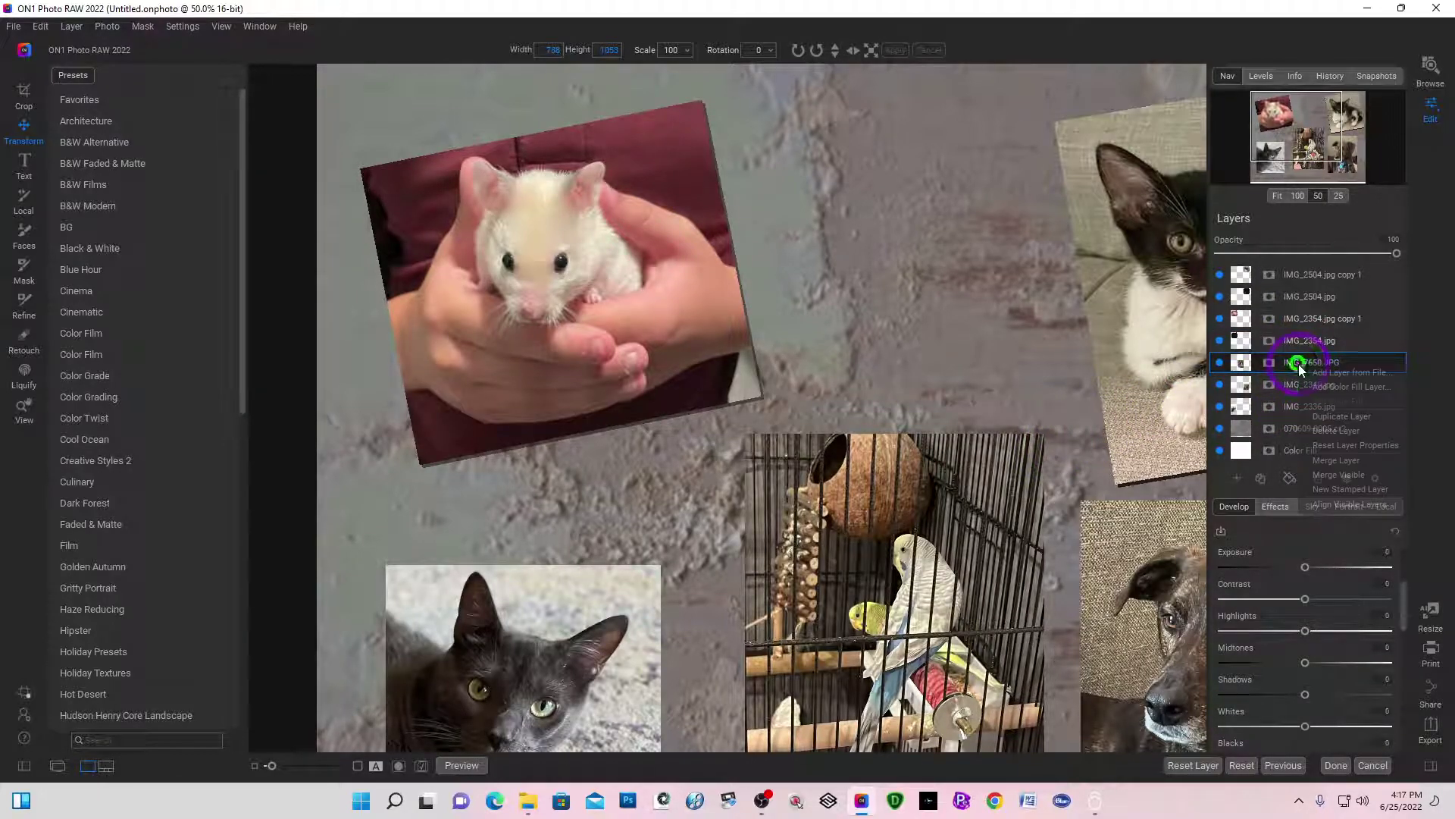
click(1354, 412)
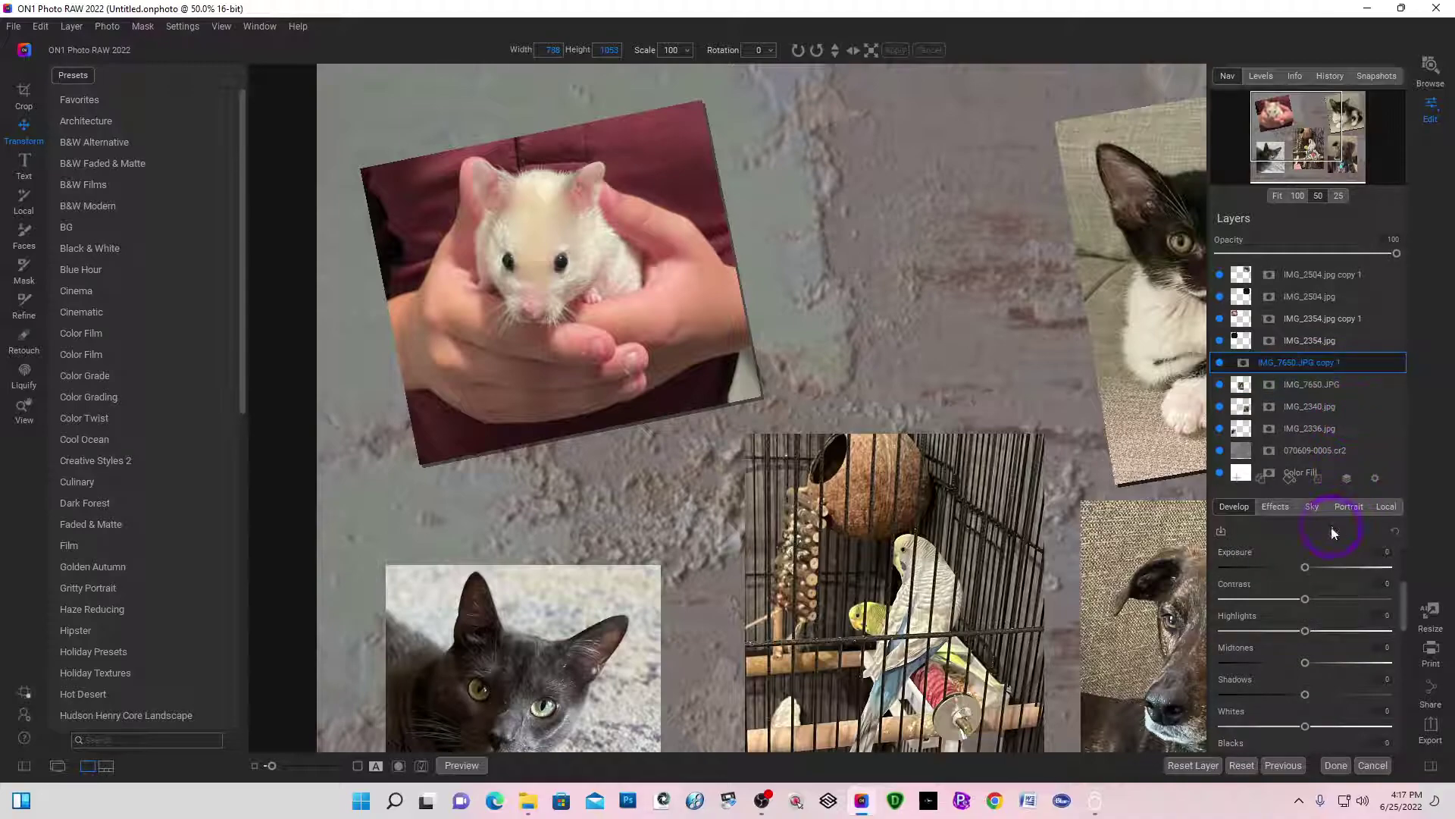
click(1294, 385)
drag(1308, 590, 1217, 603)
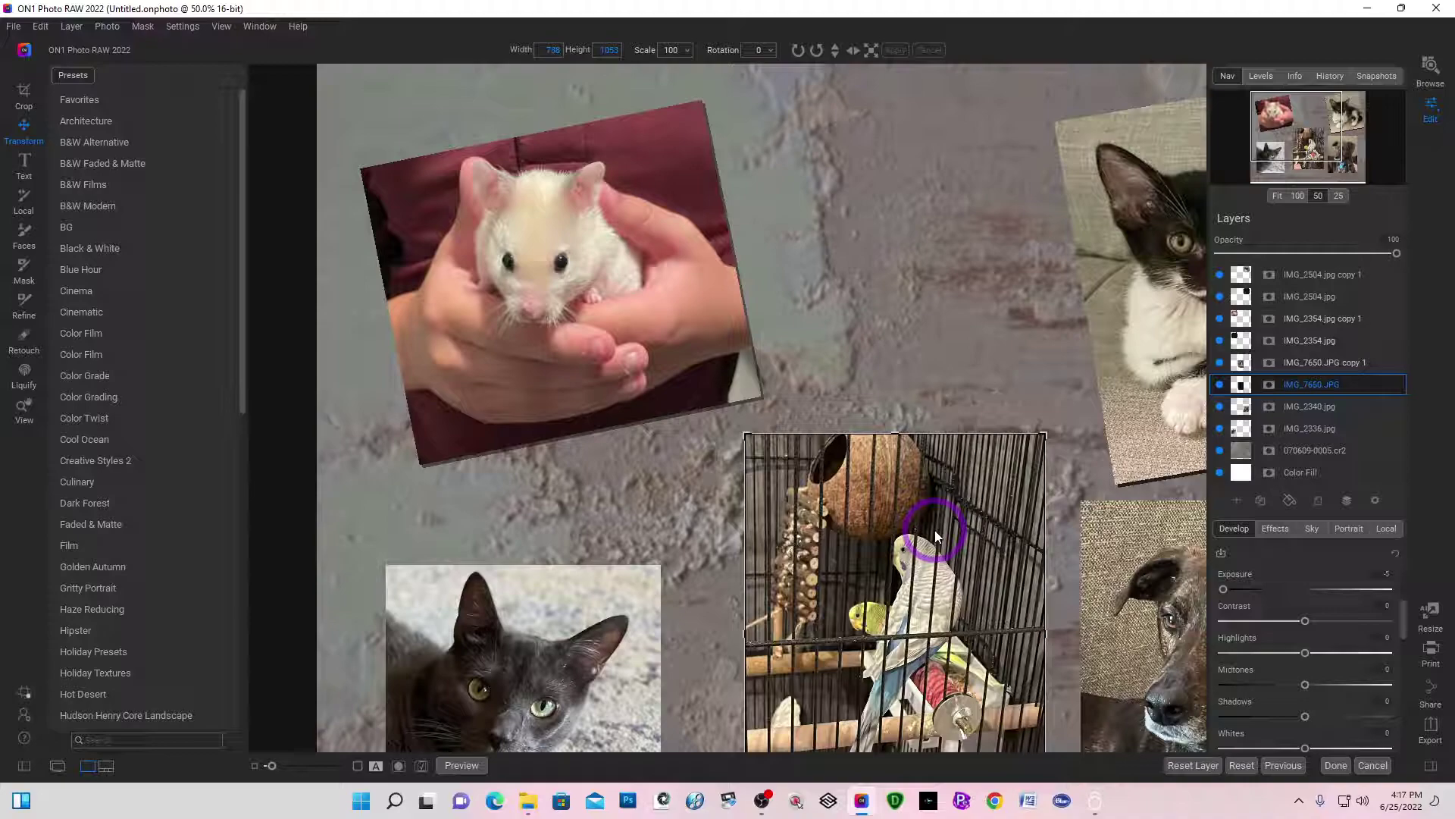
Step: Nudge the darkened IMG_7650.JPG layer two steps right and two steps down to form the birdcage photo's shadow
key(Right)
key(Right)
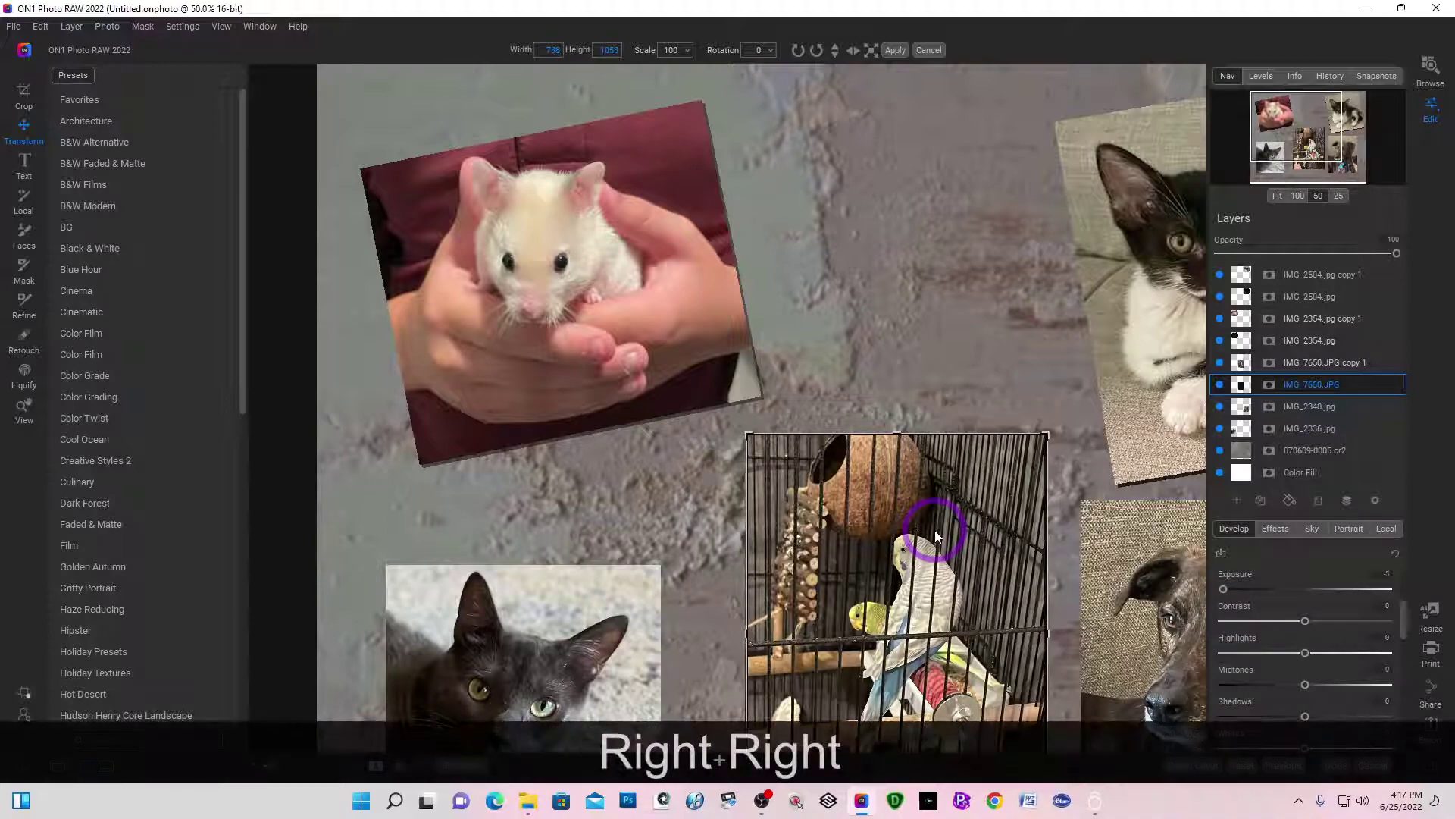
key(Down)
key(Down)
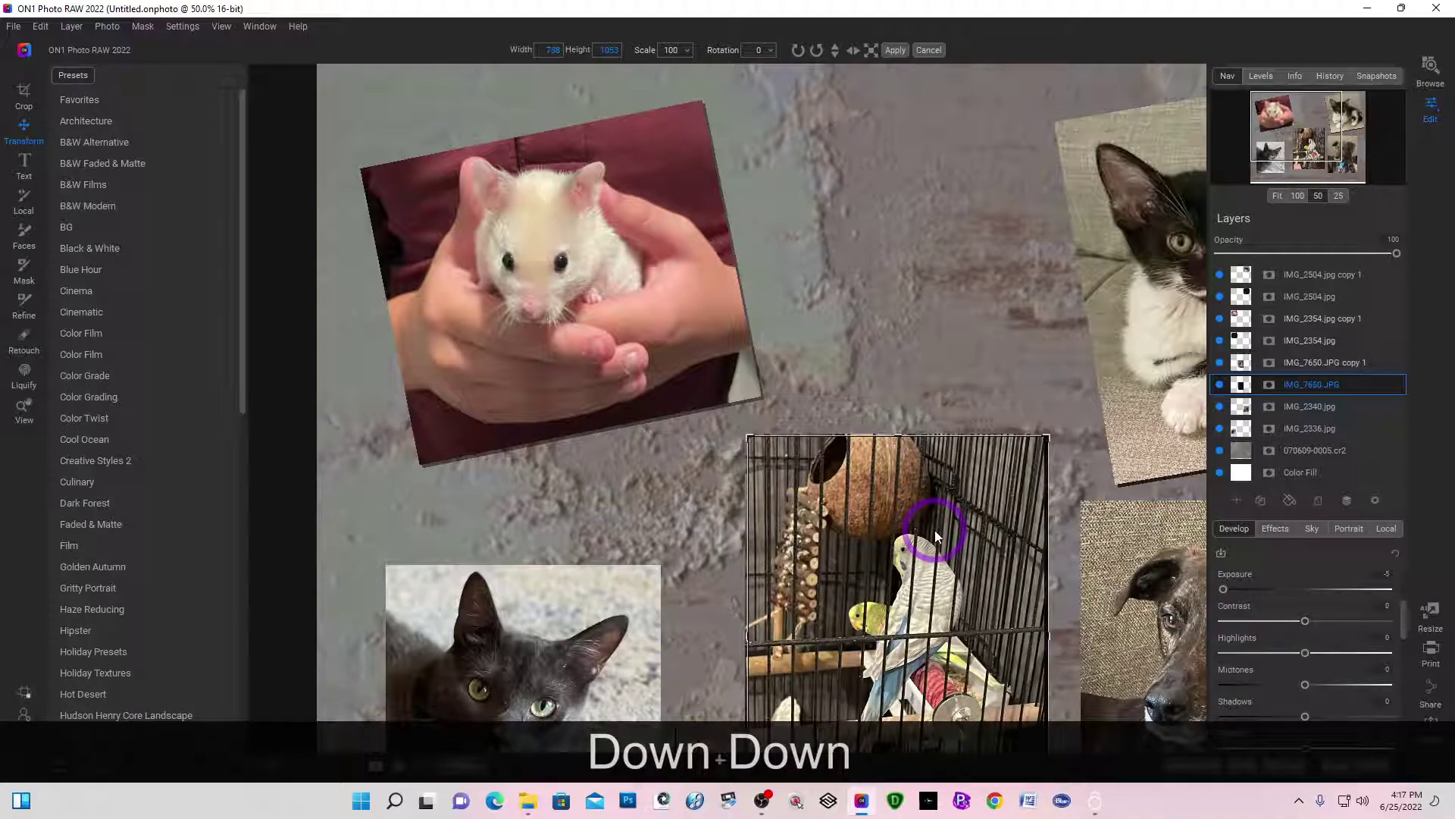
Step: Create a new stamped layer above the topmost IMG_2504.jpg copy layer, combining the whole collage
click(1315, 408)
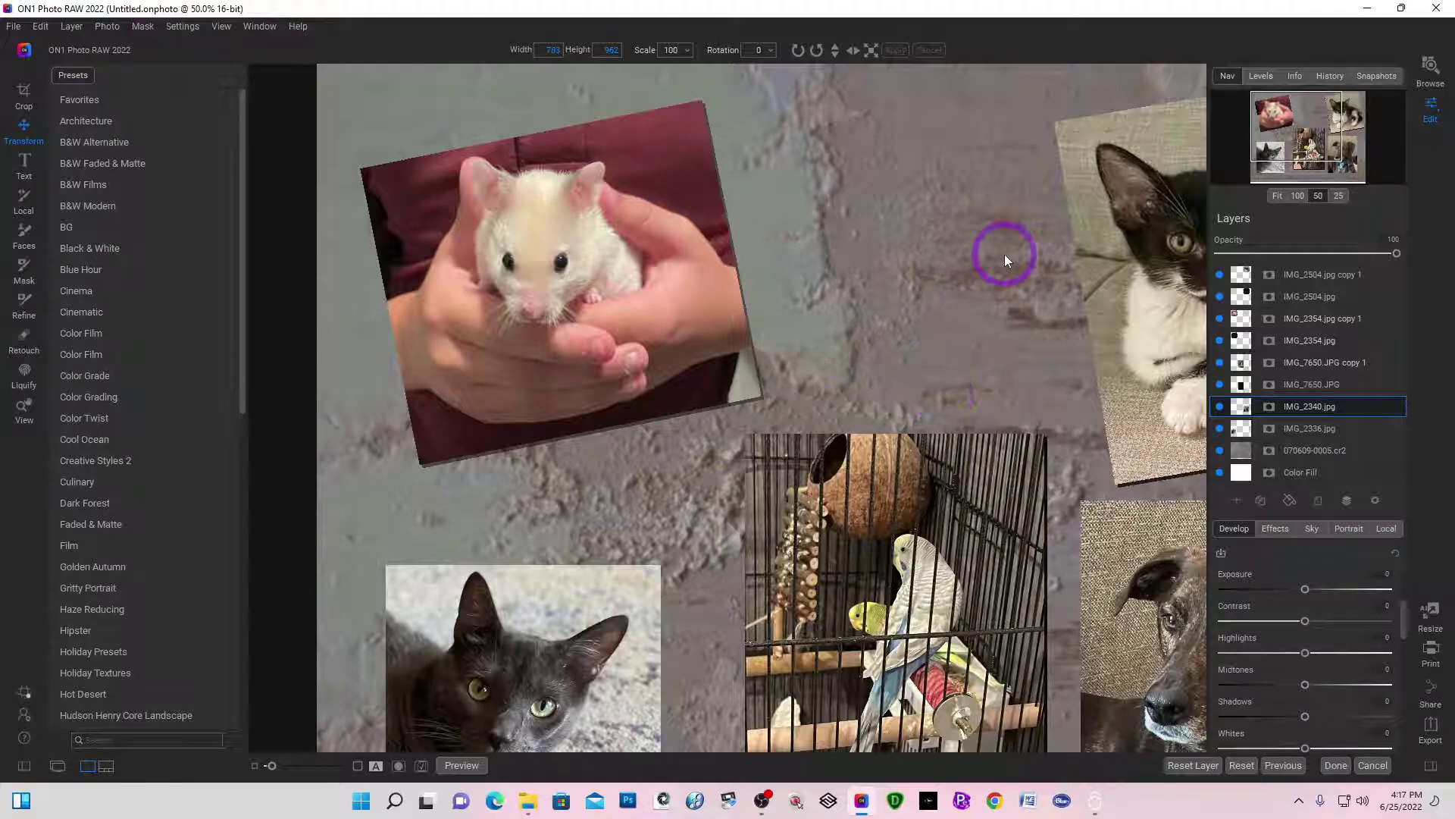
key(ctrl+minus)
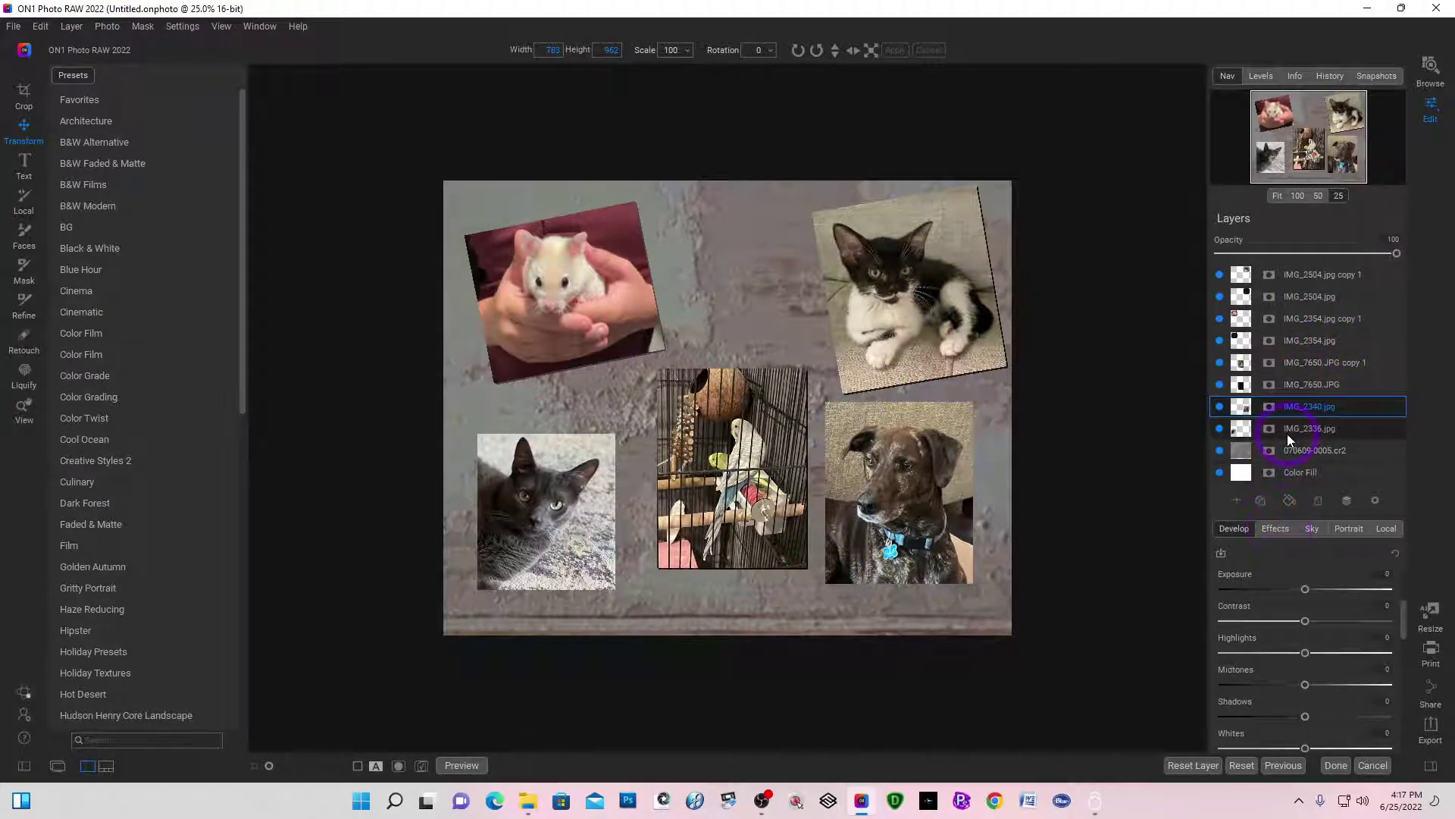
click(1302, 273)
right_click(1302, 273)
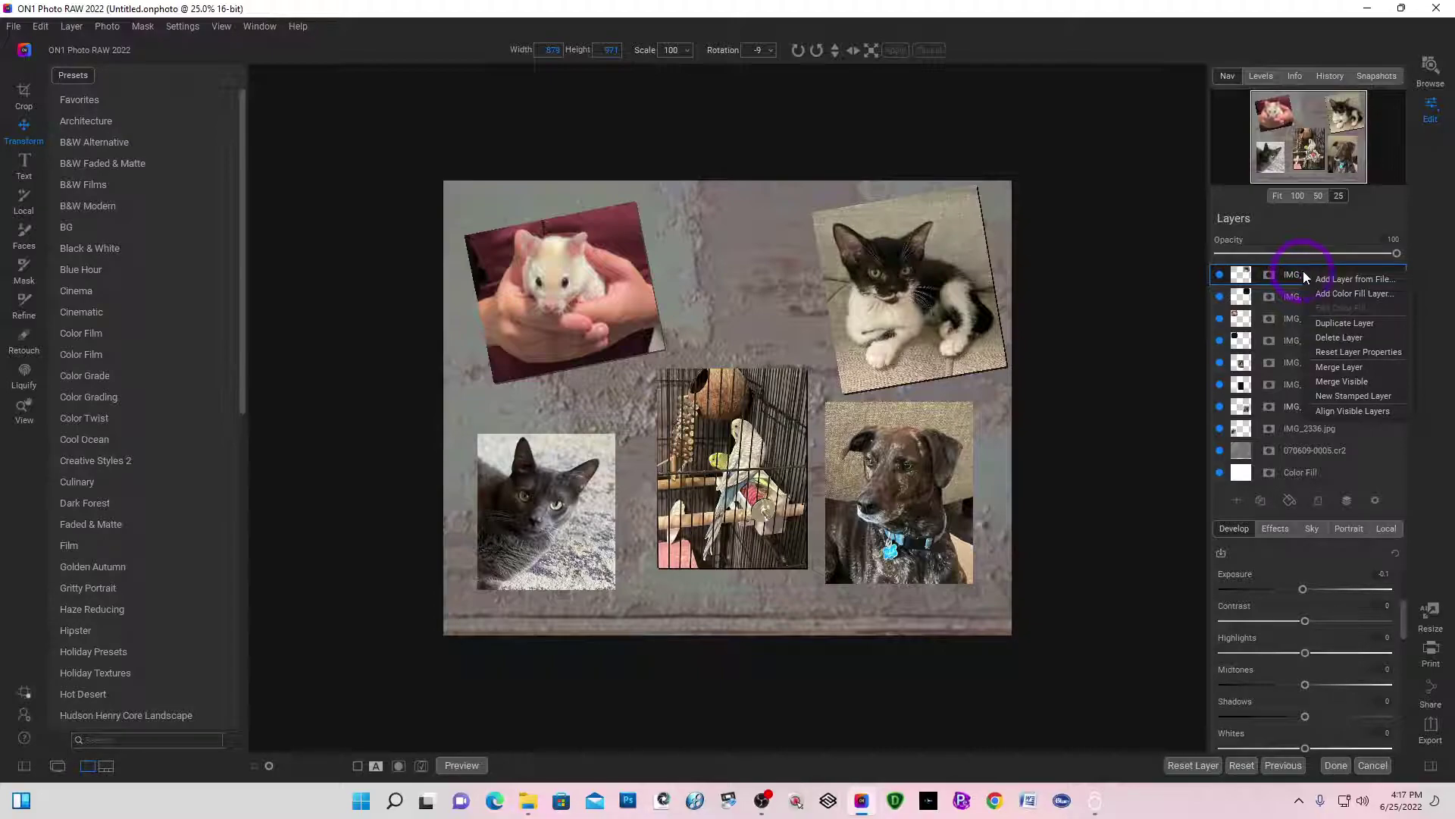
click(1345, 399)
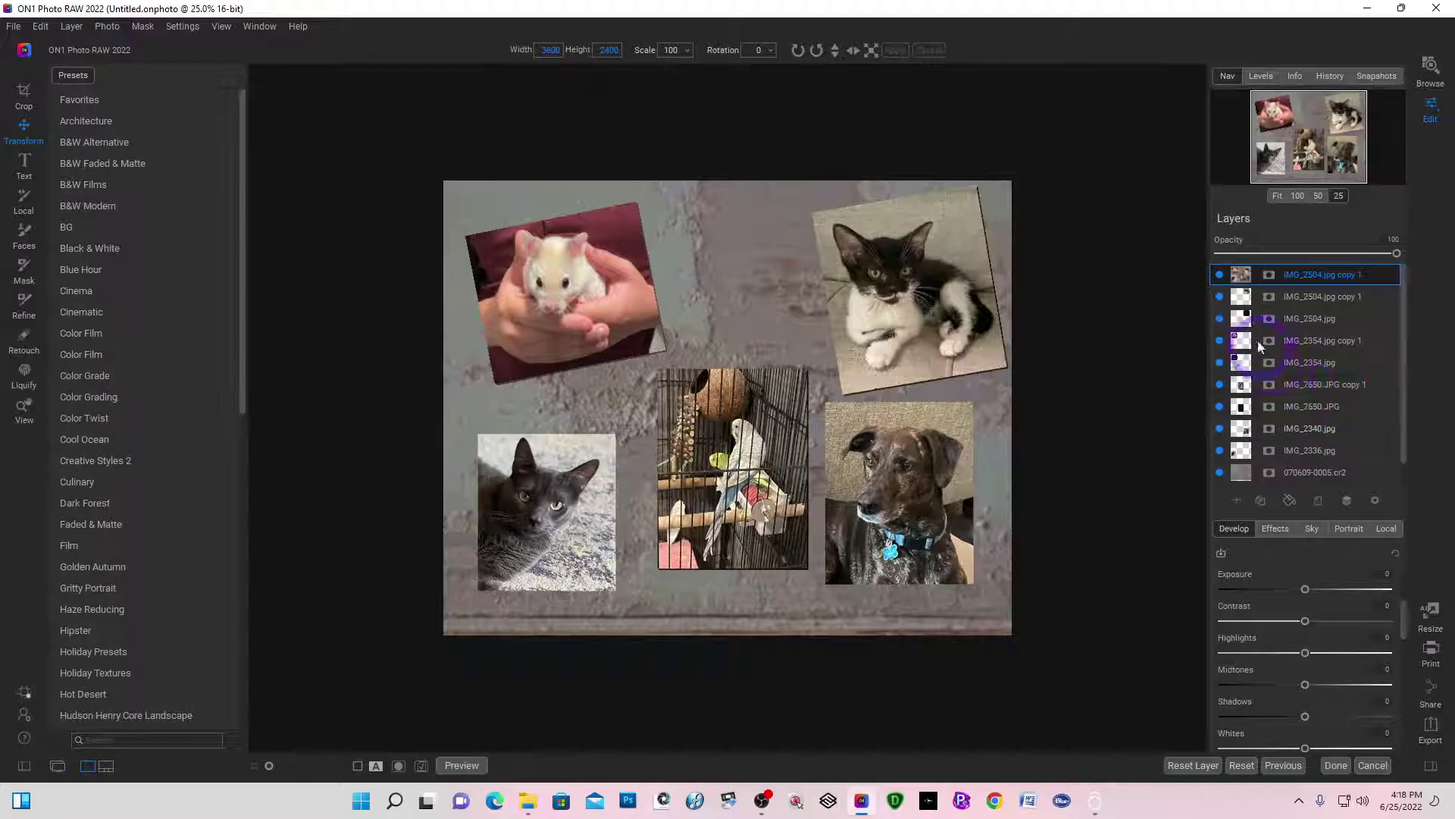
Step: Hide the individual layers beneath the stamped collage layer, from the kitten photo copy down to the 070609-0005.cr2 background
click(1218, 471)
click(1219, 428)
click(1219, 407)
click(1219, 362)
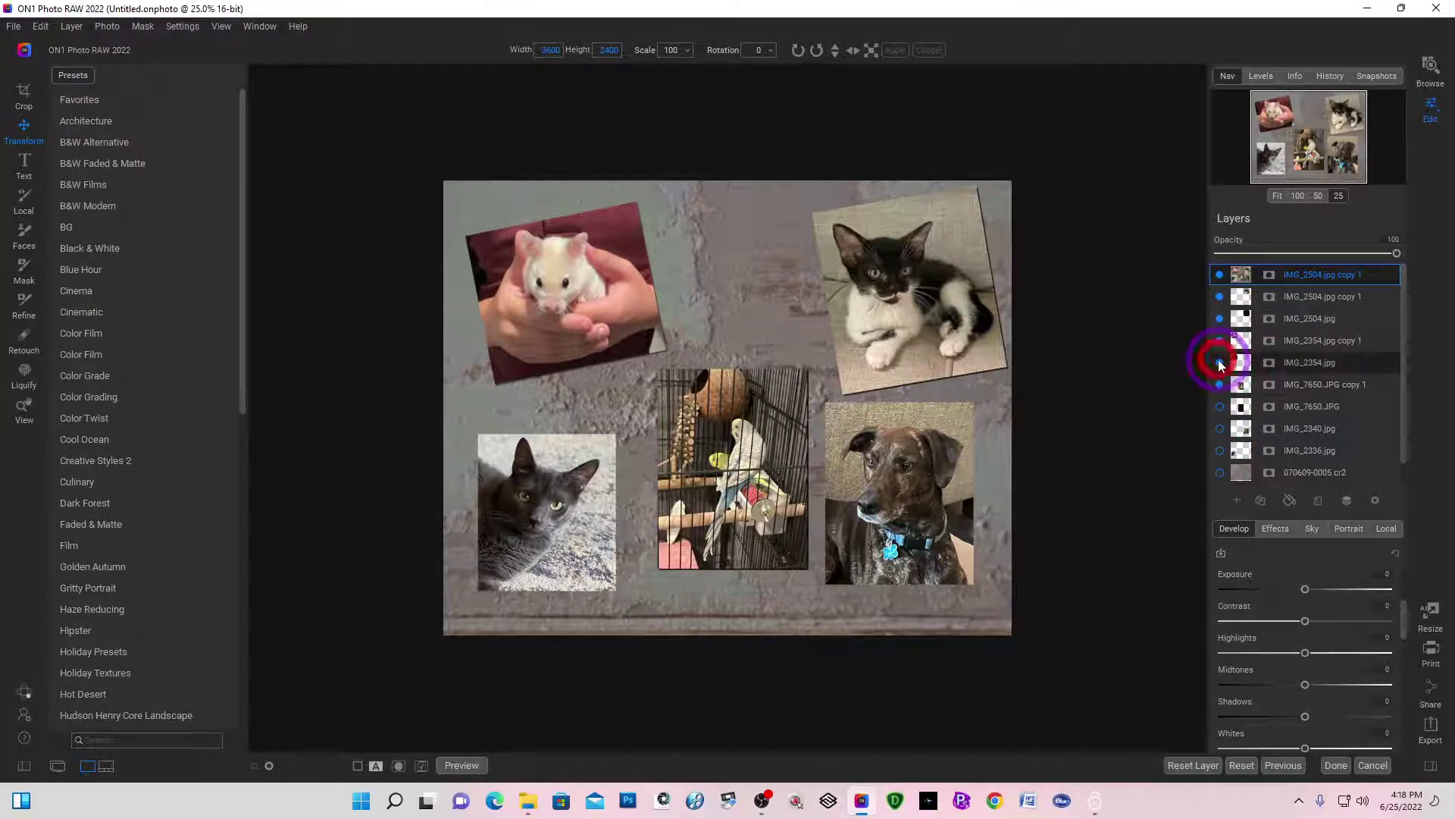
click(1219, 384)
click(1219, 341)
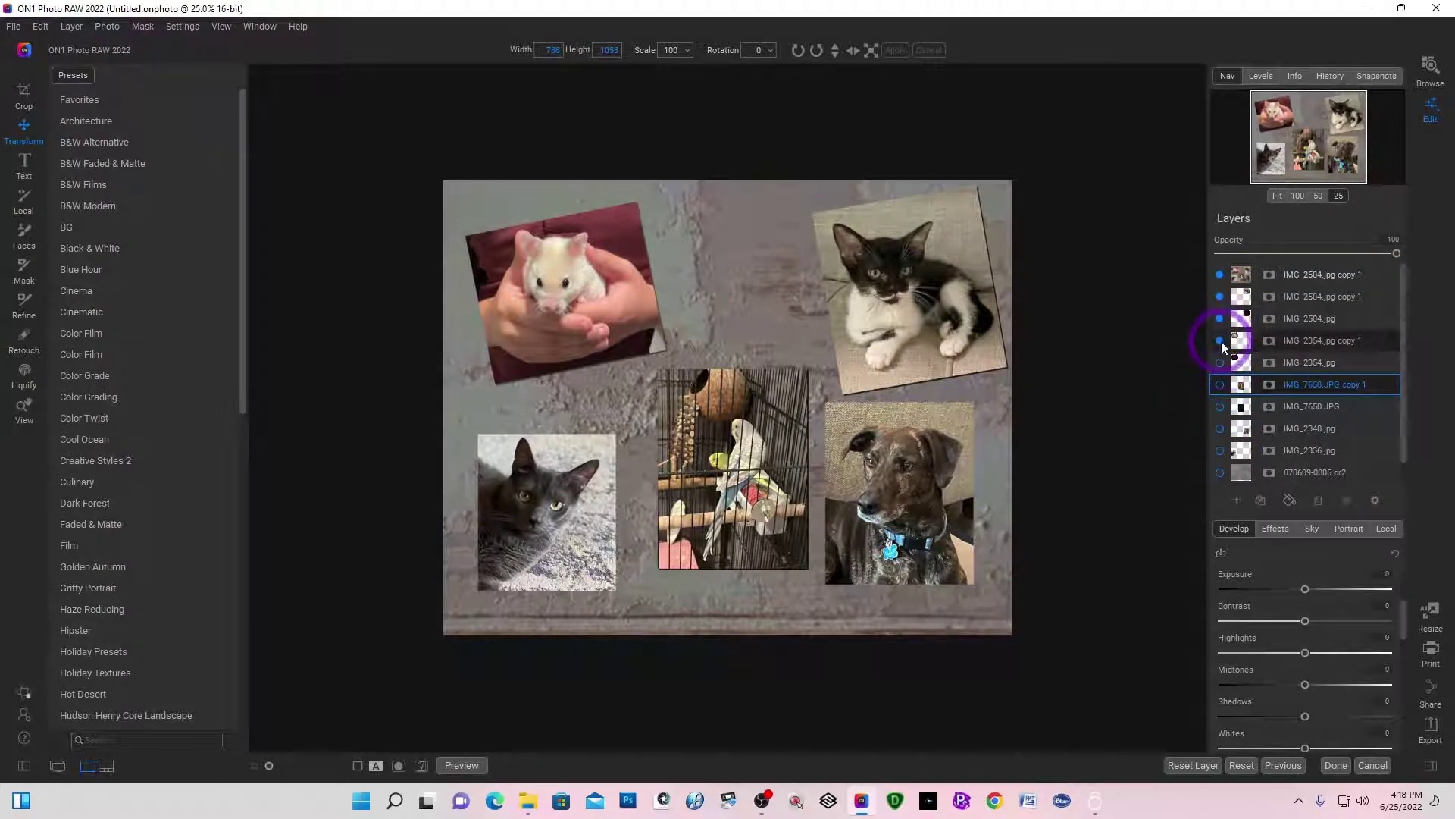
click(1220, 318)
click(1217, 296)
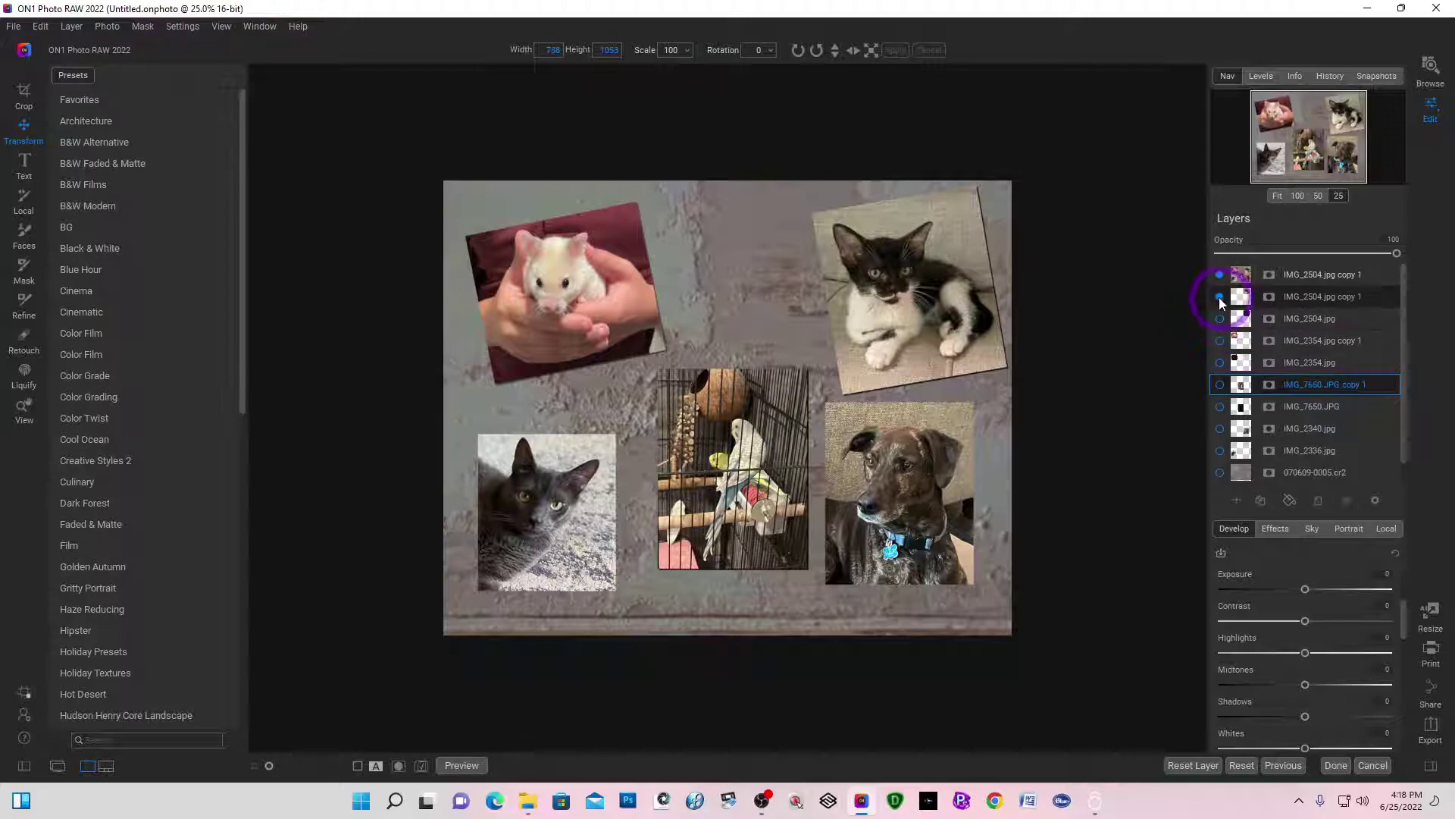
click(1293, 279)
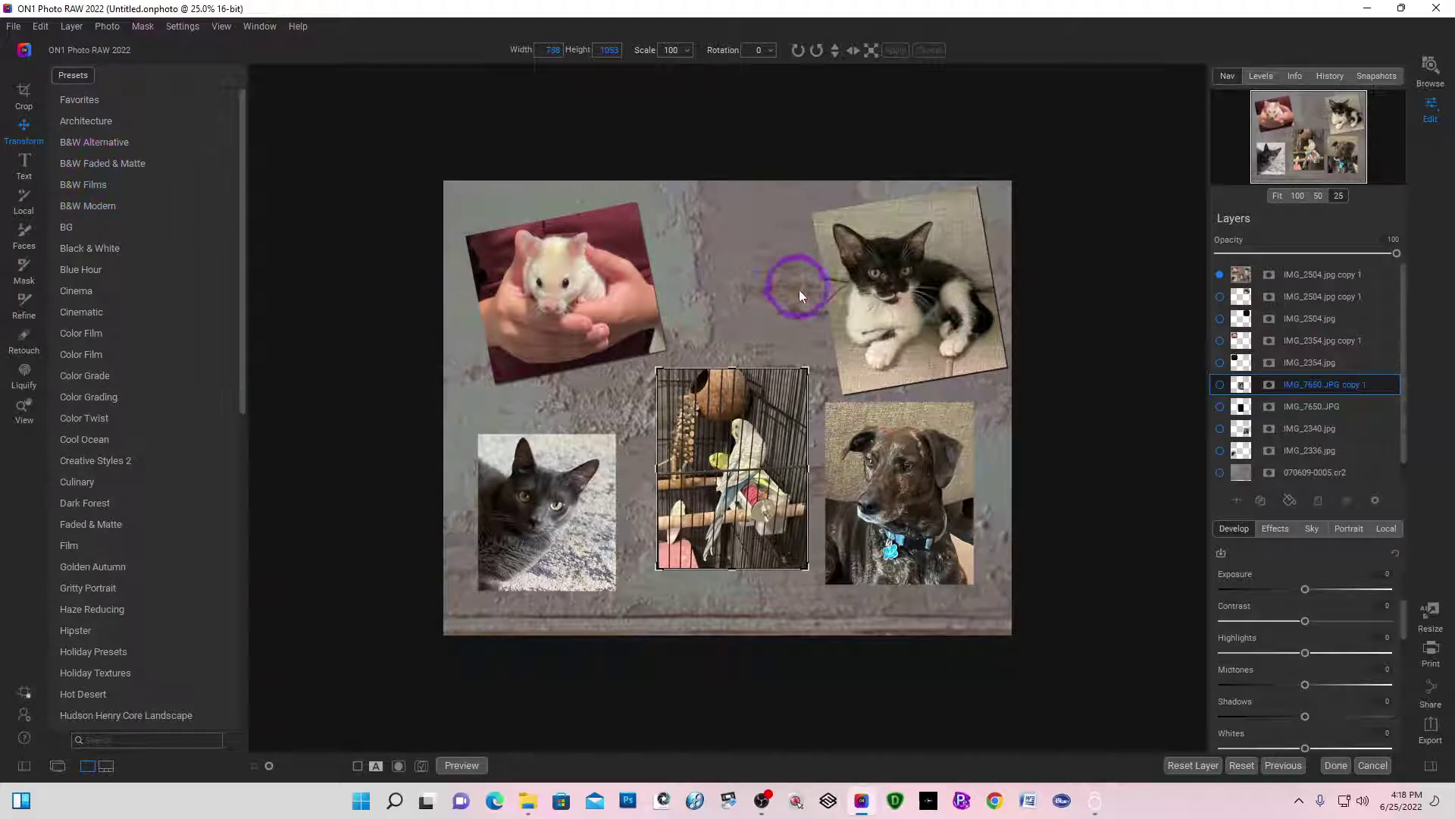
Step: Add a text box to the collage and move it so its text sits between the hamster and kitten photos
key(t)
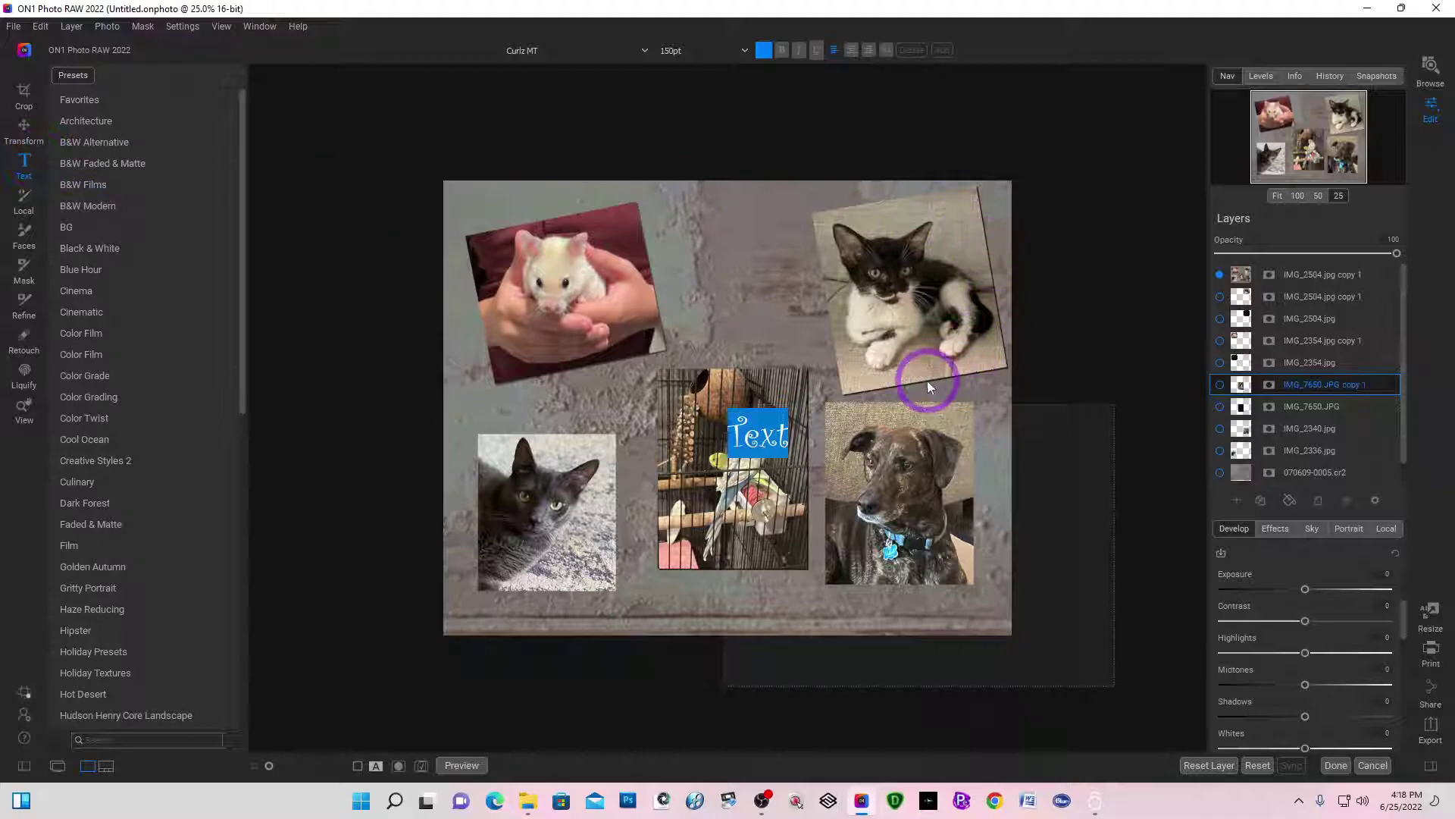
click(866, 623)
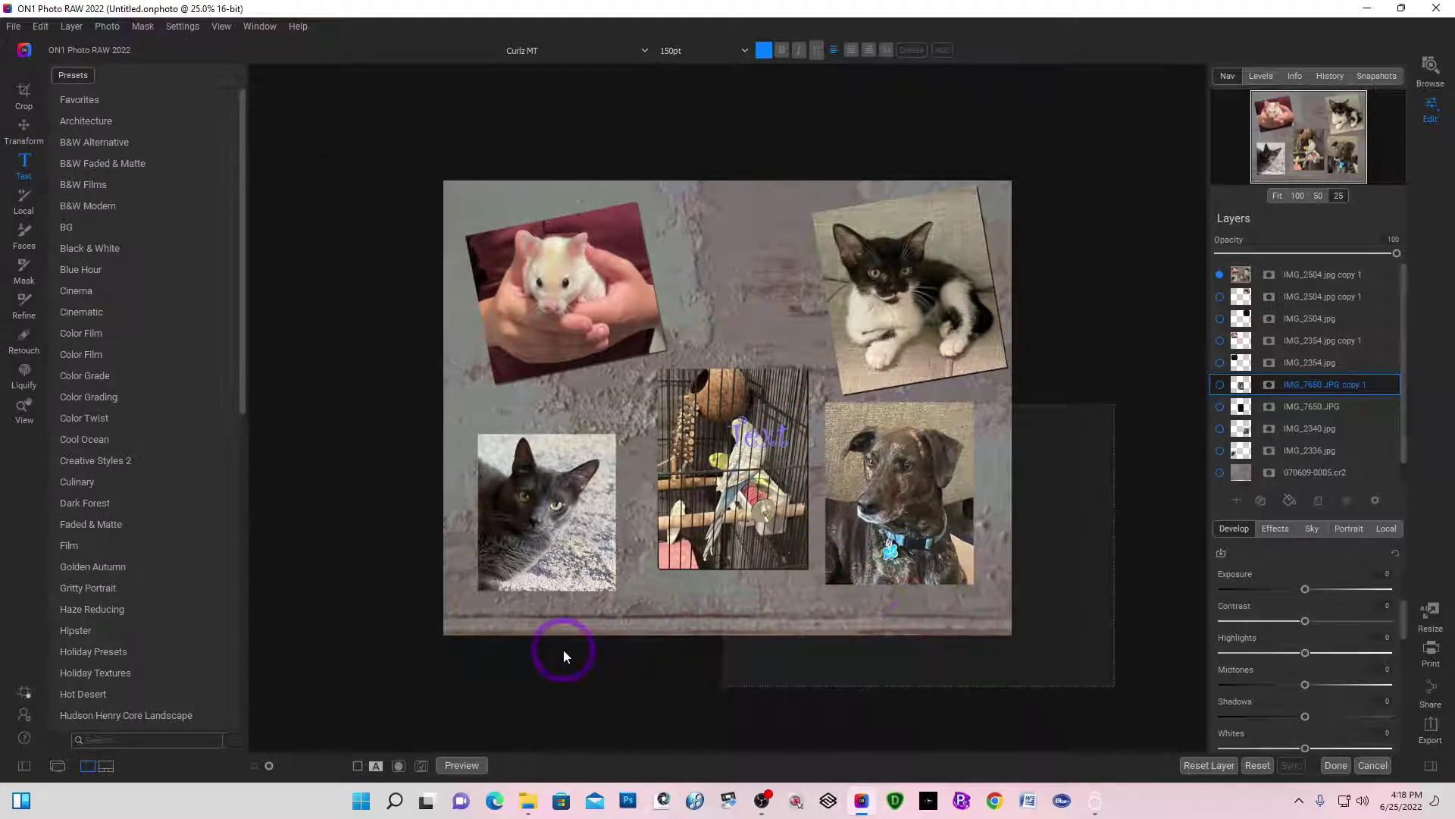
click(625, 673)
click(838, 583)
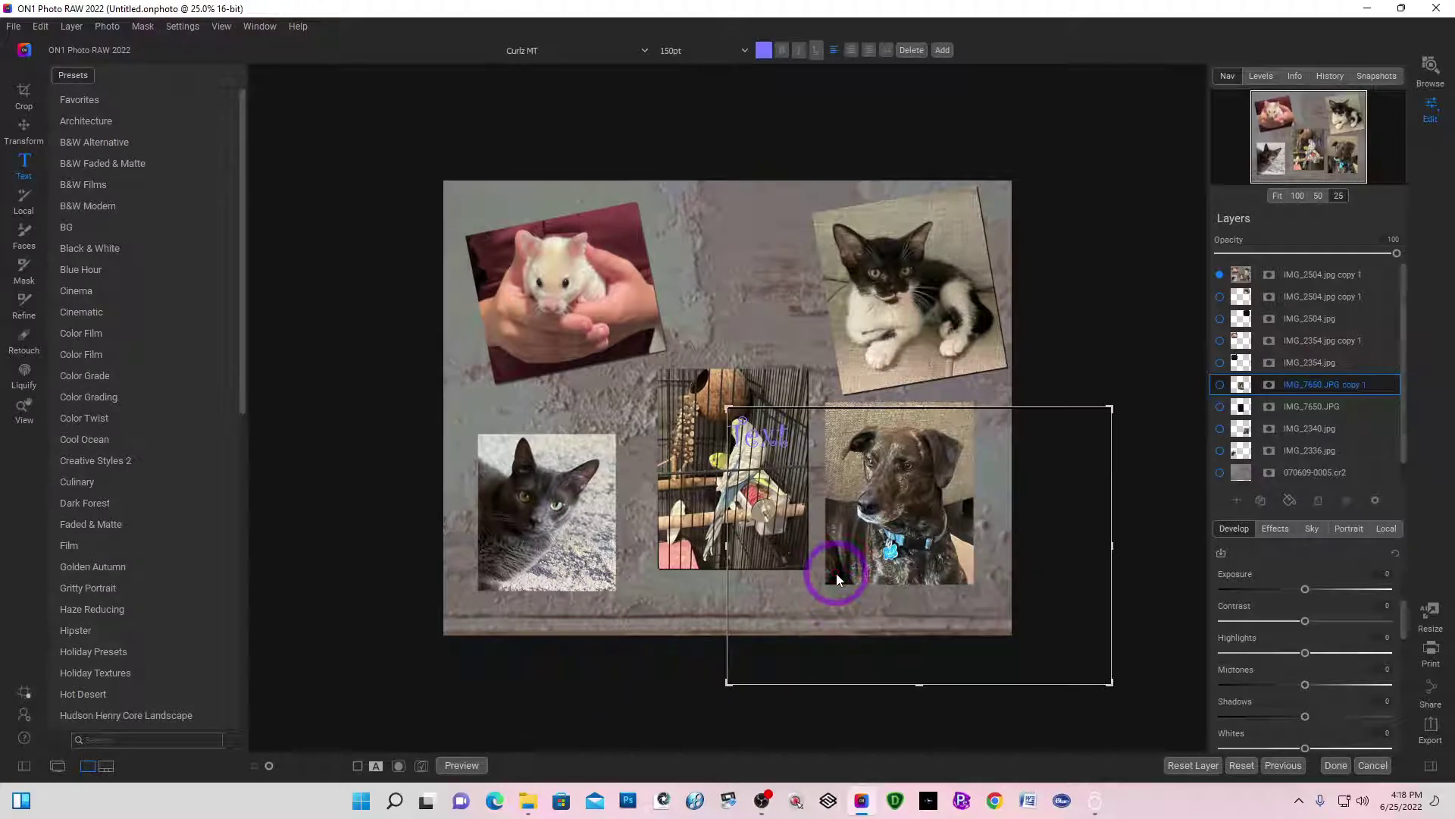
drag(846, 503, 893, 456)
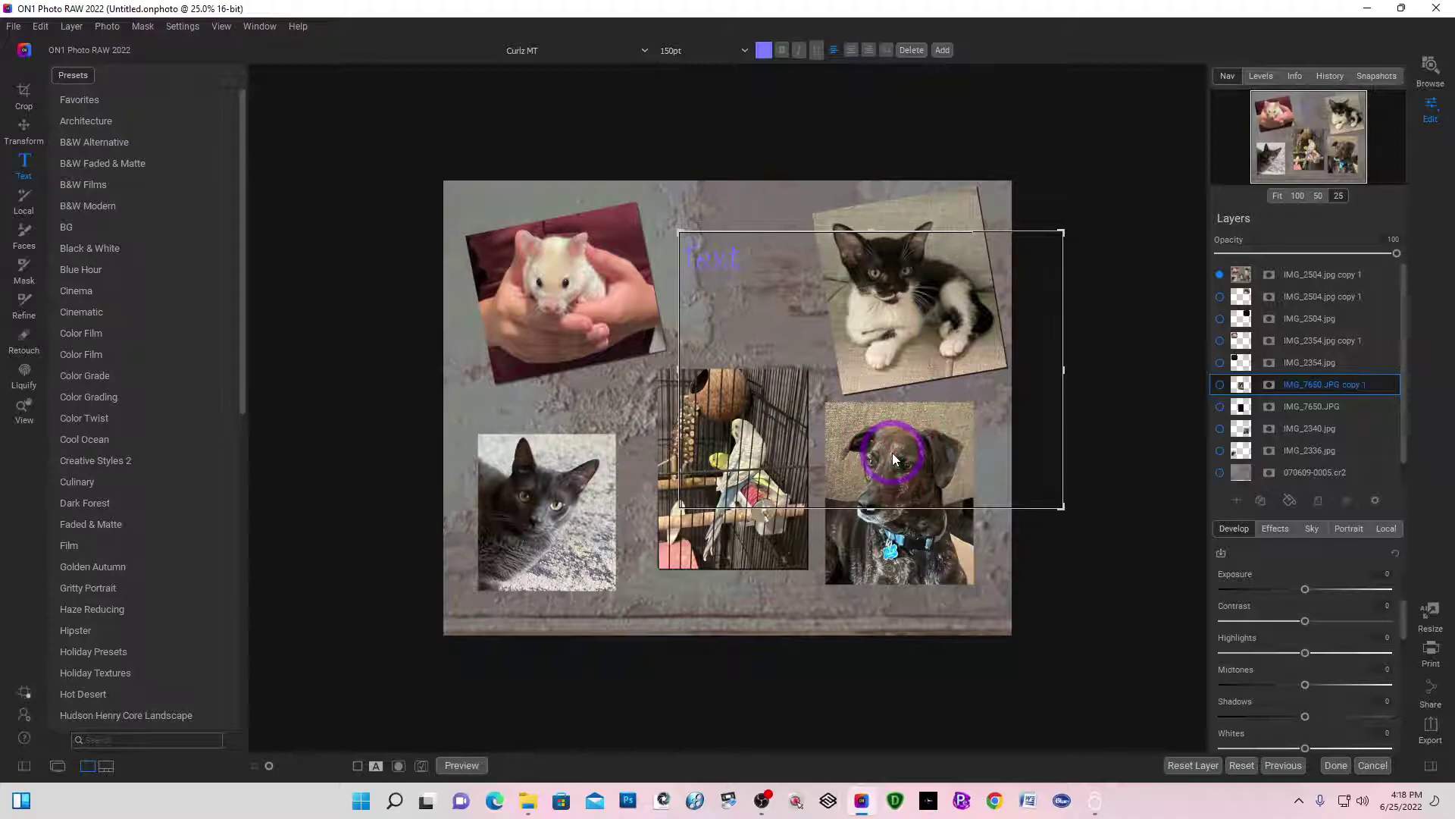
Step: Select the placeholder word in the text box and set its size to 200pt and its color to pink #ff0e62
double_click(737, 265)
drag(720, 257, 684, 256)
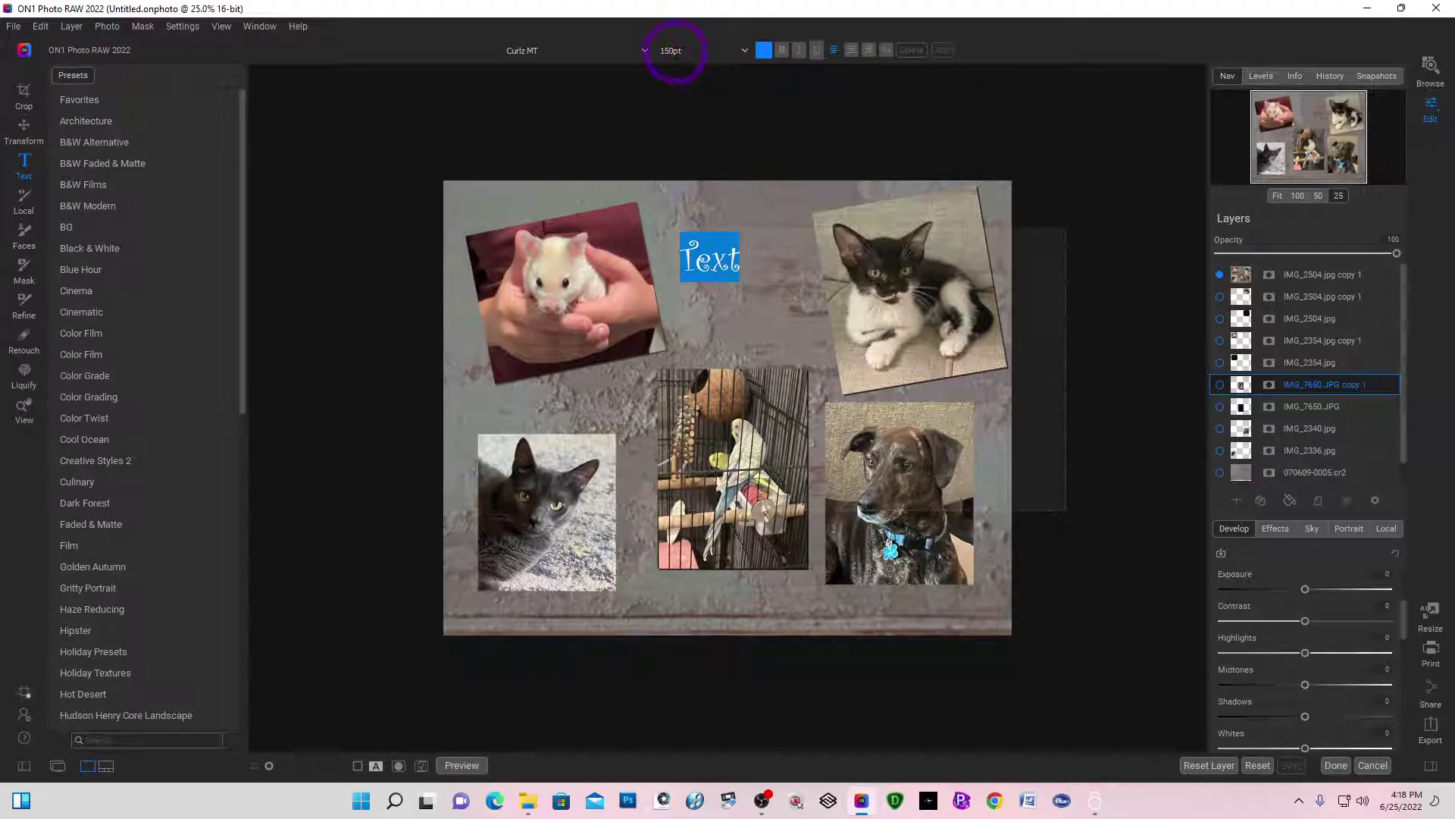
click(743, 50)
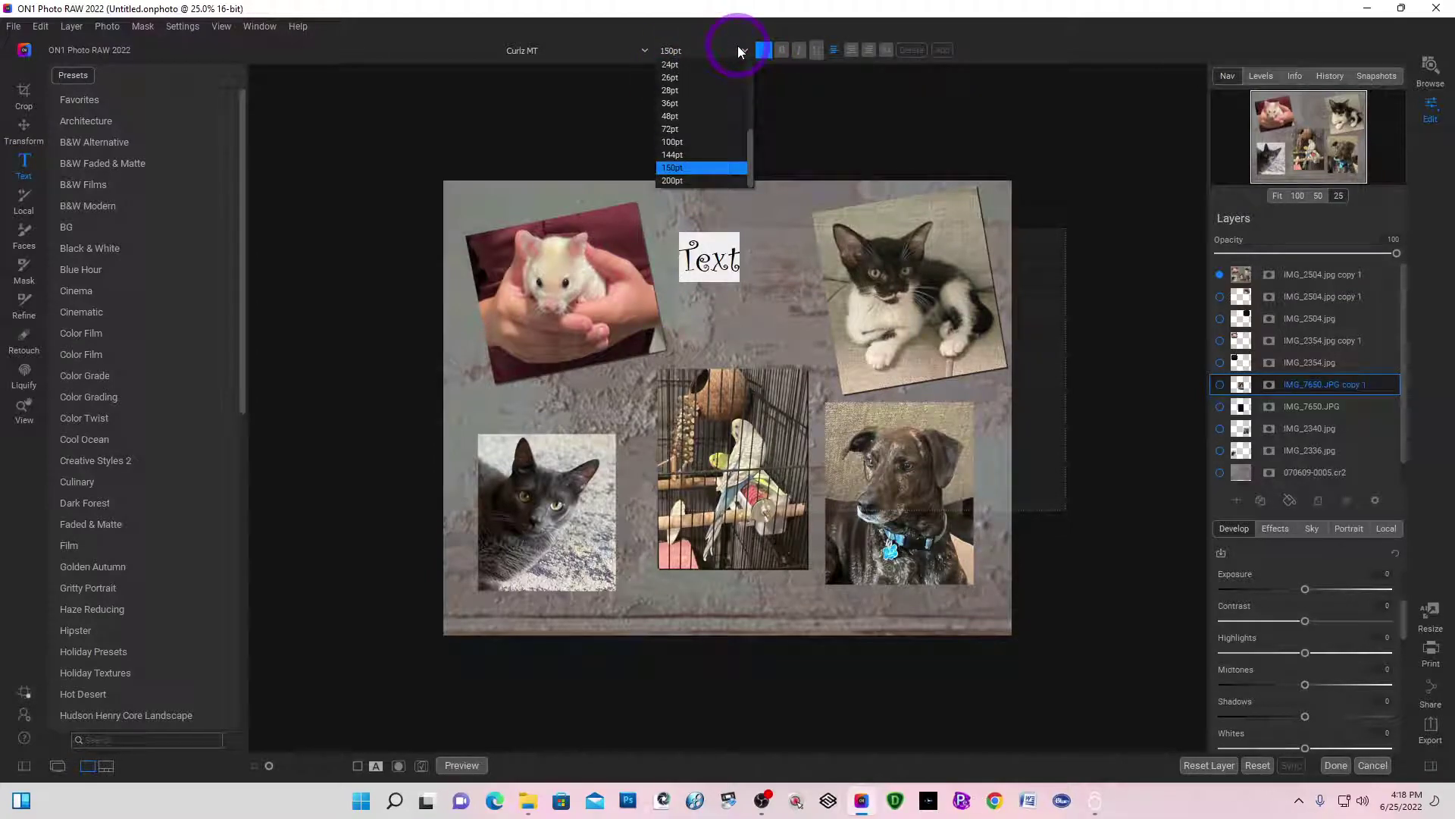
click(671, 177)
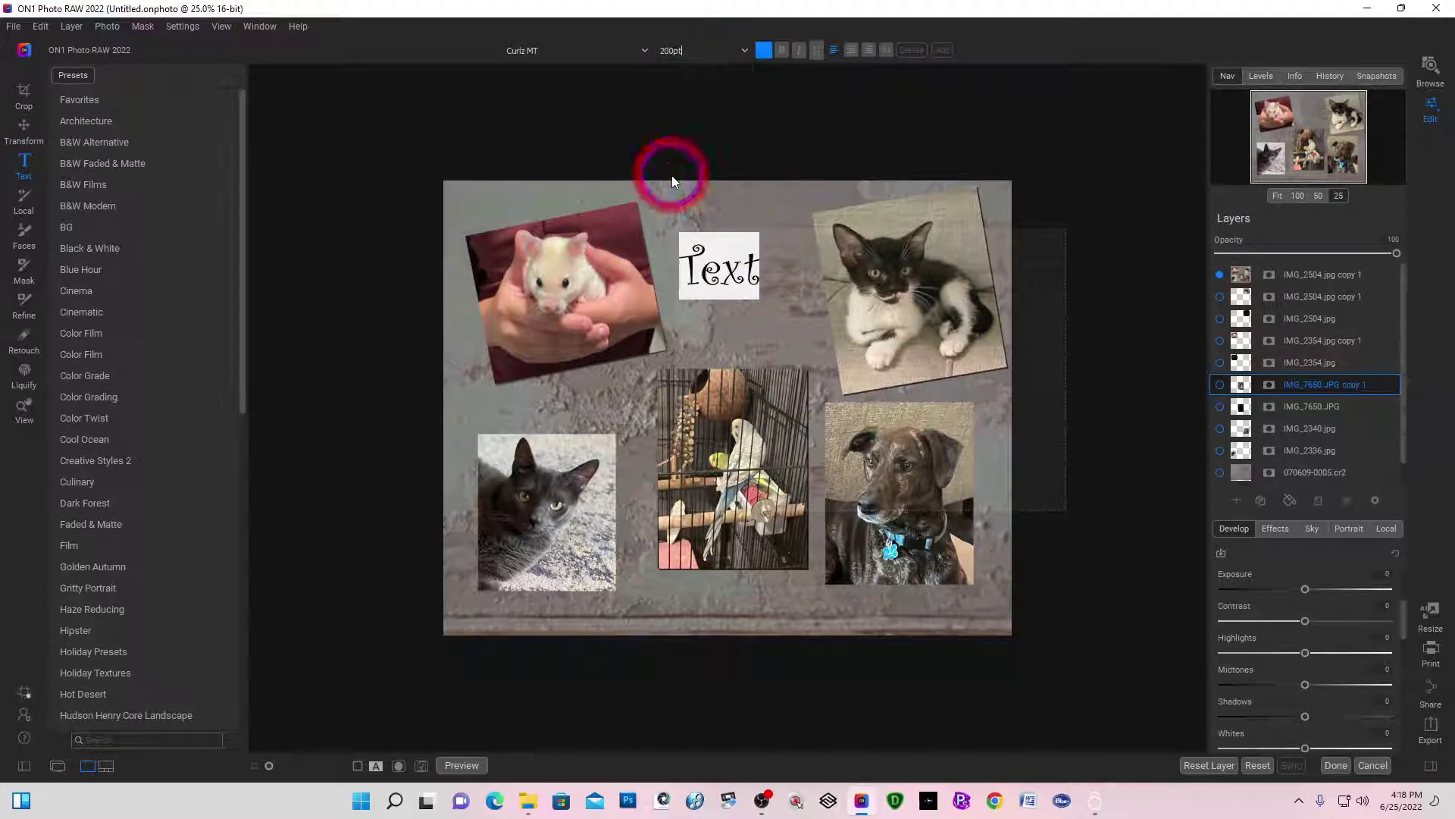
click(762, 48)
click(728, 277)
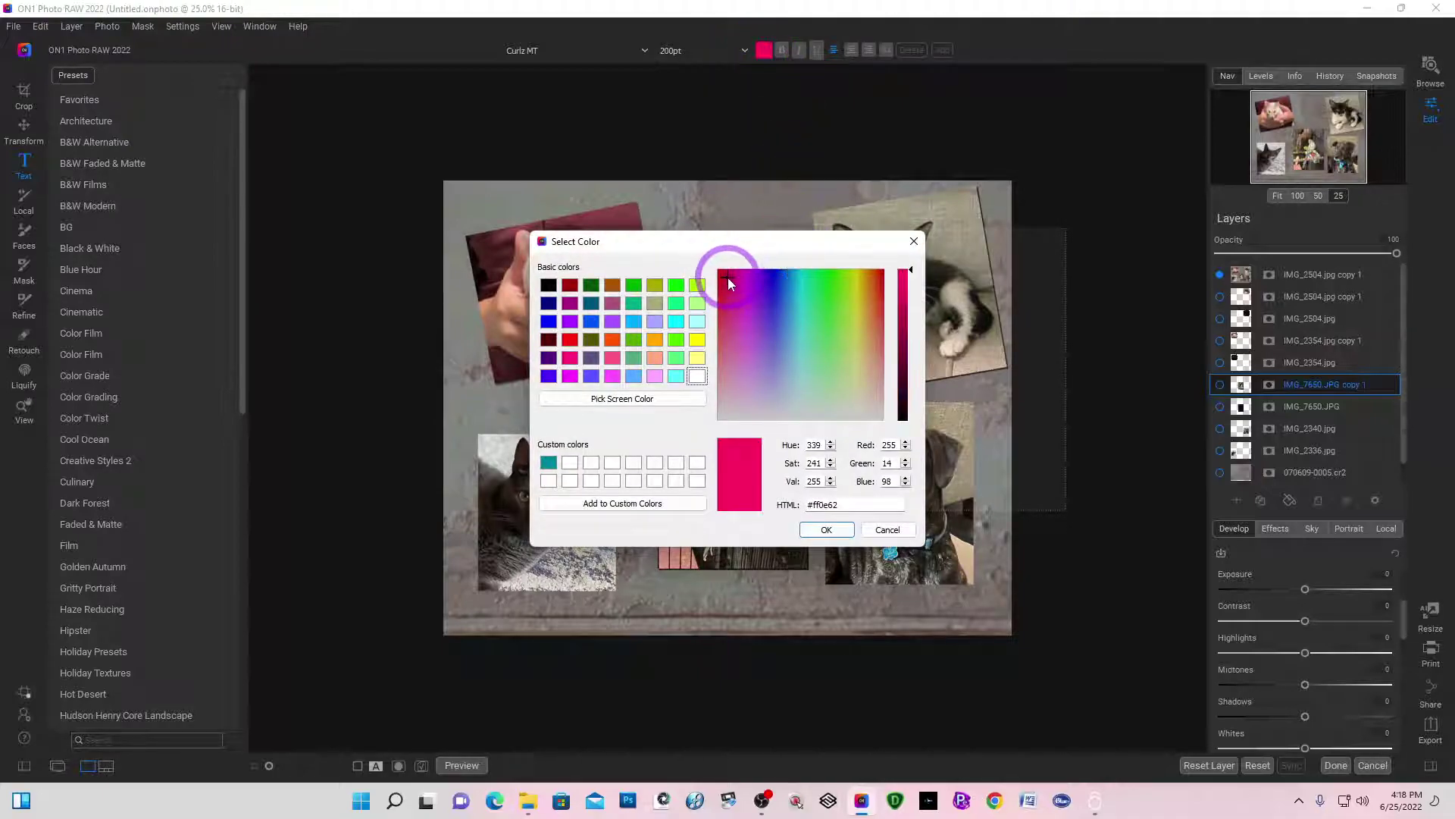
click(828, 531)
click(831, 533)
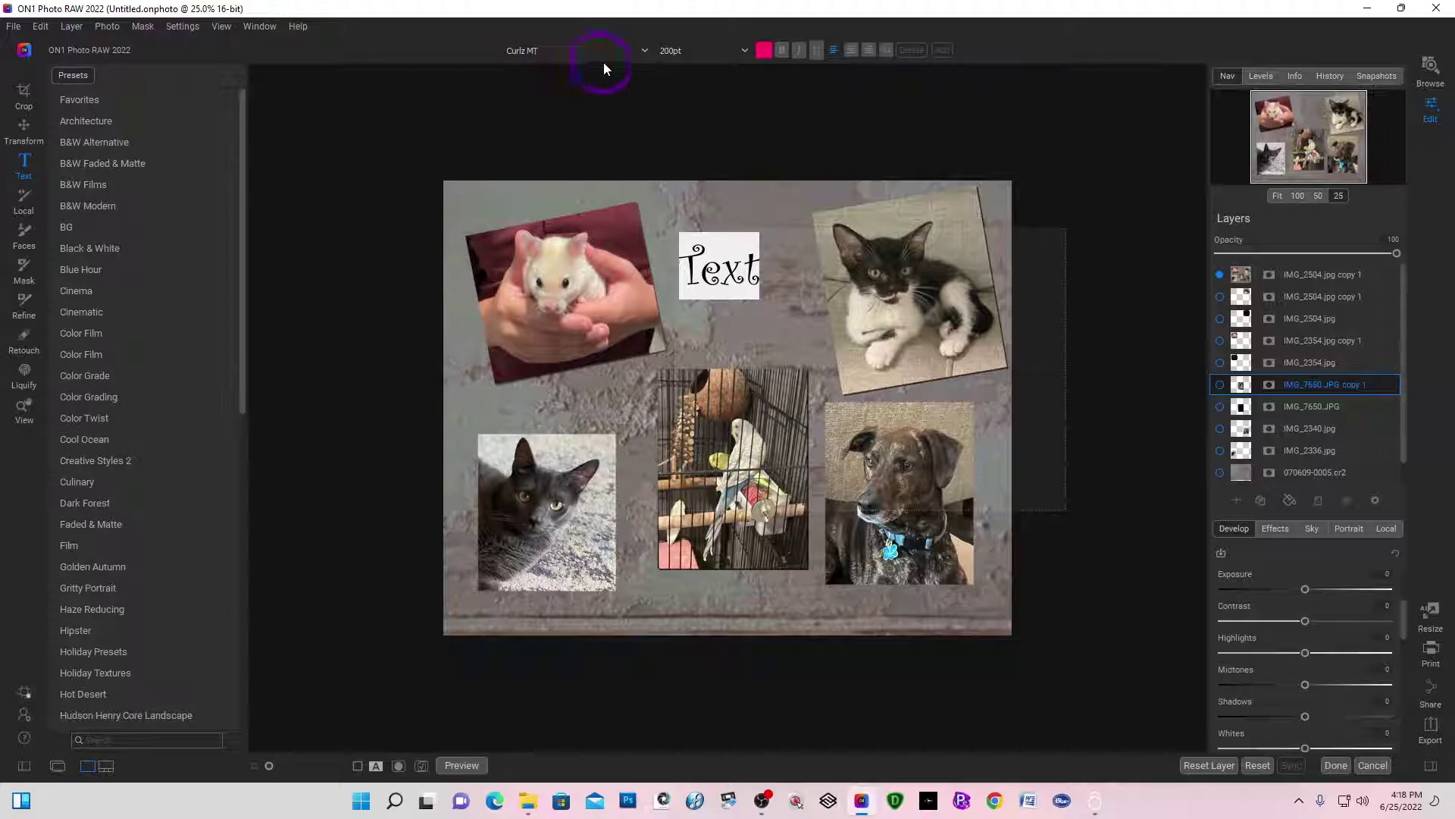
Step: Change the placeholder text's font to Brush Script Std and deselect the text box
click(646, 50)
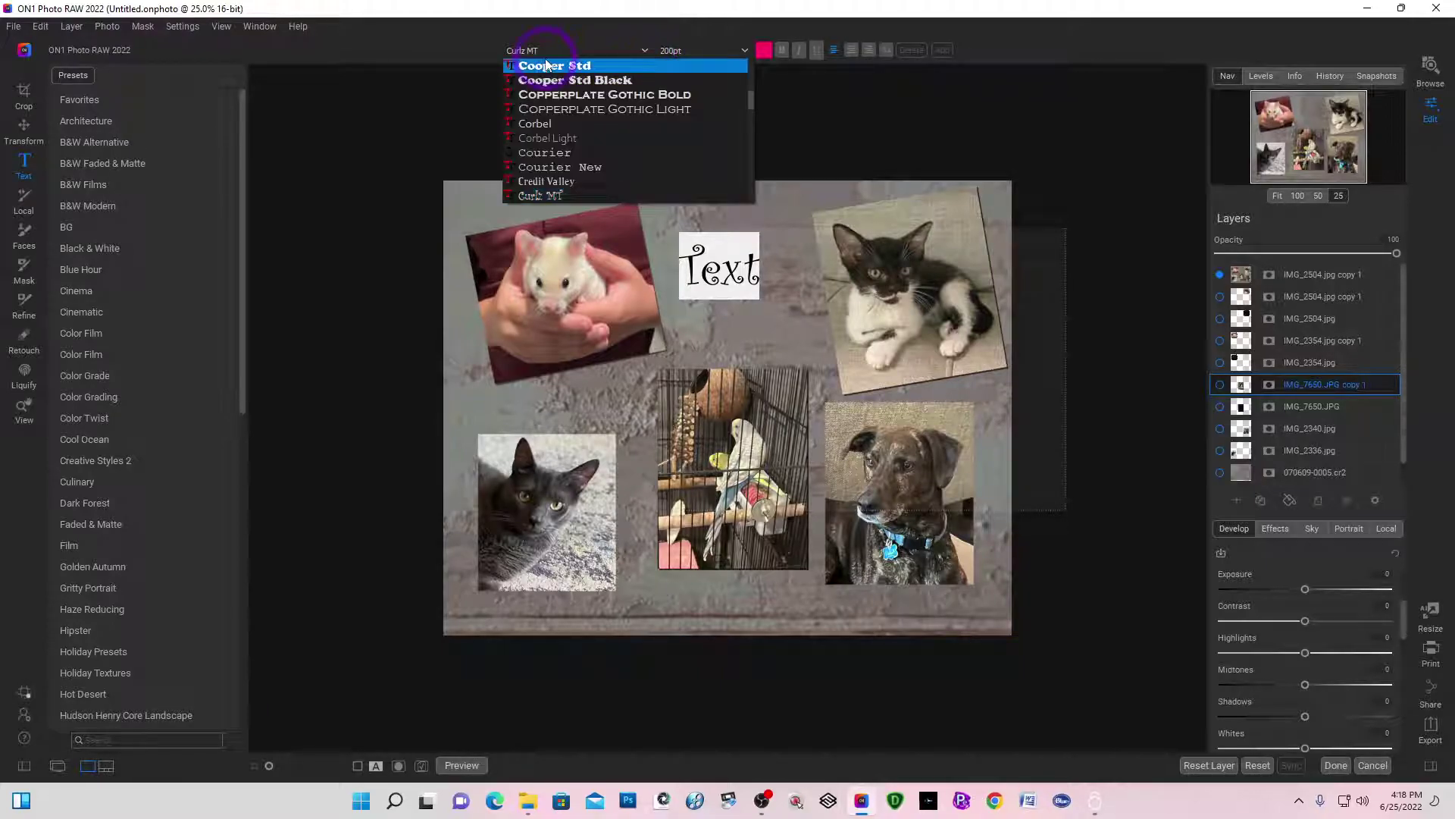
scroll(554, 138, up, 4)
scroll(554, 138, up, 10)
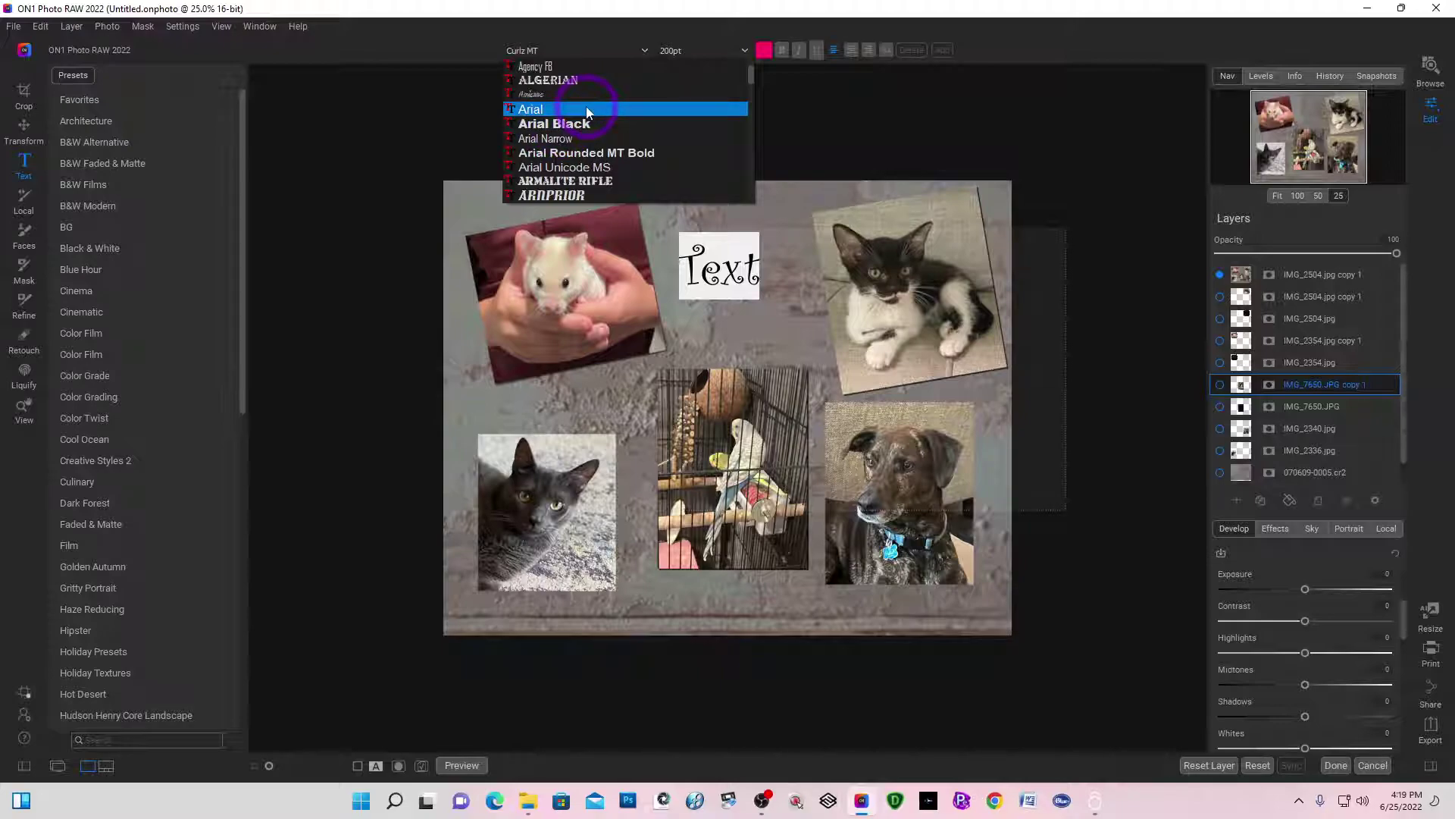
scroll(587, 111, down, 8)
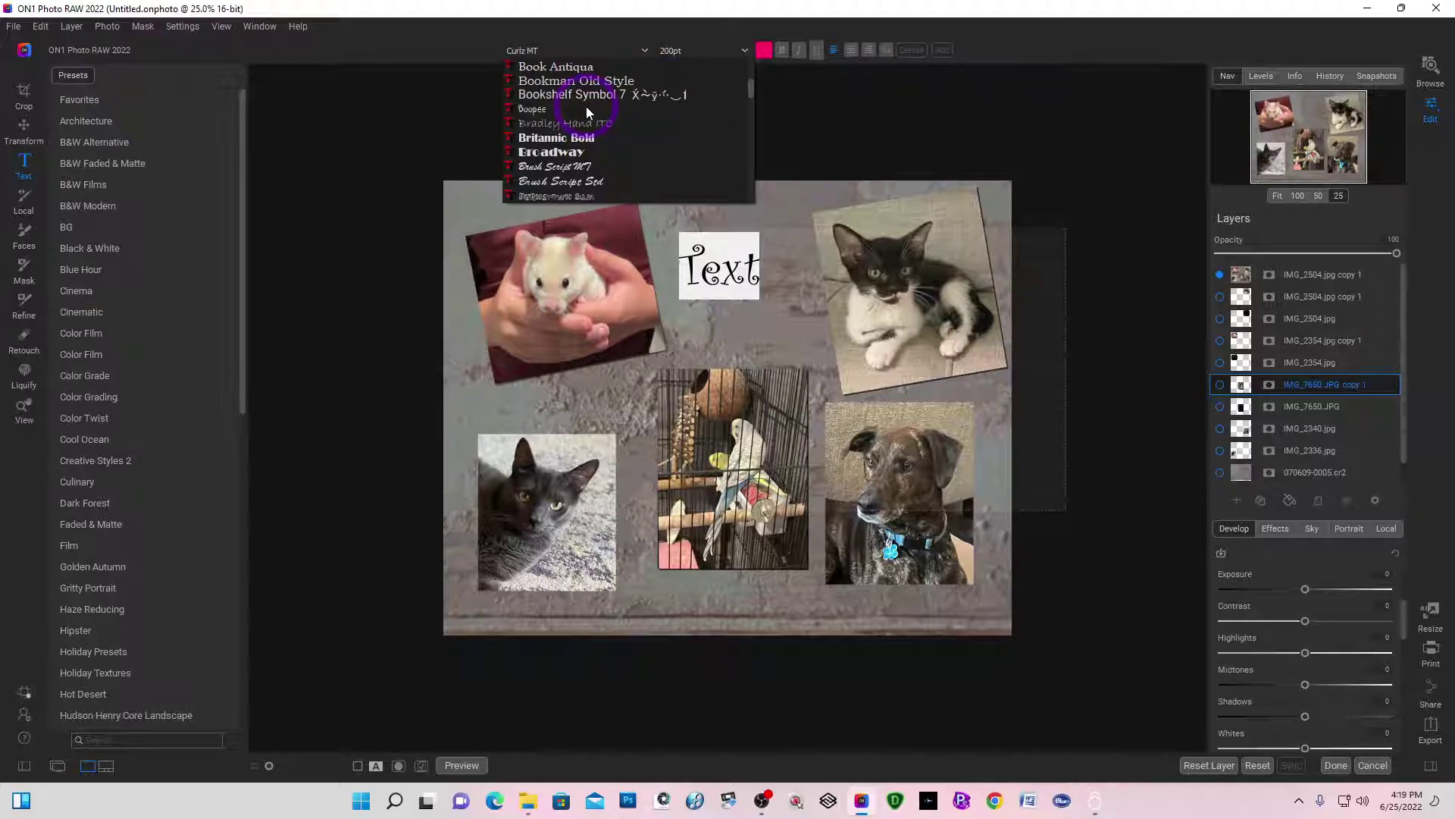
scroll(585, 106, down, 2)
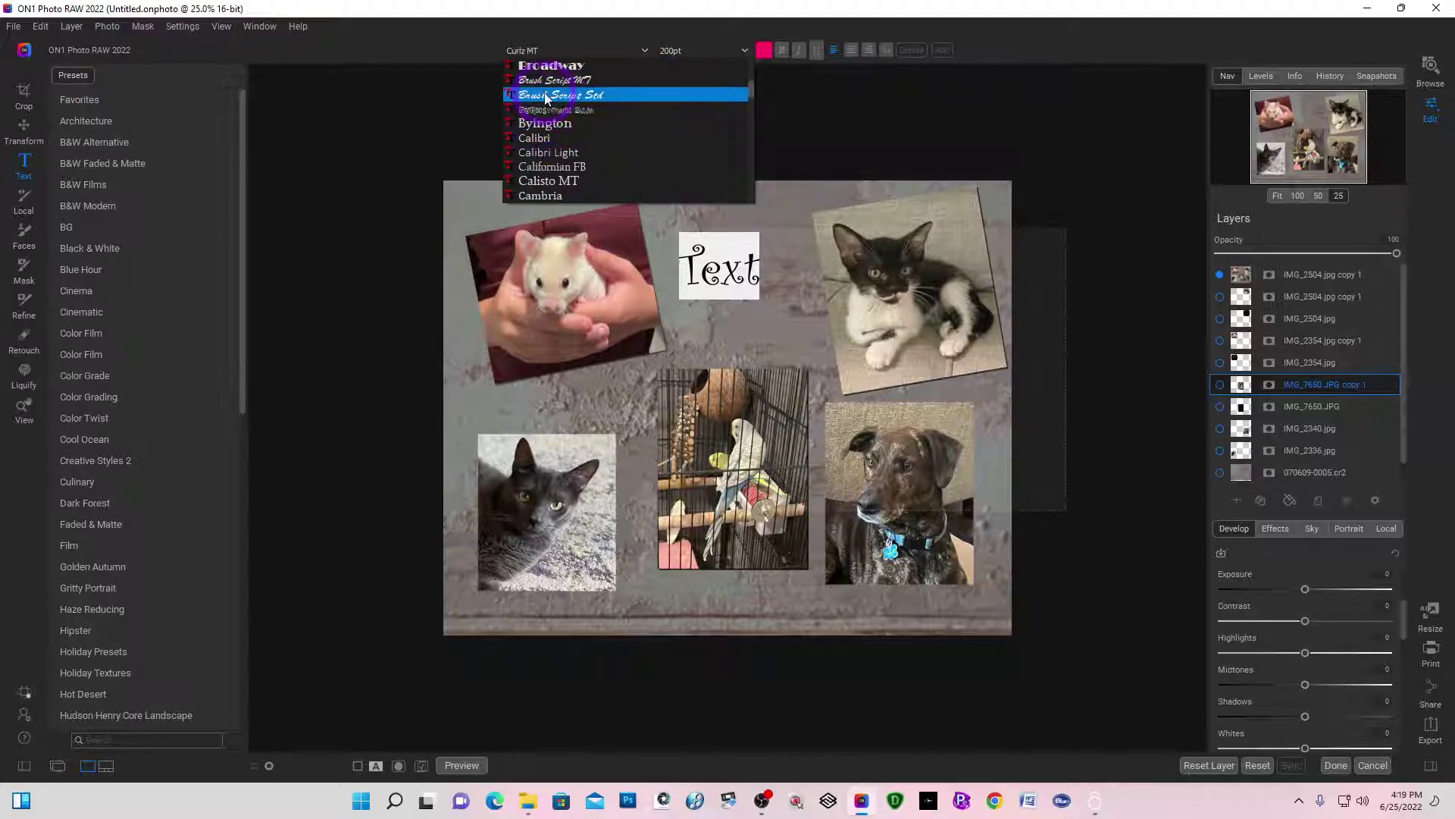
click(546, 96)
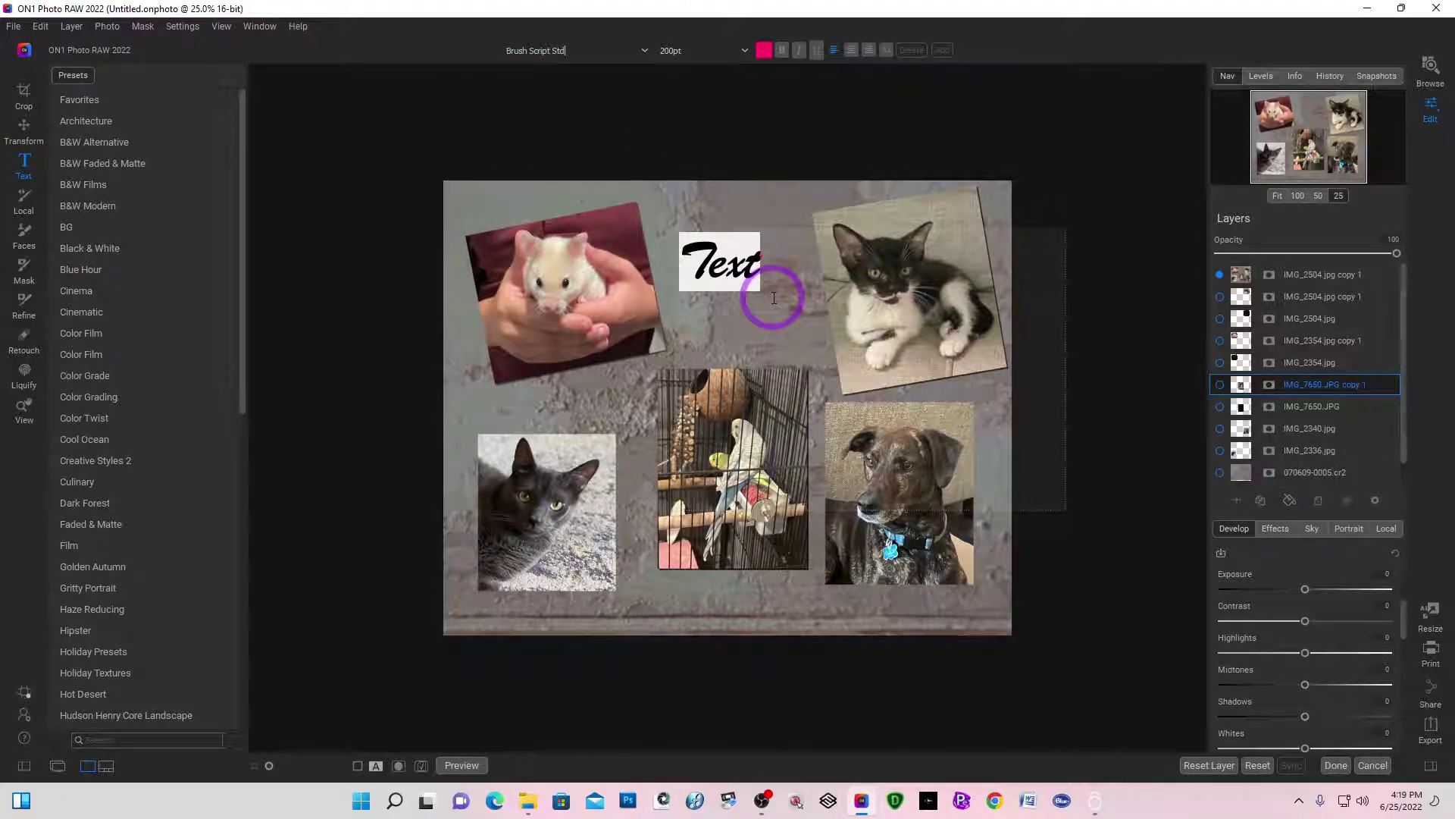
click(750, 423)
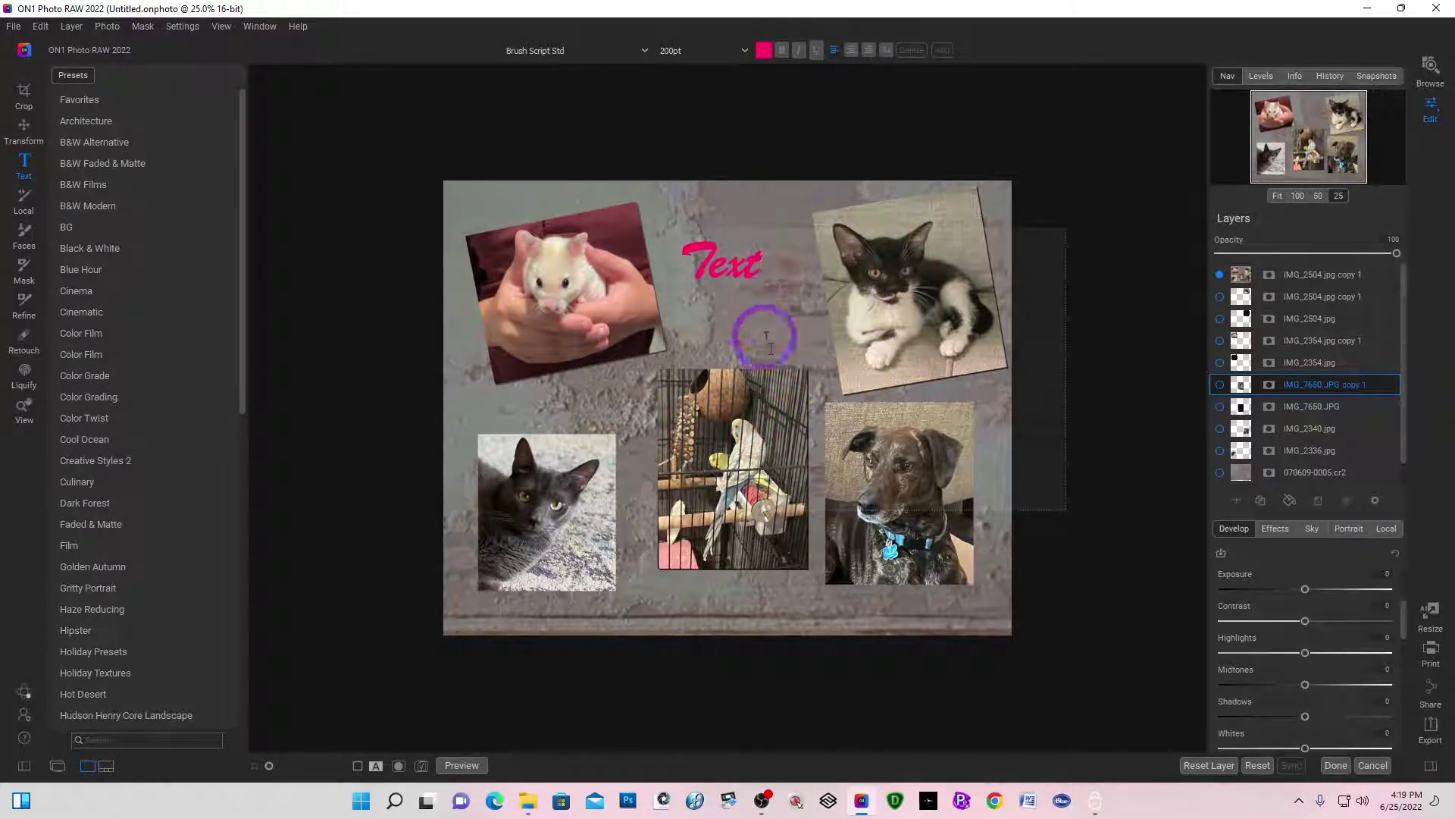
click(562, 221)
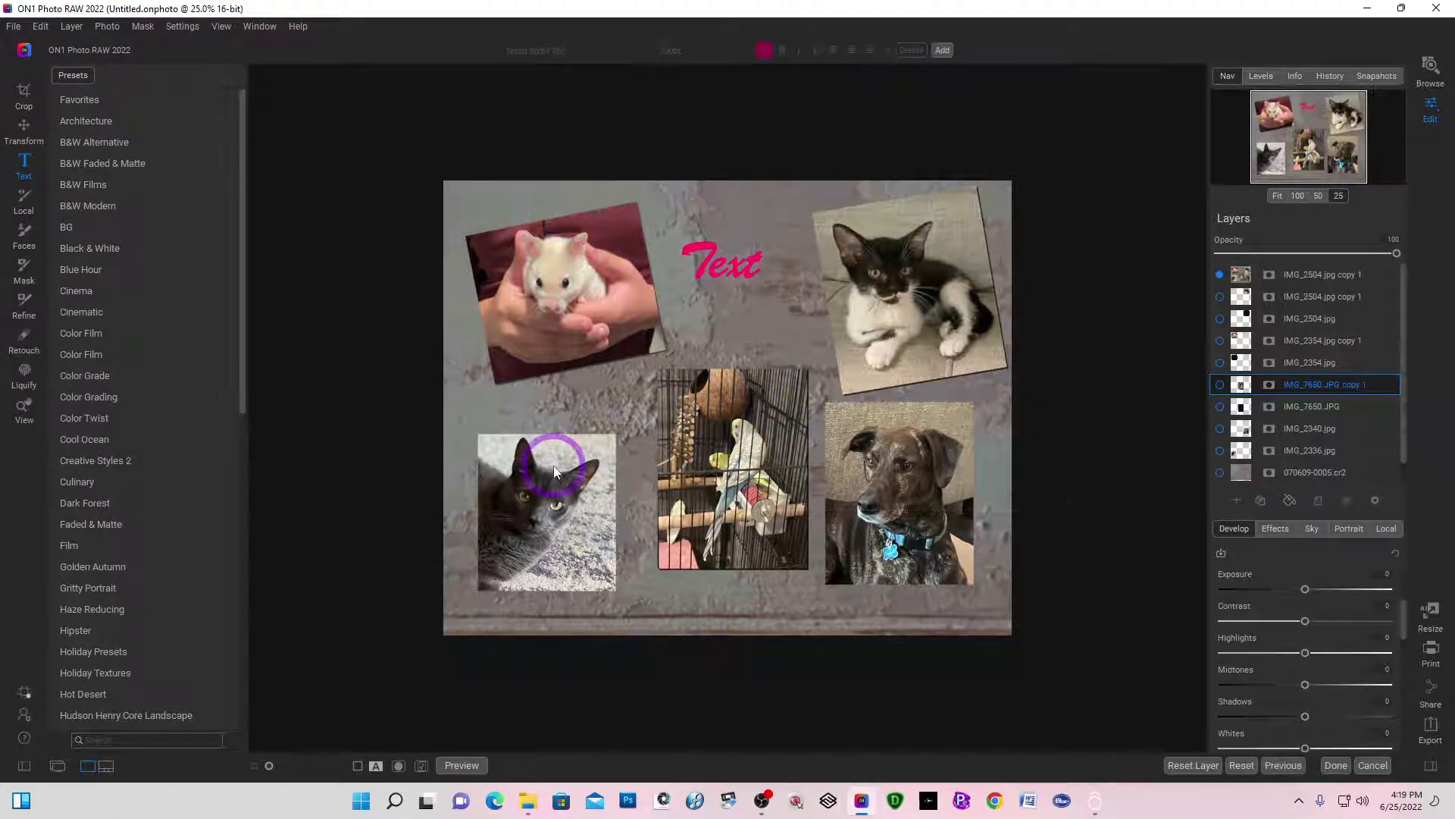